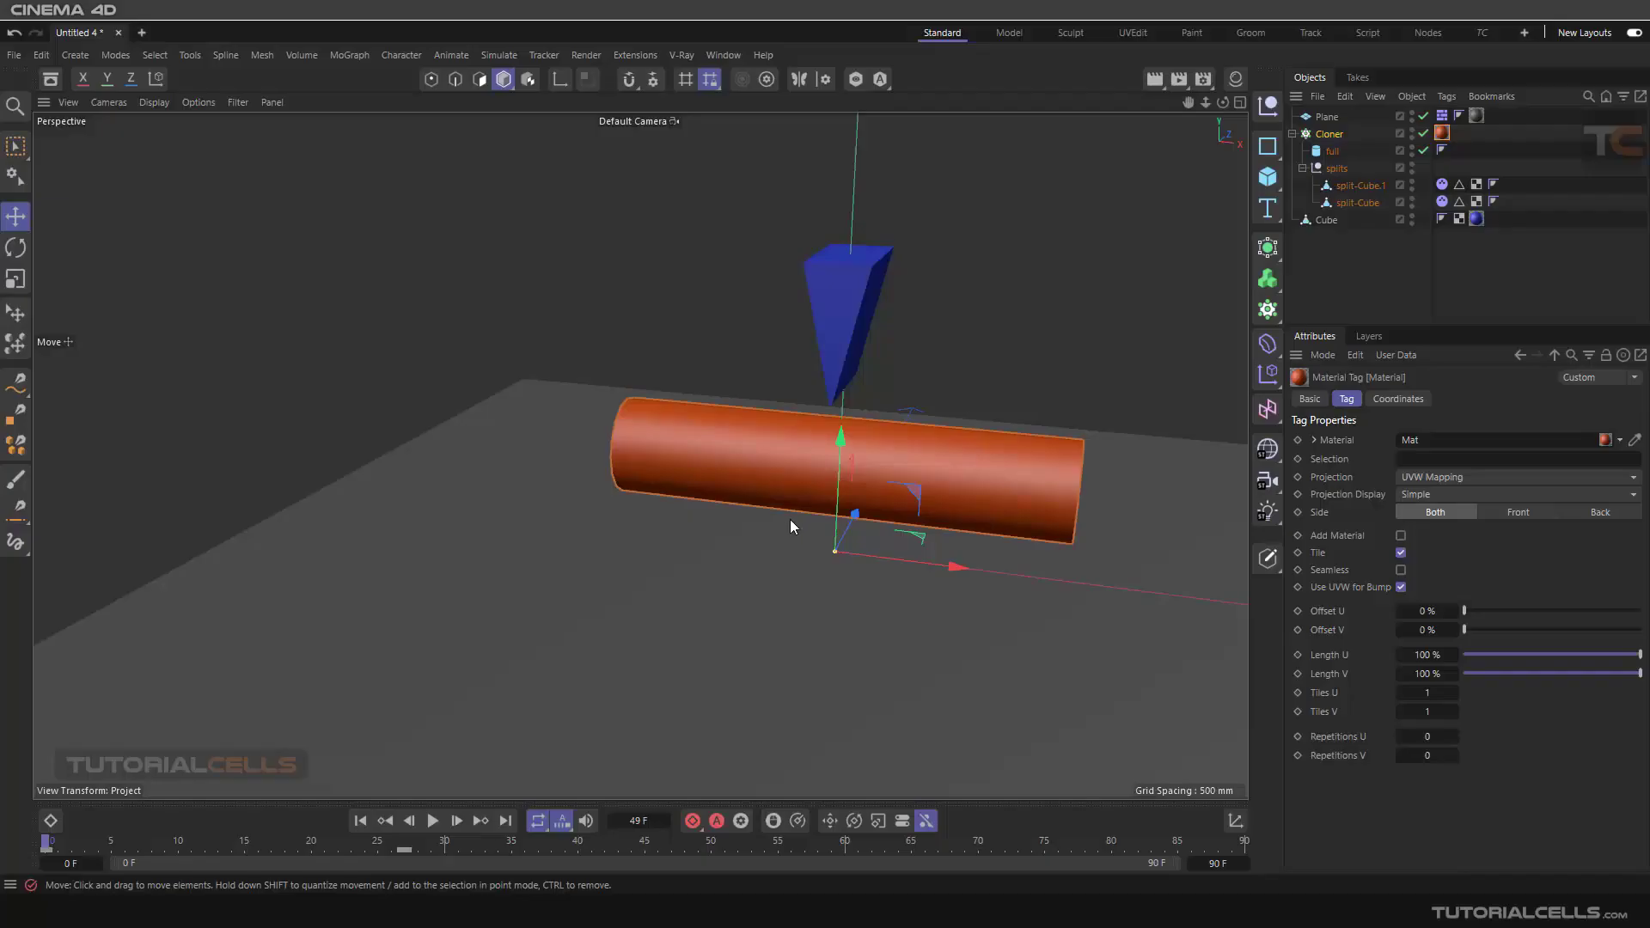
- Review the Cloner settings in the finished example and play the blade cutting the red cylinder
{"action": "mouse_move", "coordinate": [790, 519]}
{"action": "left_mouse_down", "text": "alt"}
{"action": "mouse_move", "coordinate": [776, 518]}
{"action": "mouse_move", "coordinate": [792, 526]}
{"action": "left_mouse_up", "text": "alt"}
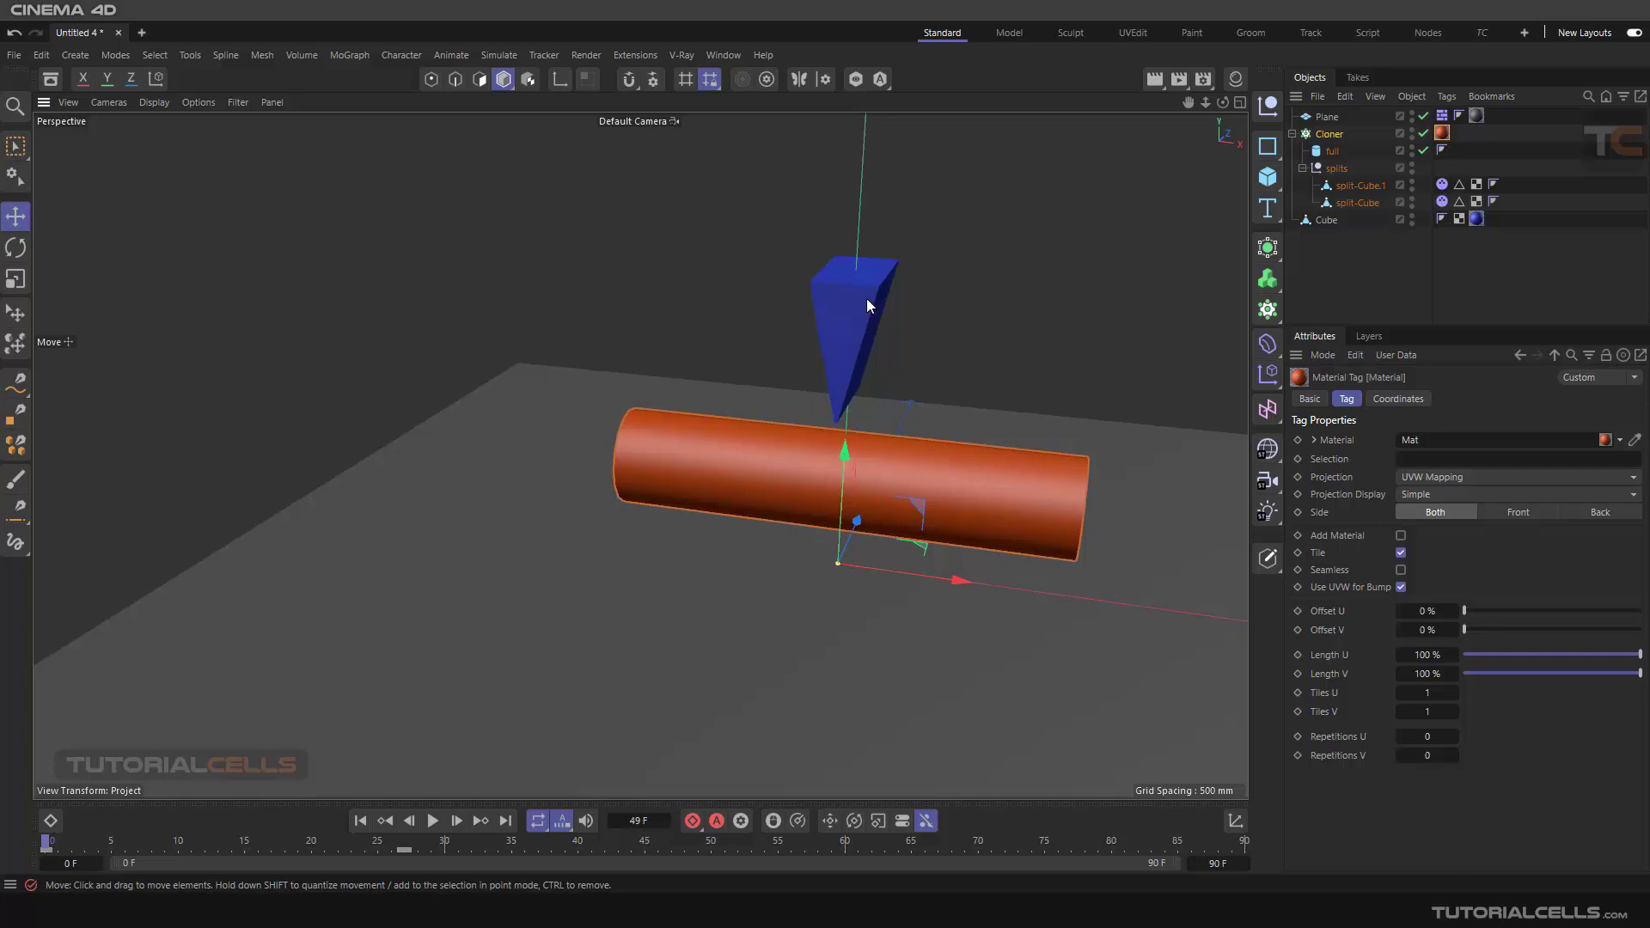
{"action": "left_click", "coordinate": [1328, 134]}
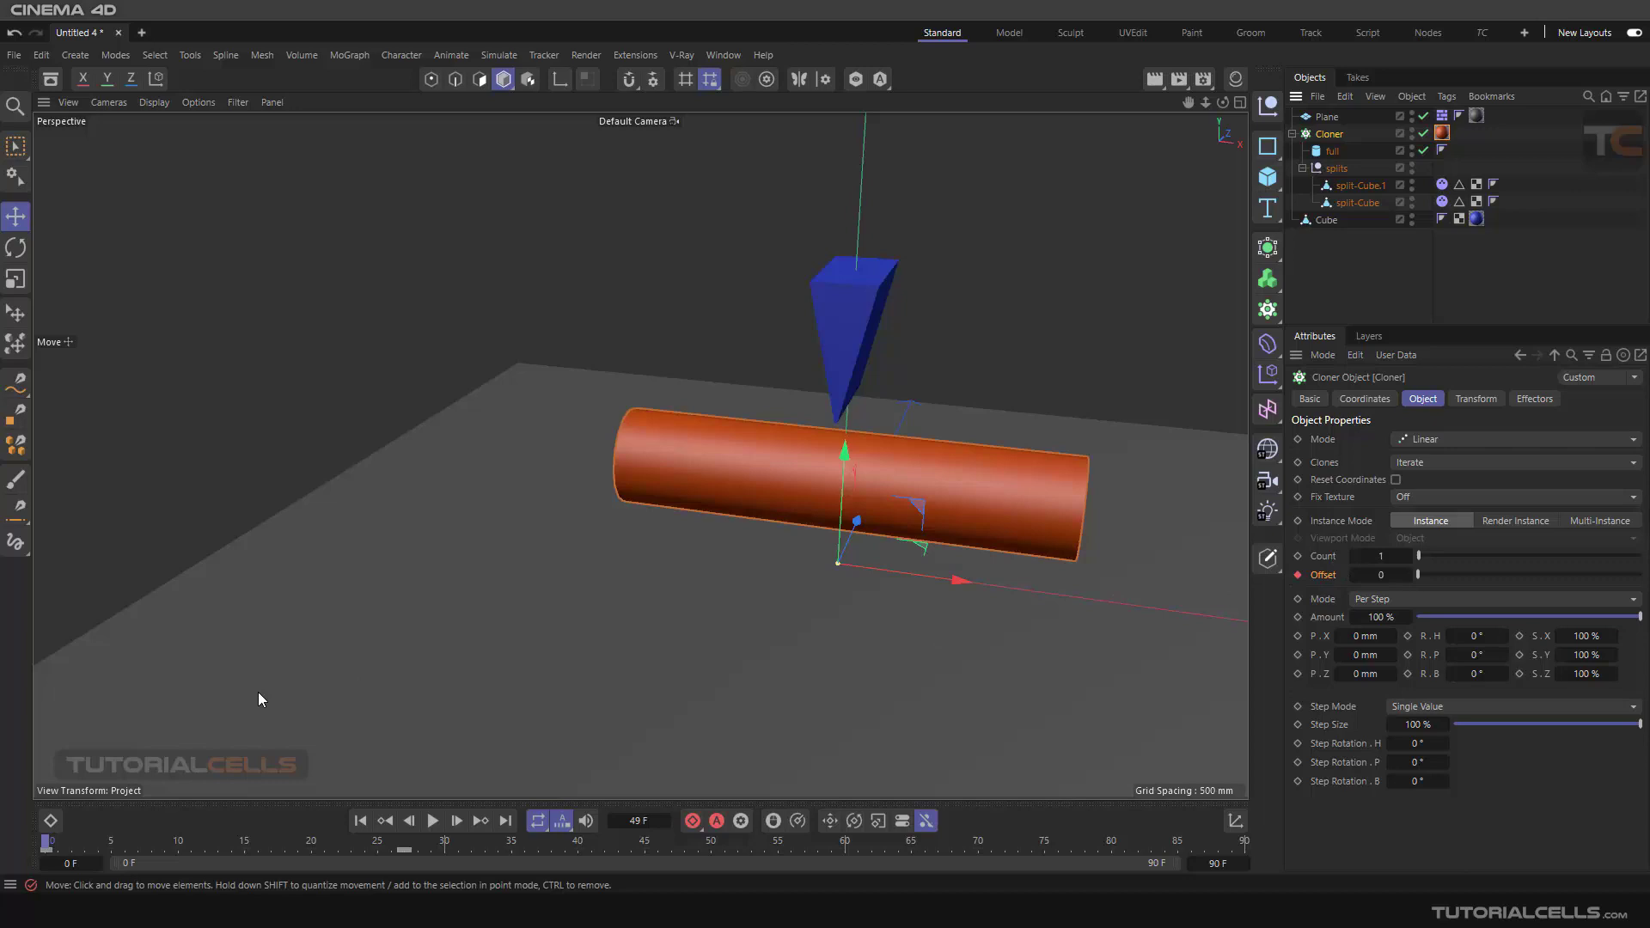
{"action": "left_click", "coordinate": [385, 821]}
{"action": "left_click", "coordinate": [433, 821]}
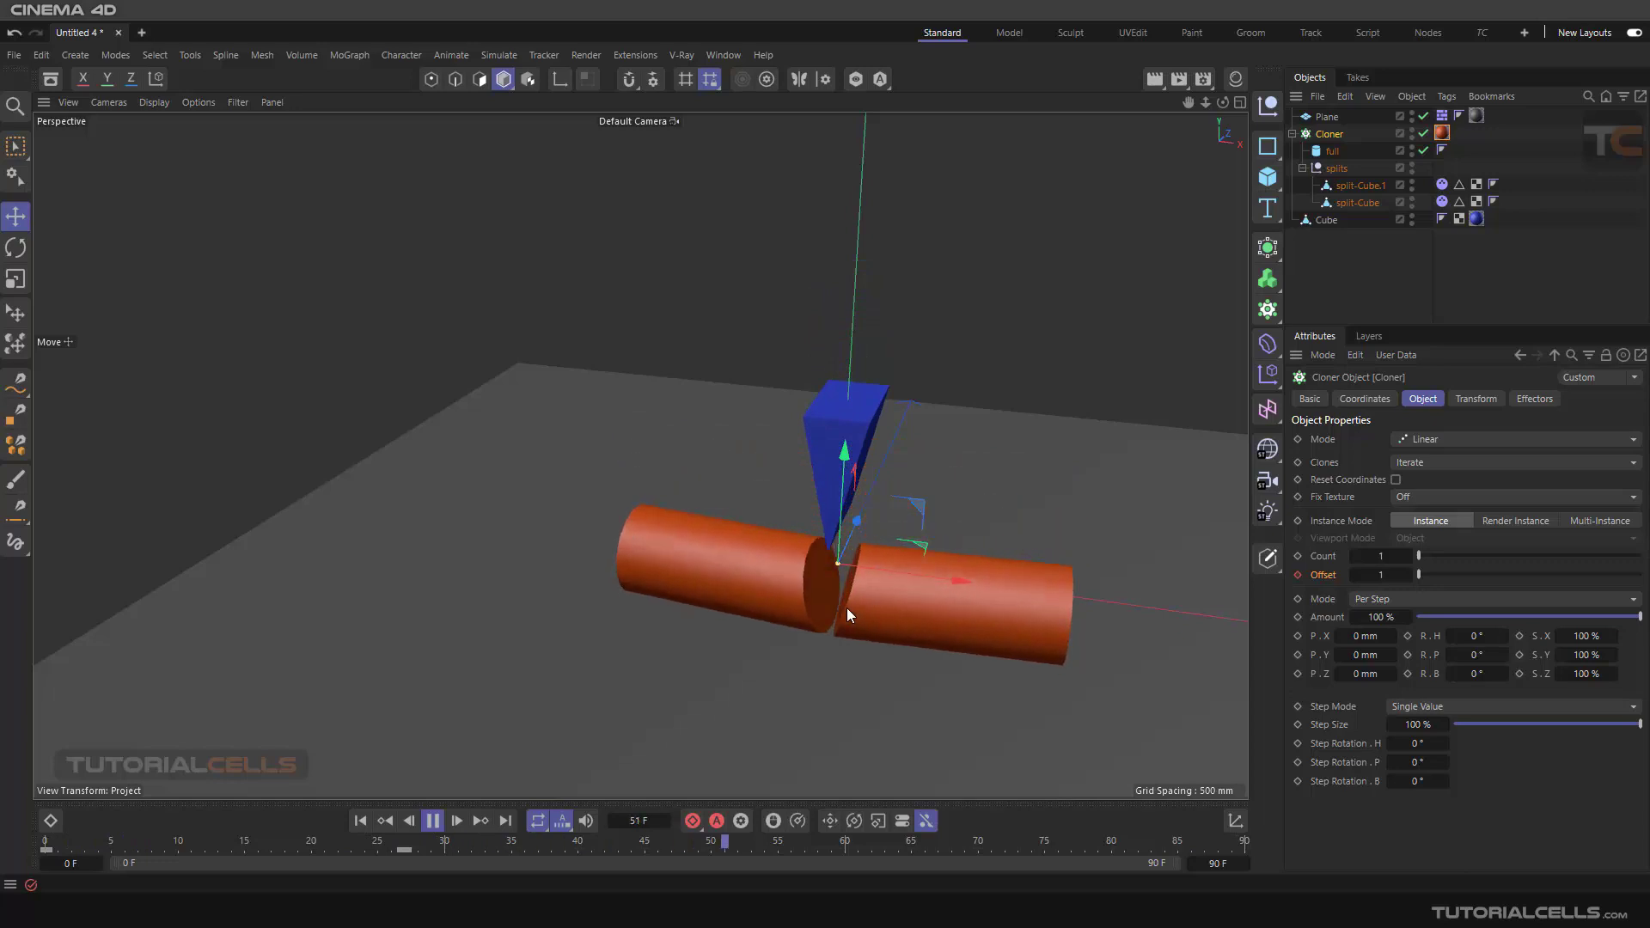
{"action": "left_click", "coordinate": [433, 820]}
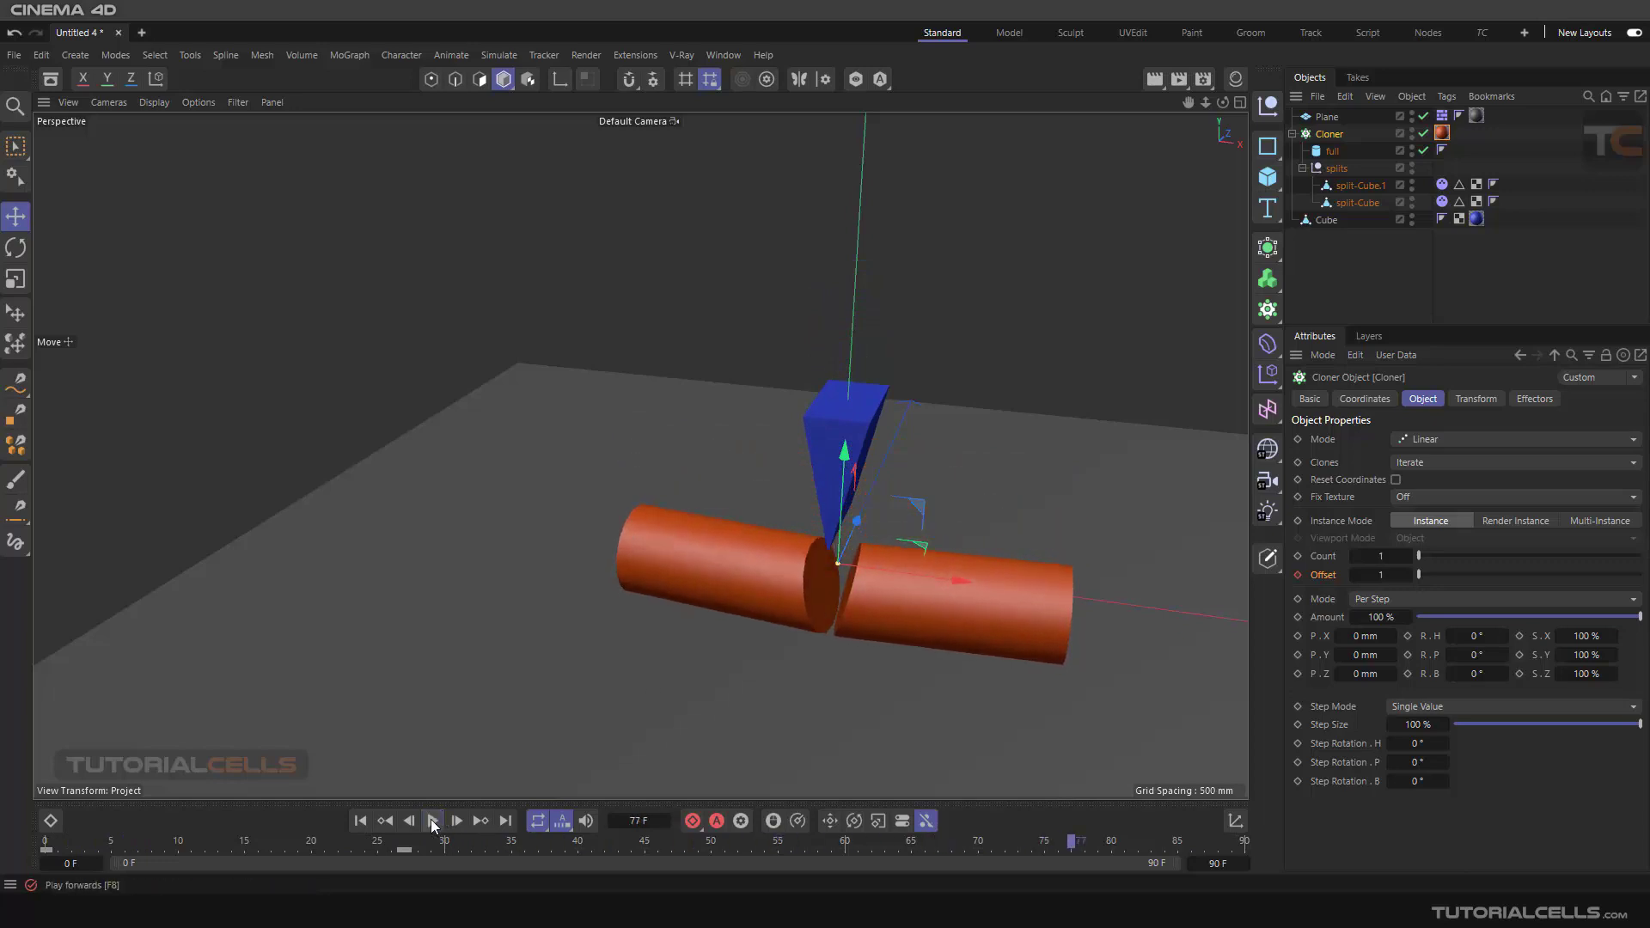
{"action": "left_click", "coordinate": [374, 821]}
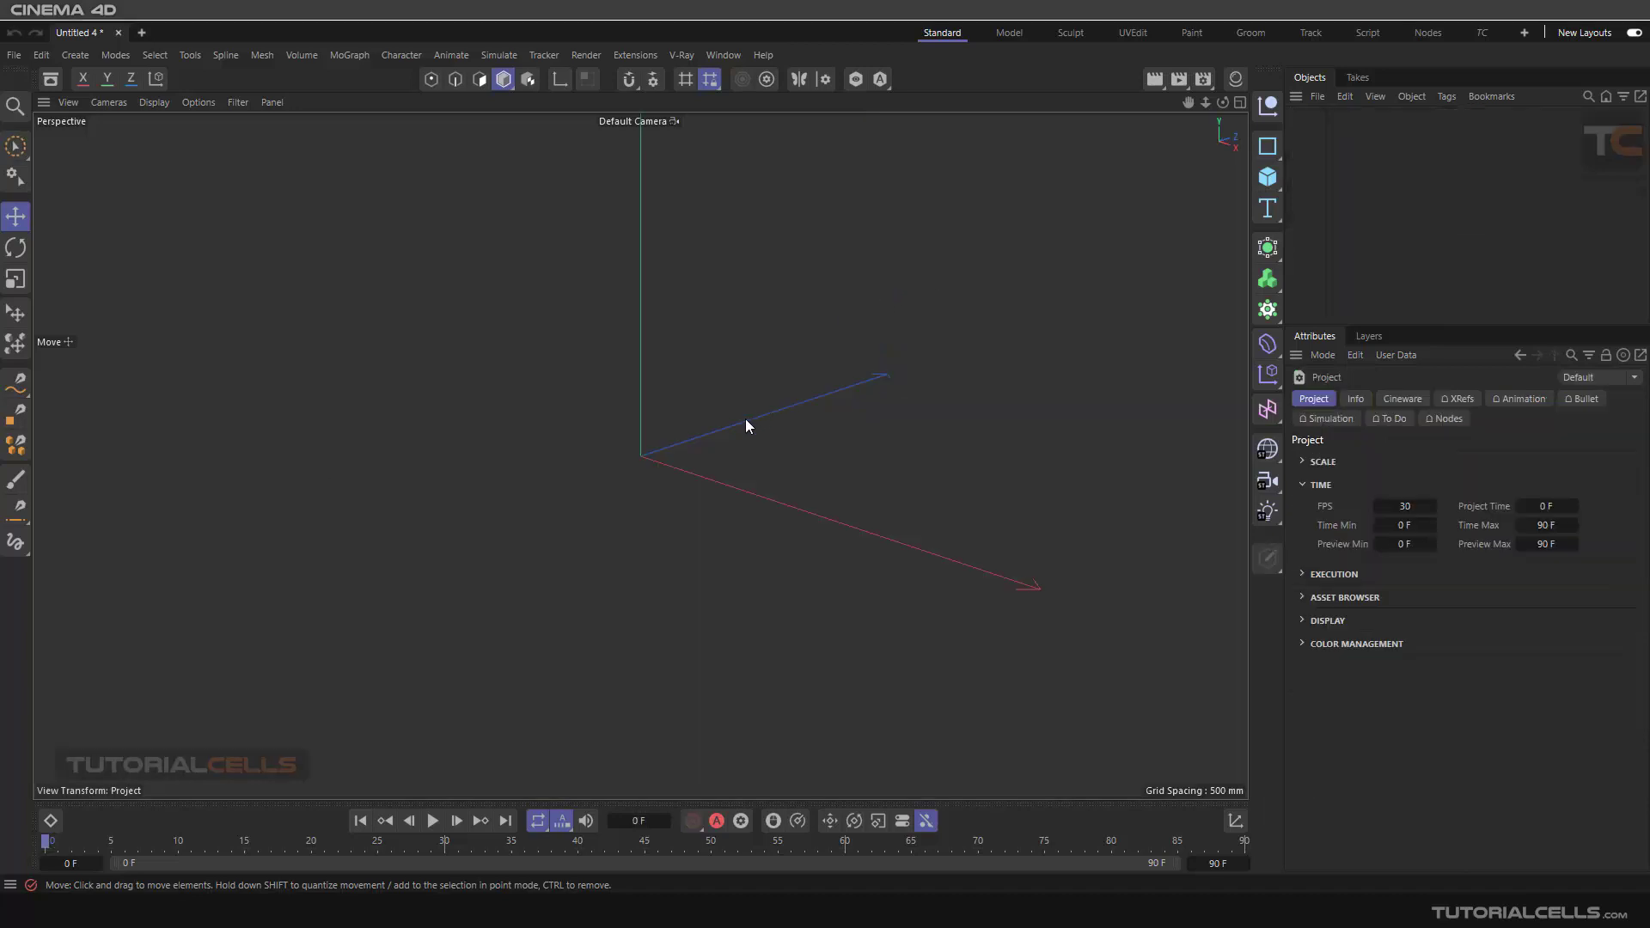
- Add a cylinder and size it to a radius of about 269 mm and a height of about 2481 mm
{"action": "left_click", "coordinate": [1269, 178]}
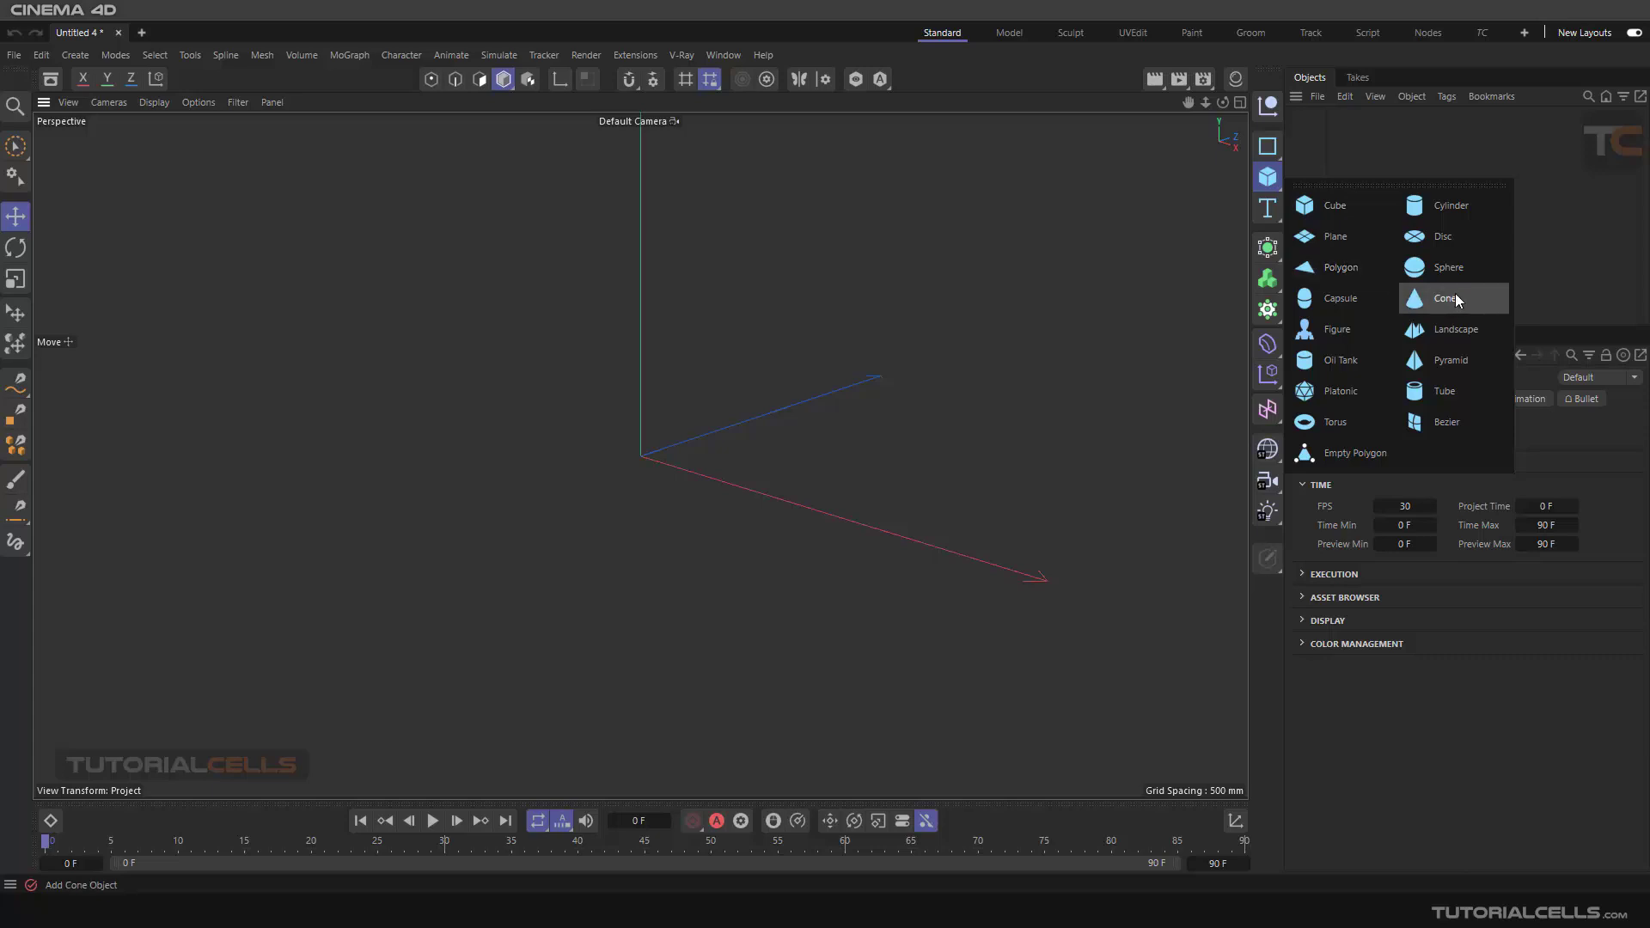
{"action": "left_click", "coordinate": [1435, 207]}
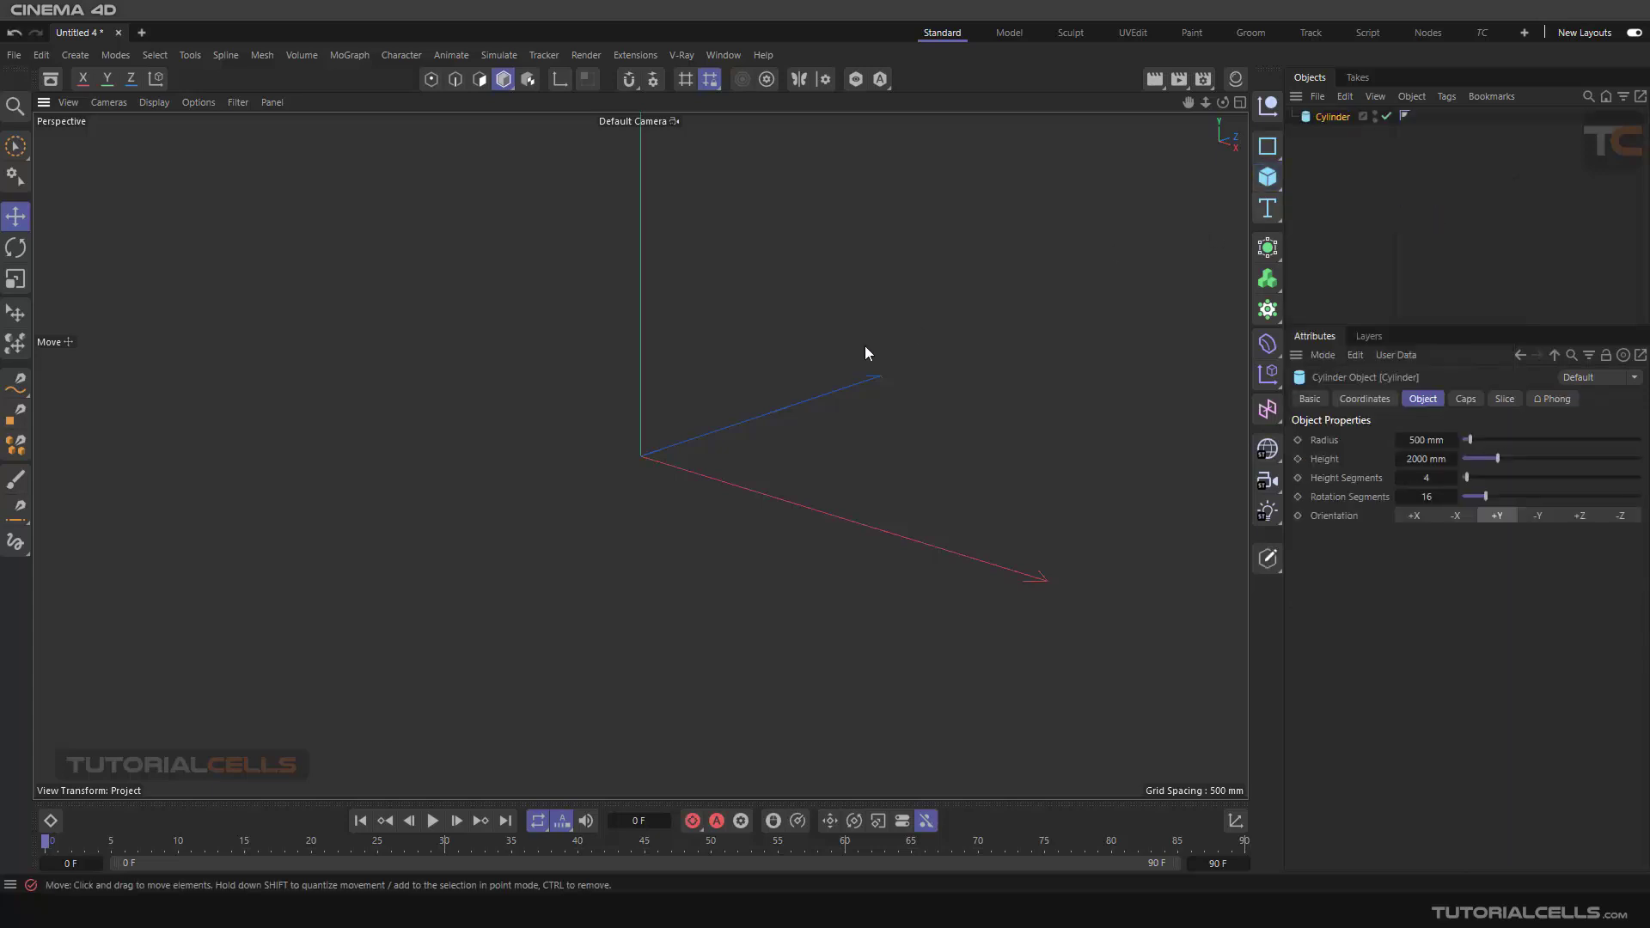
{"action": "mouse_move", "coordinate": [640, 324]}
{"action": "left_mouse_down"}
{"action": "mouse_move", "coordinate": [641, 262]}
{"action": "mouse_move", "coordinate": [678, 279]}
{"action": "mouse_move", "coordinate": [646, 293]}
{"action": "left_mouse_up"}
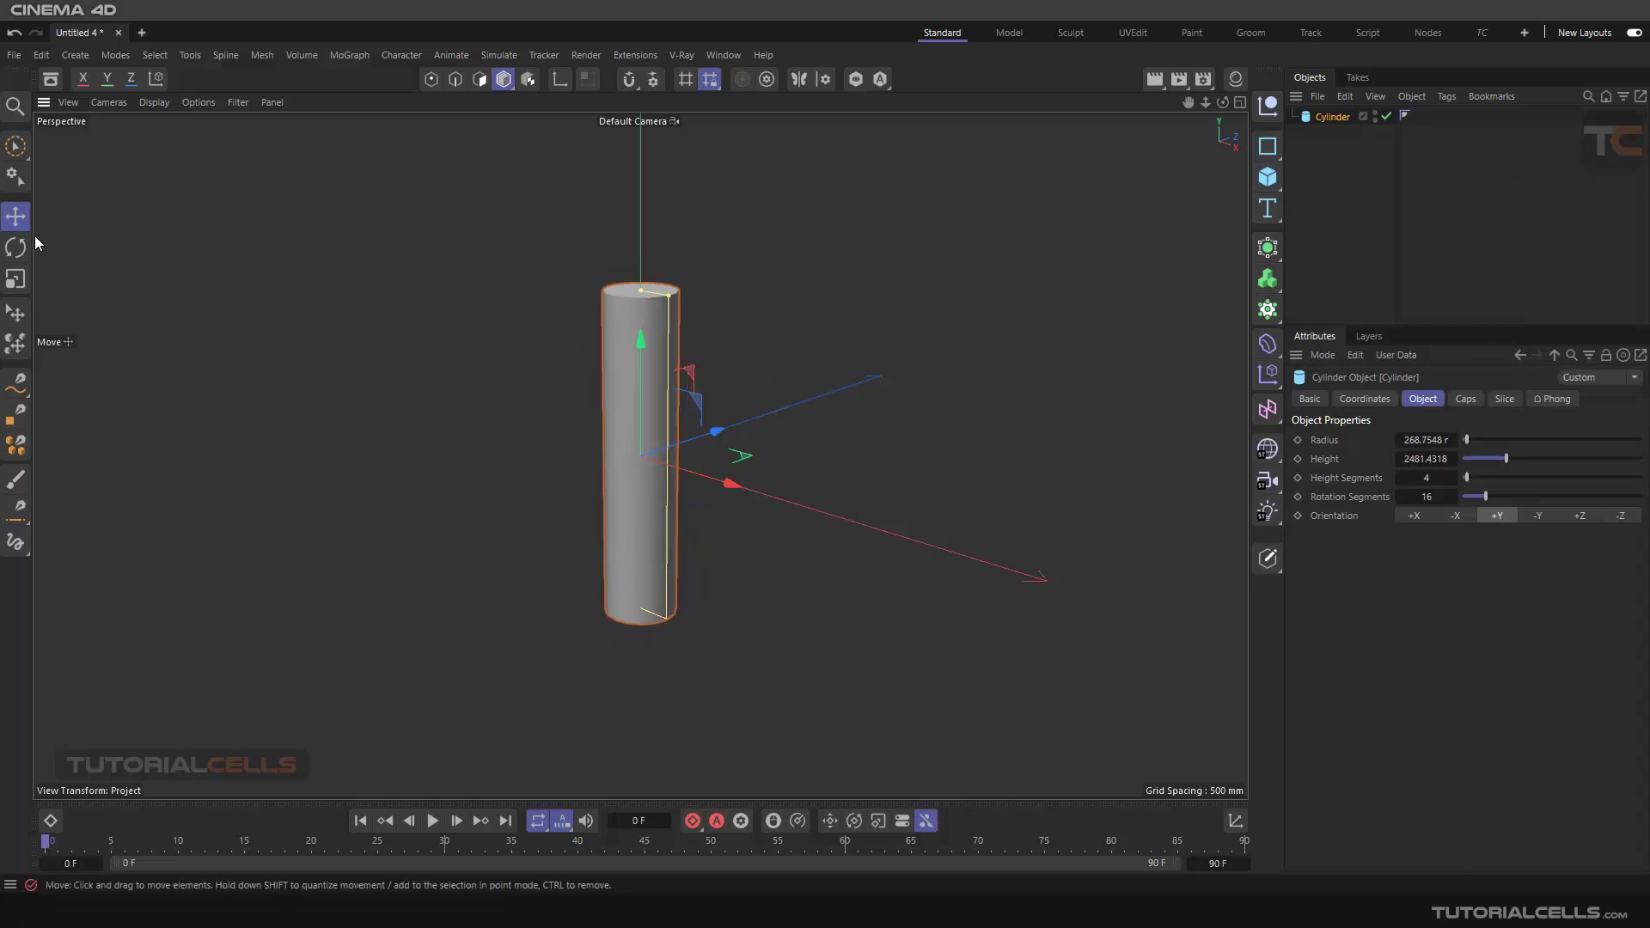
- Rotate the cylinder to lie along the X axis and raise it about 500 mm
{"action": "left_click", "coordinate": [15, 248]}
{"action": "left_click_drag", "start_coordinate": [671, 418], "coordinate": [640, 511]}
{"action": "left_click", "coordinate": [16, 216]}
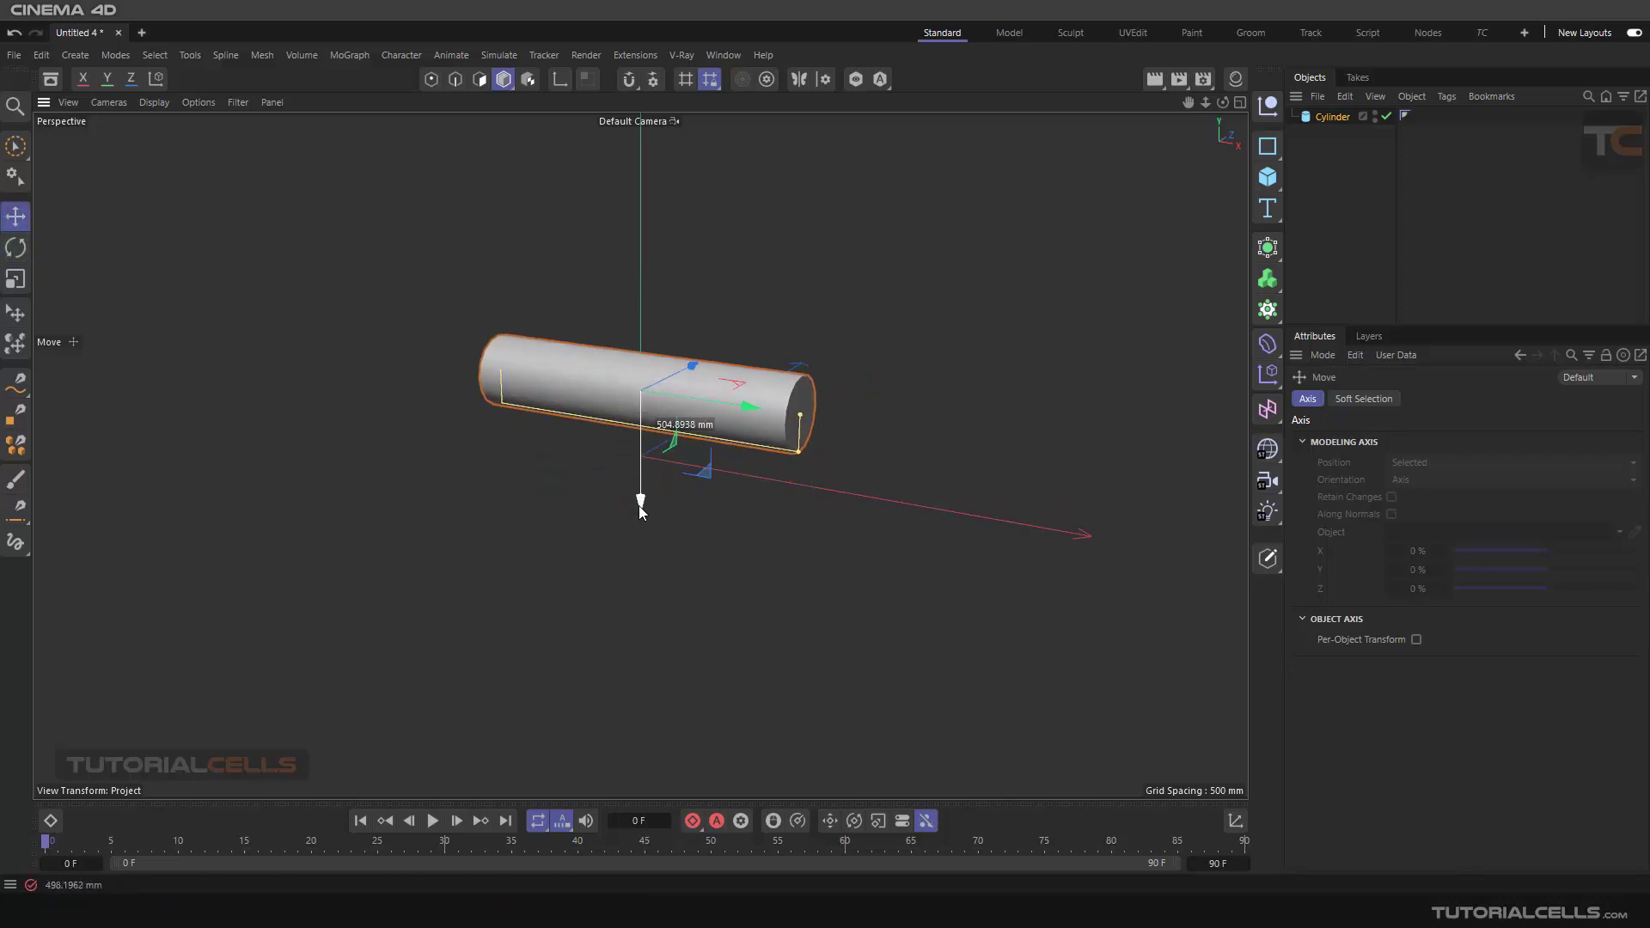
- Add a cube in the front view, size it to about 989 × 945 × 2000 mm and raise it over the cylinder's middle
{"action": "middle_click", "coordinate": [630, 453]}
{"action": "middle_click", "coordinate": [1002, 629]}
{"action": "scroll", "coordinate": [719, 449], "scroll_direction": "up", "scroll_amount": 3}
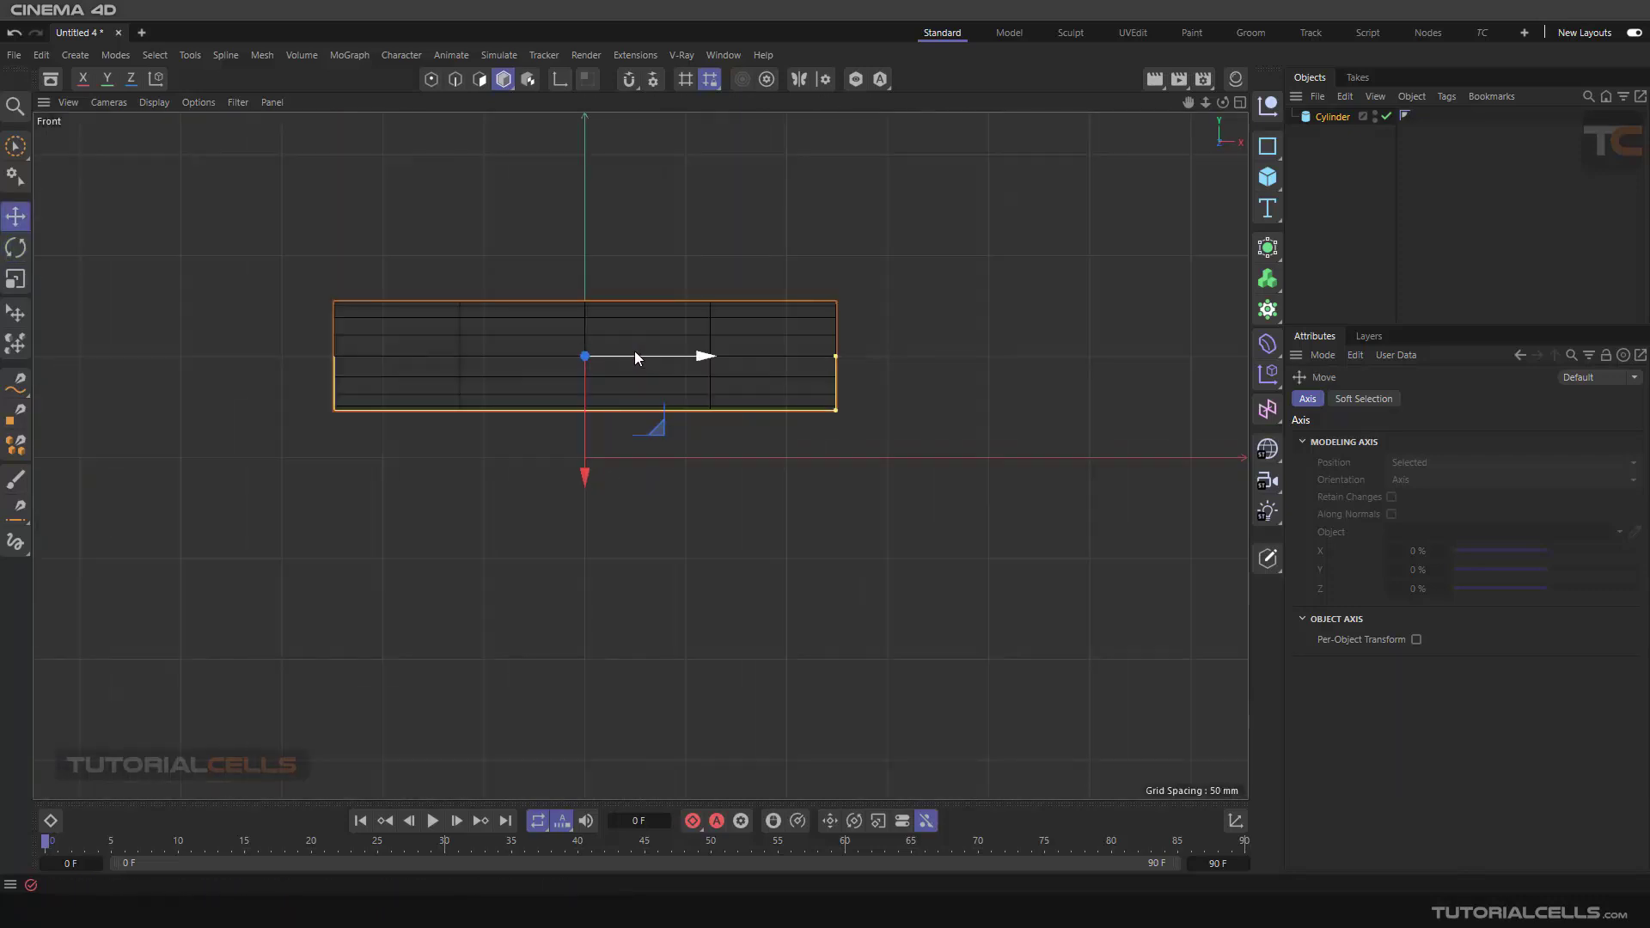
{"action": "middle_click_drag", "start_coordinate": [635, 353], "coordinate": [739, 421], "text": "alt"}
{"action": "left_click", "coordinate": [1269, 177]}
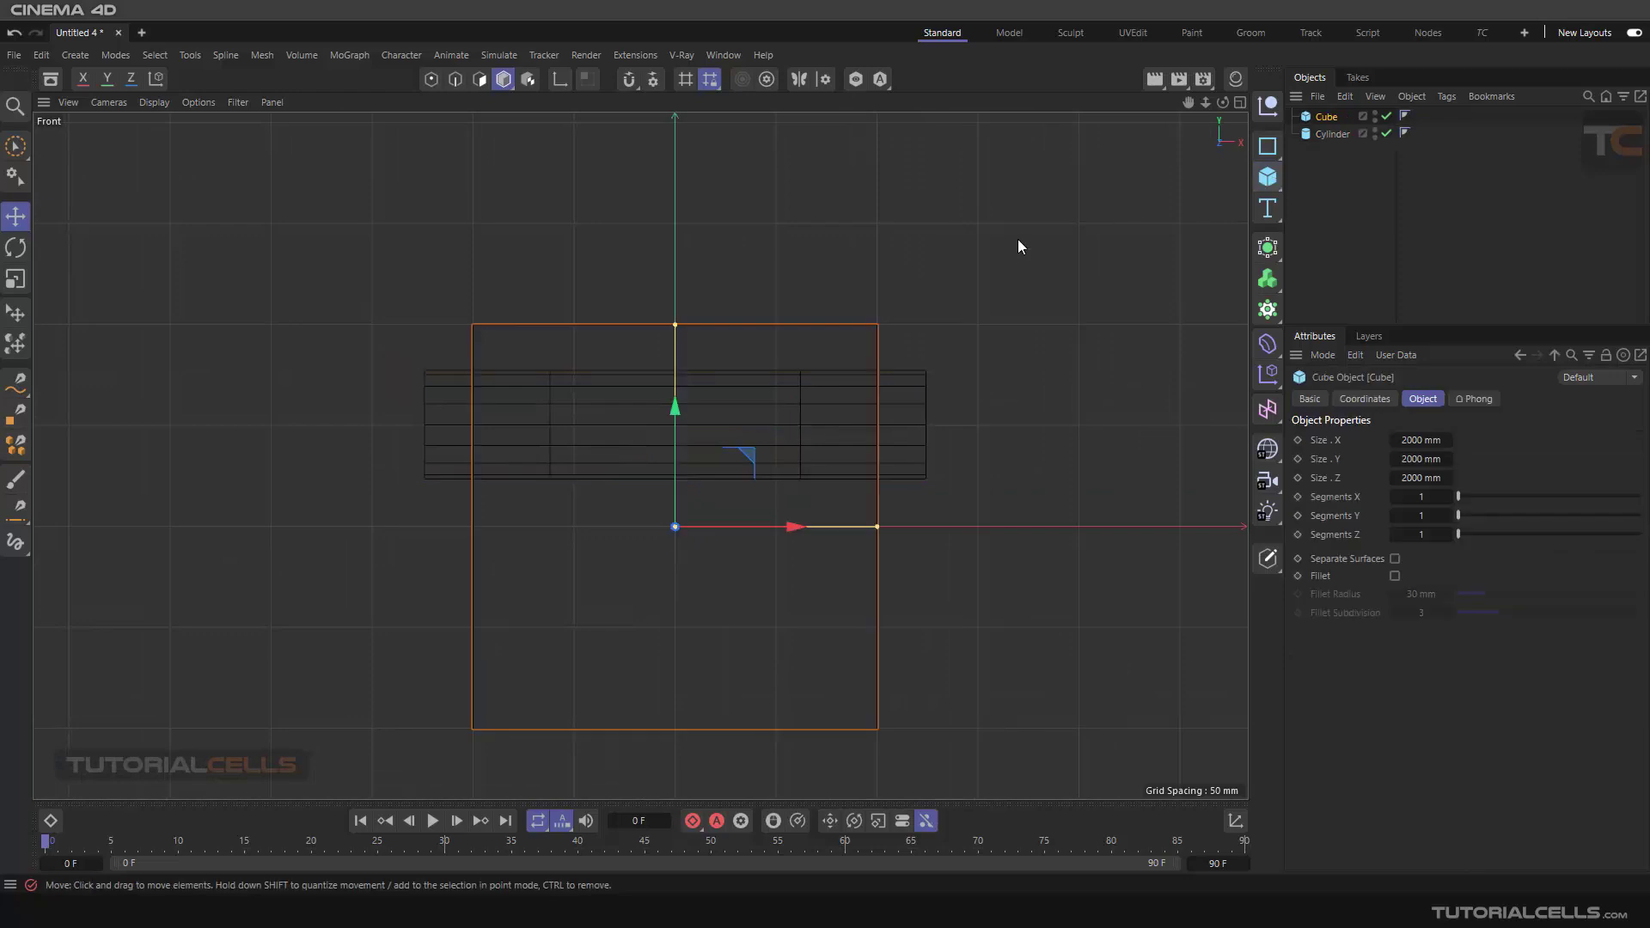
{"action": "scroll", "coordinate": [718, 368], "scroll_direction": "down", "scroll_amount": 4}
{"action": "left_click_drag", "start_coordinate": [697, 344], "coordinate": [710, 392]}
{"action": "left_click_drag", "start_coordinate": [817, 459], "coordinate": [753, 462]}
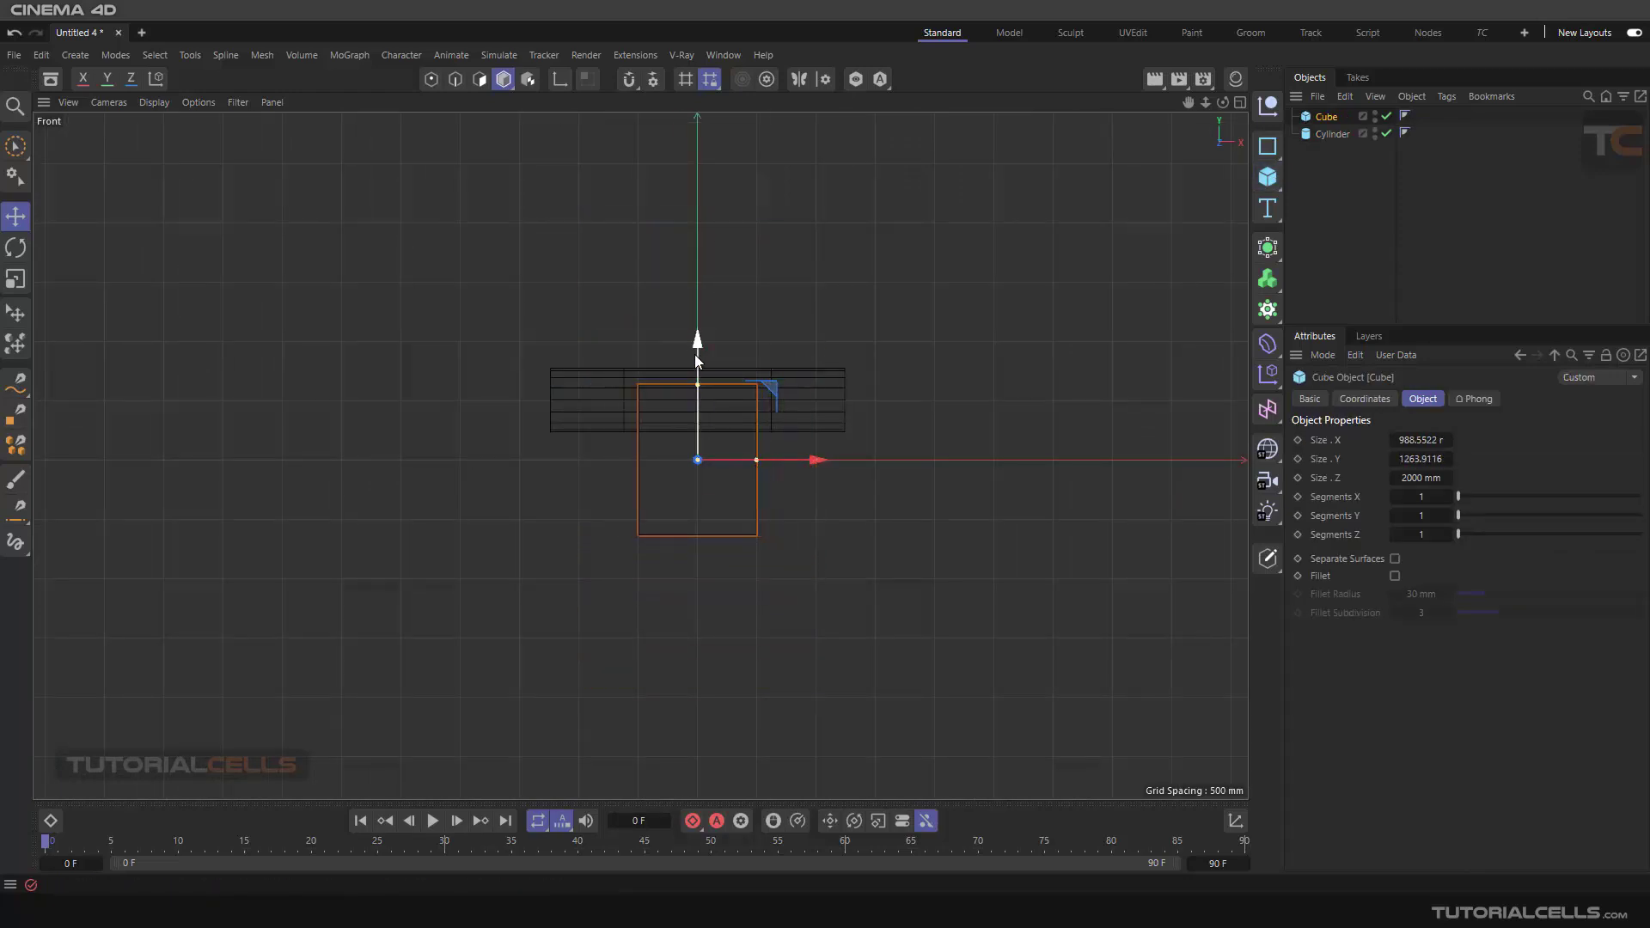
{"action": "left_click_drag", "start_coordinate": [696, 356], "coordinate": [697, 275]}
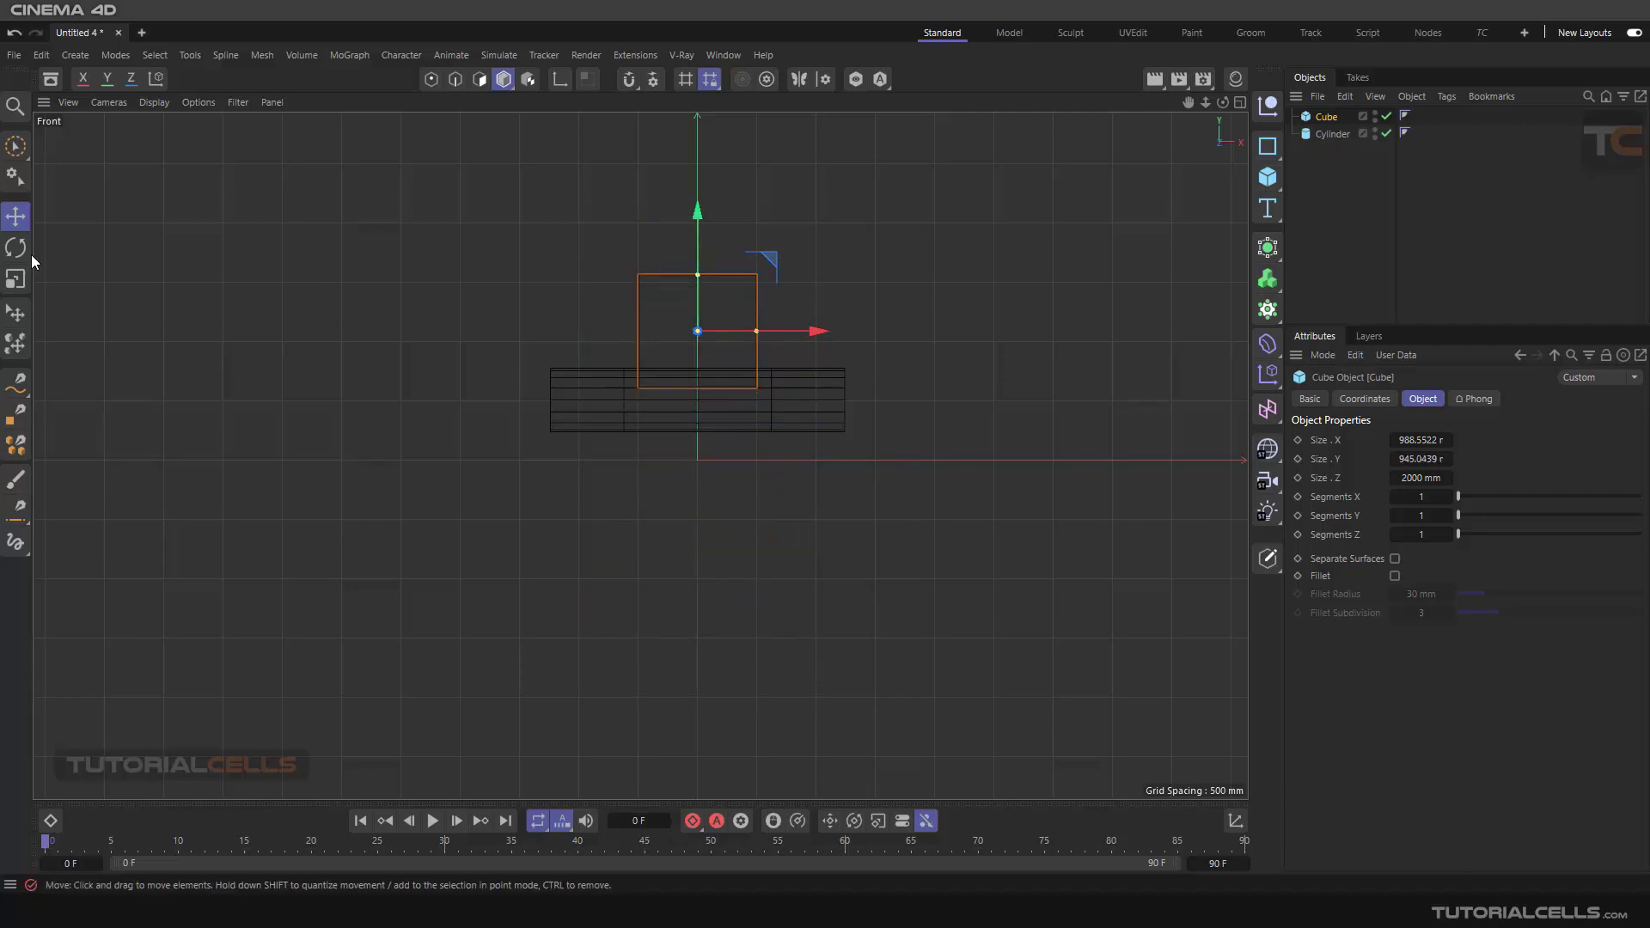
- Make the cube editable and scale its lower points together along X to form a pointed wedge
{"action": "key", "text": "c"}
{"action": "scroll", "coordinate": [524, 304], "scroll_direction": "up", "scroll_amount": 2}
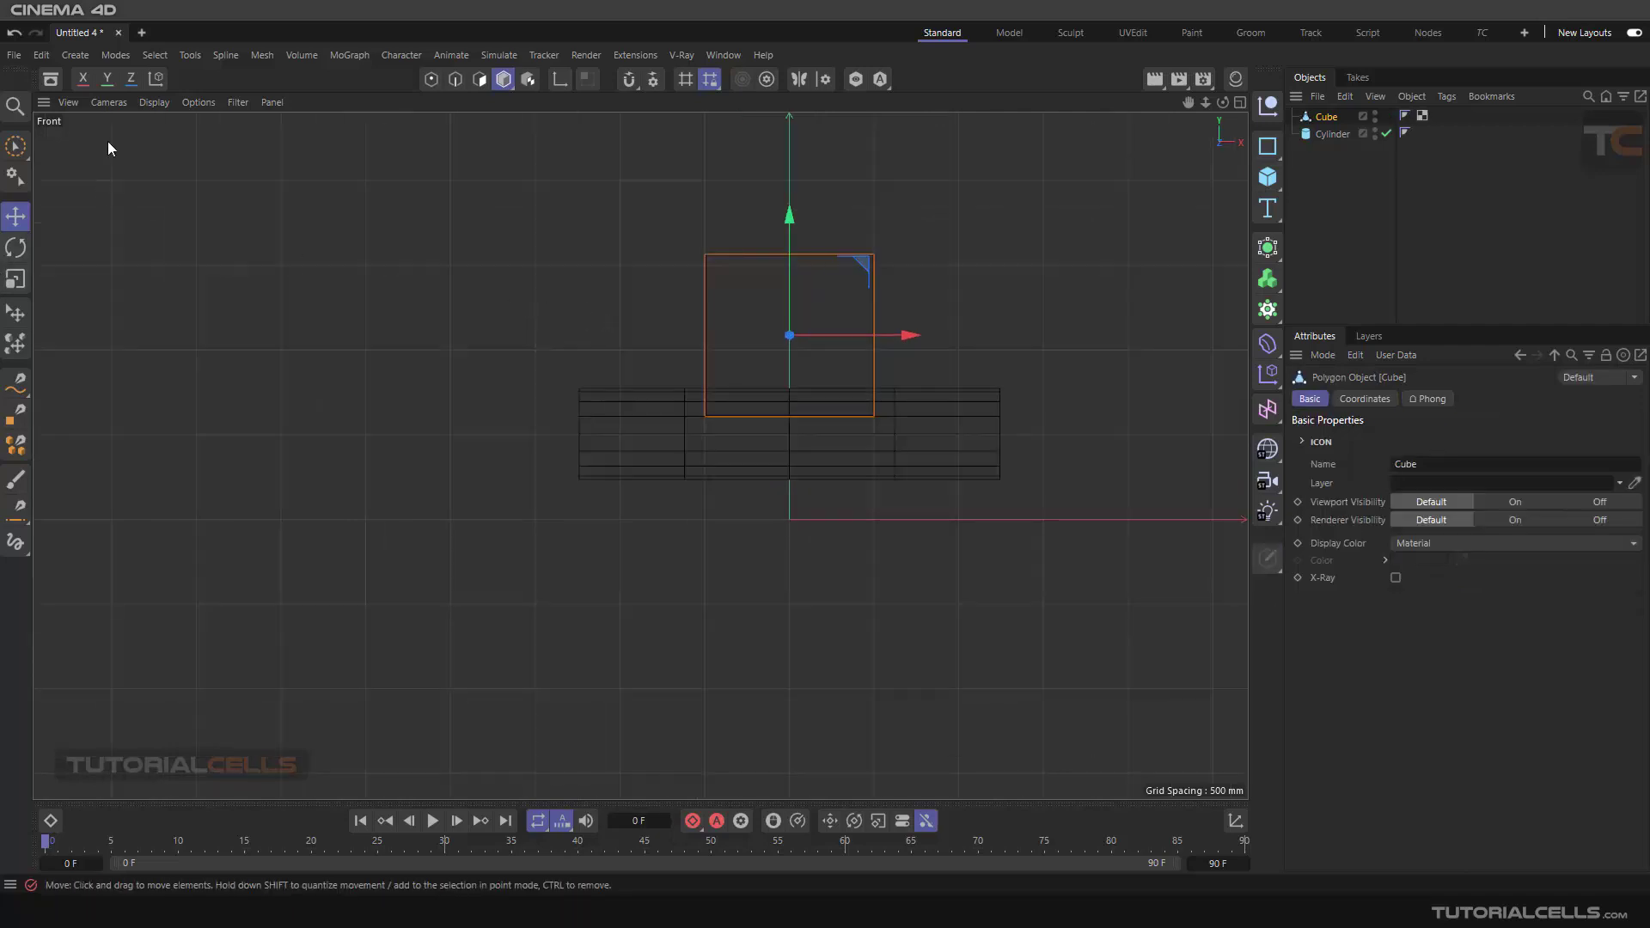
{"action": "left_click", "coordinate": [430, 79]}
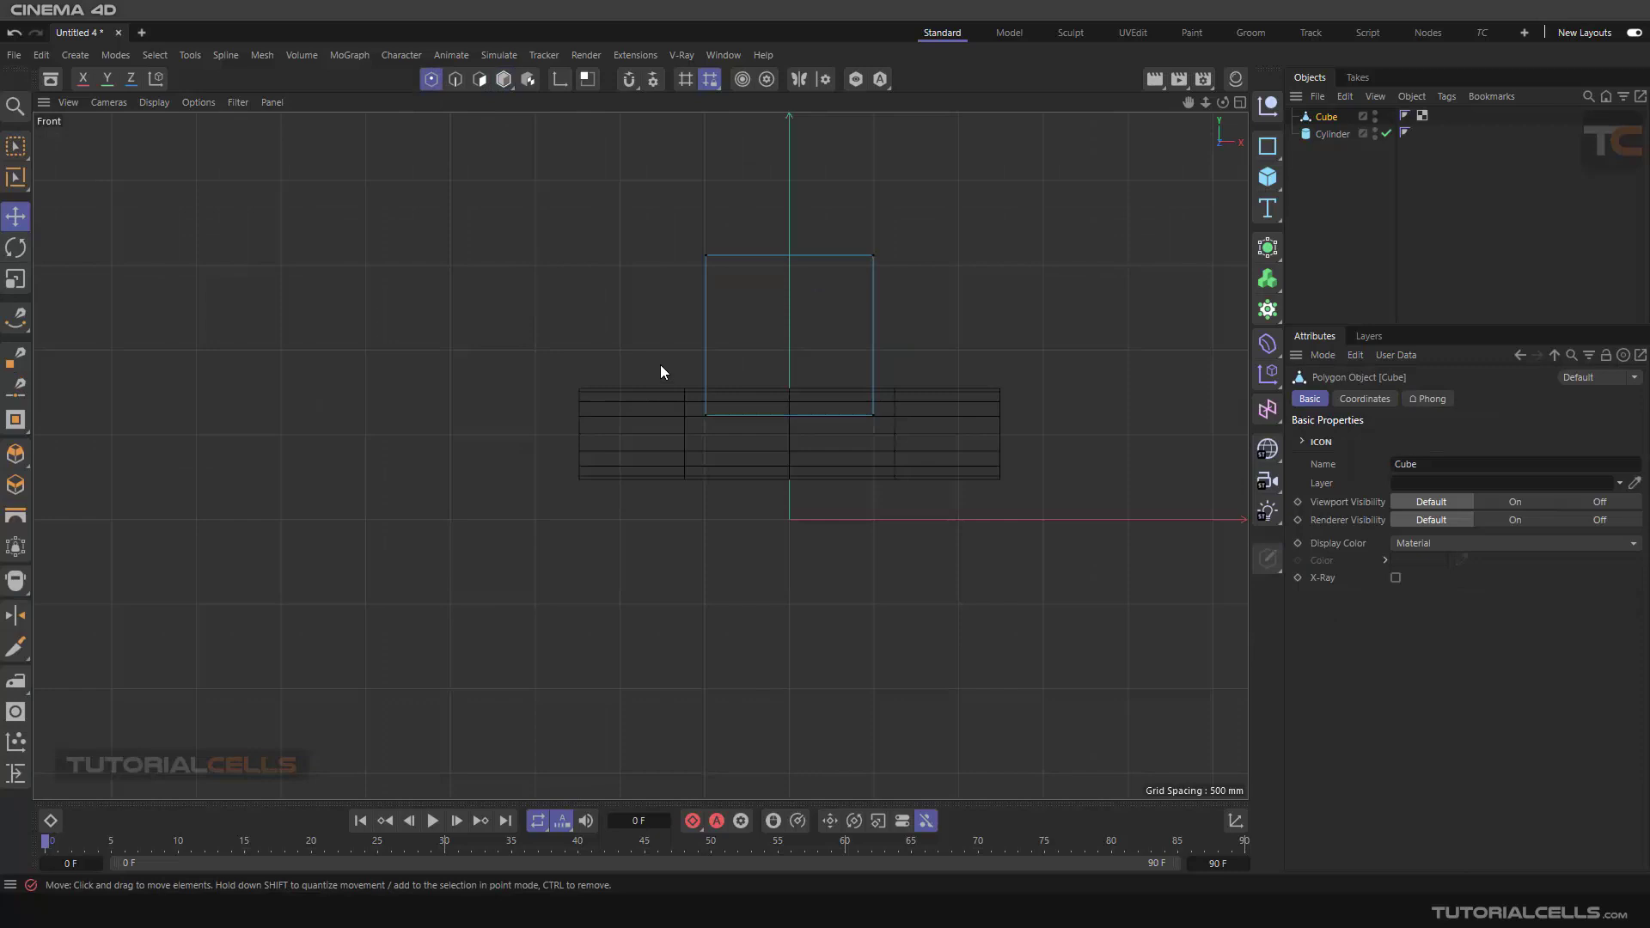
{"action": "left_click", "coordinate": [16, 146]}
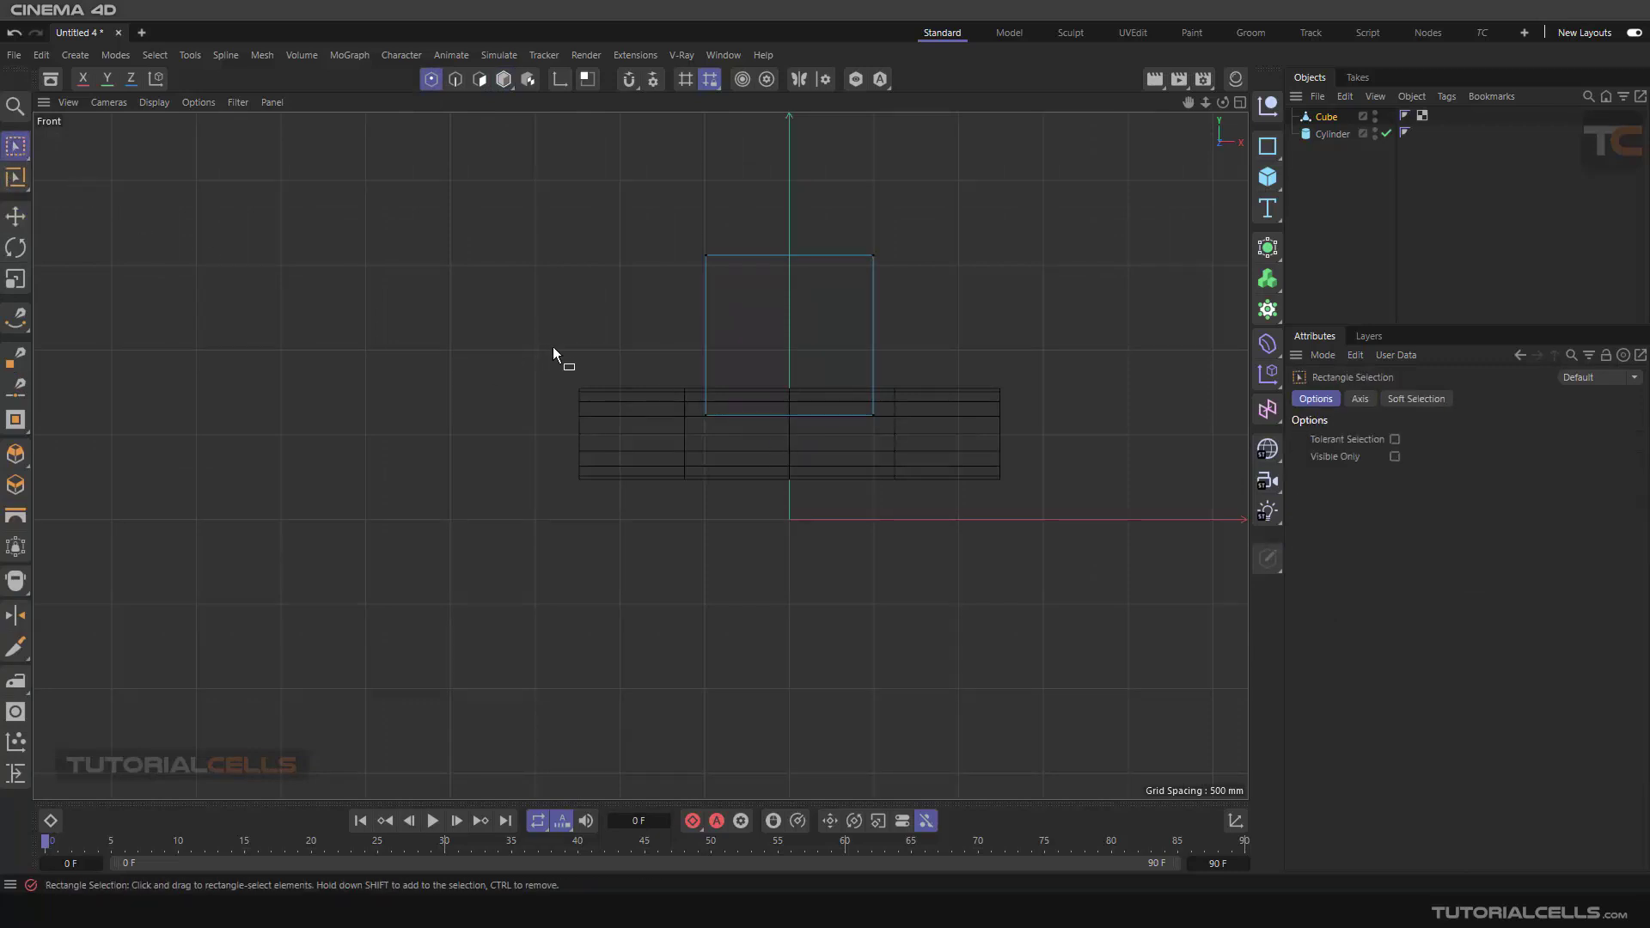
{"action": "left_click_drag", "start_coordinate": [619, 339], "coordinate": [926, 478]}
{"action": "key", "text": "t"}
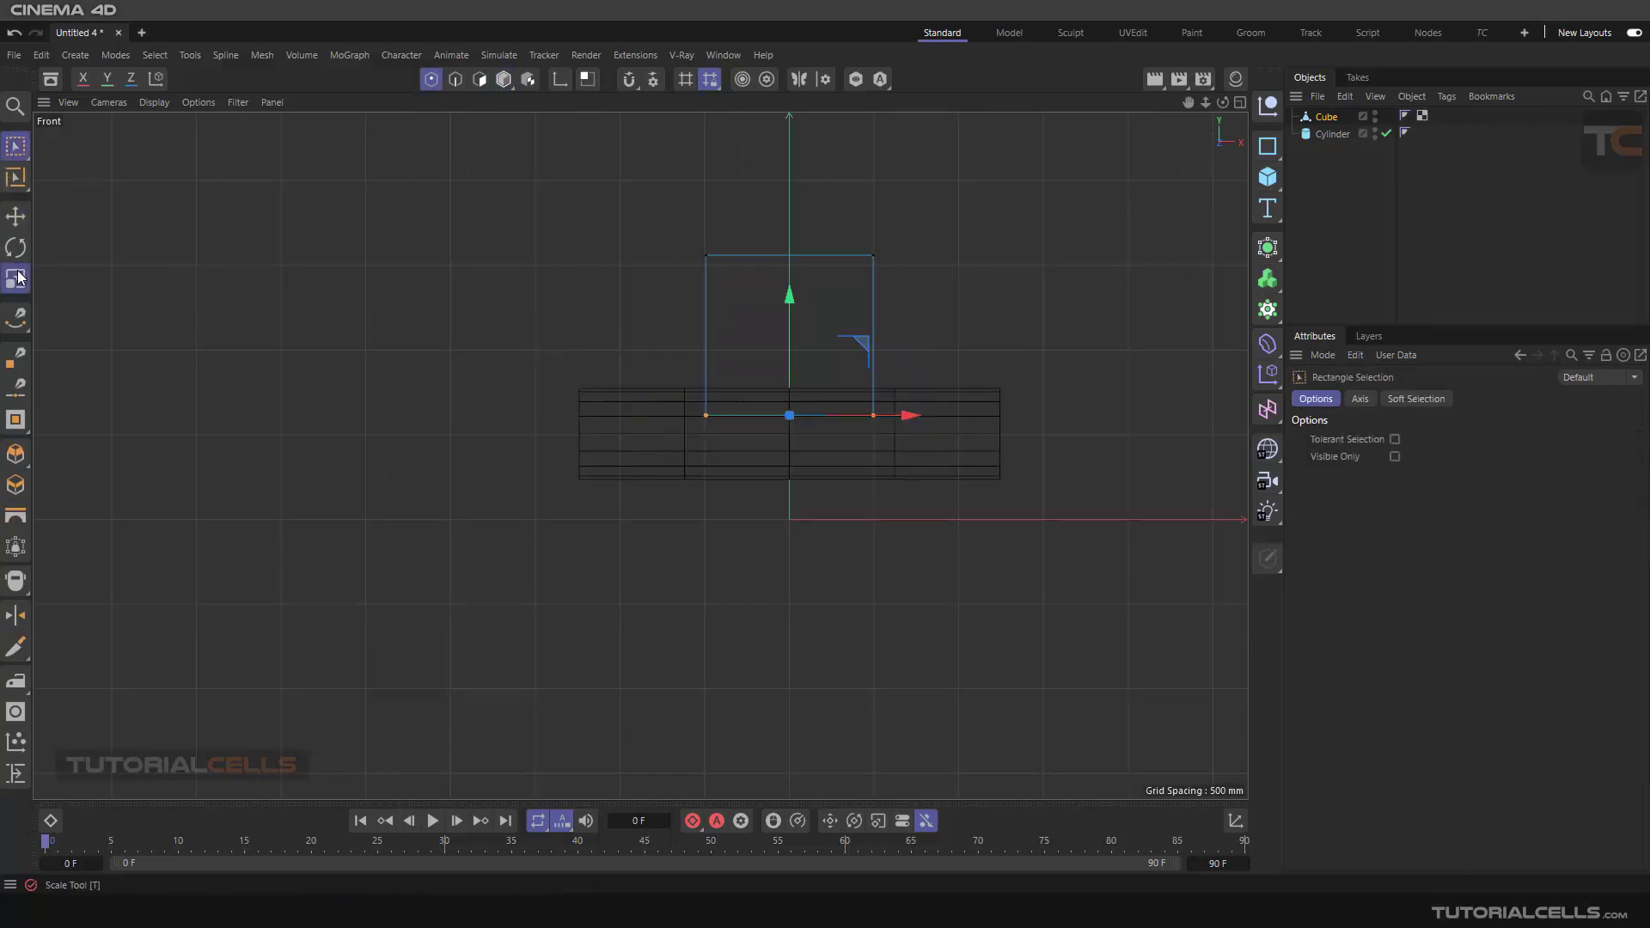
{"action": "scroll", "coordinate": [850, 524], "scroll_direction": "up", "scroll_amount": 4}
{"action": "left_click_drag", "start_coordinate": [847, 308], "coordinate": [728, 306]}
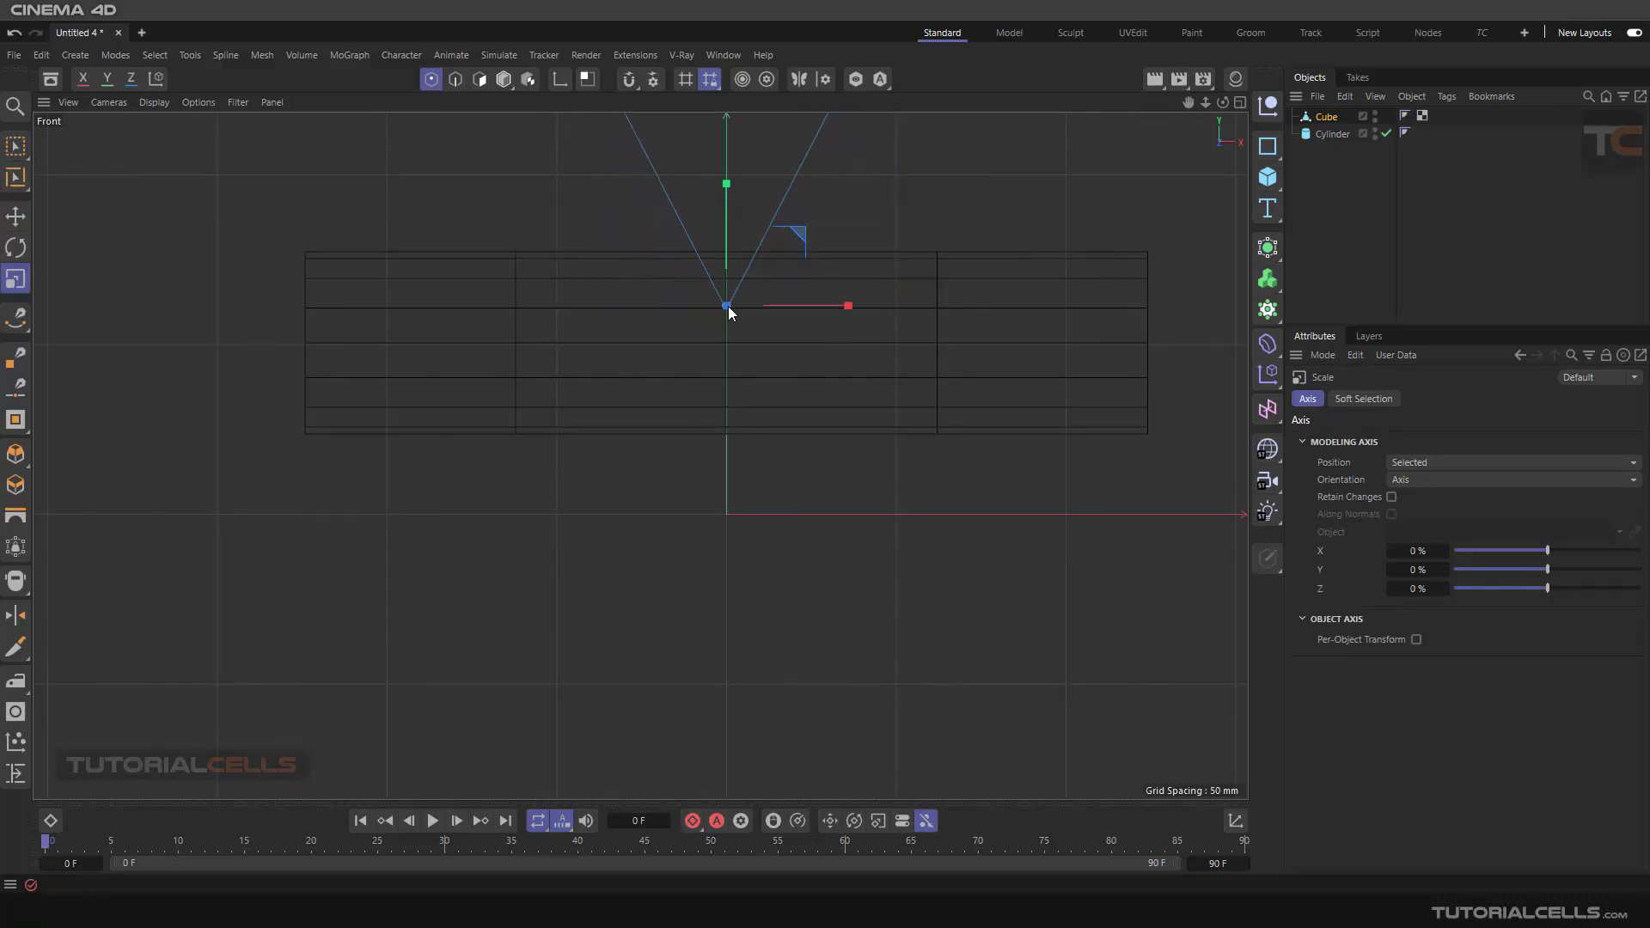
{"action": "scroll", "coordinate": [728, 306], "scroll_direction": "down", "scroll_amount": 3}
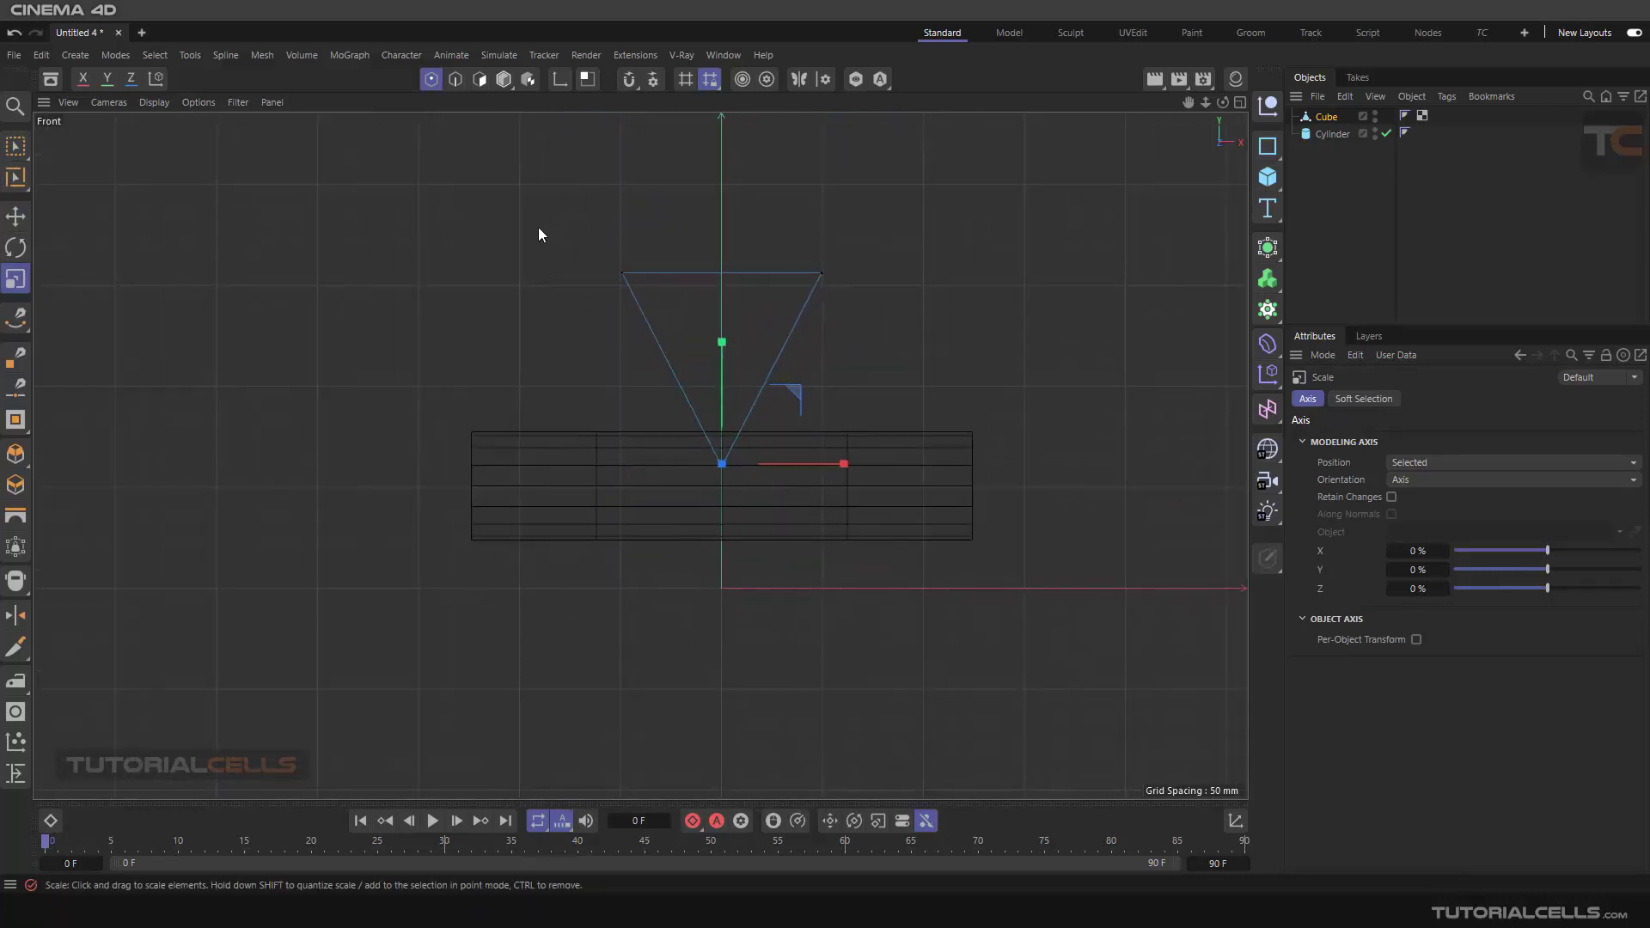
- Scale the wedge's upper points closer together along X and lower them to make a slimmer, shorter blade
{"action": "key", "text": "0"}
{"action": "left_click_drag", "start_coordinate": [496, 213], "coordinate": [765, 275]}
{"action": "left_click", "coordinate": [15, 278]}
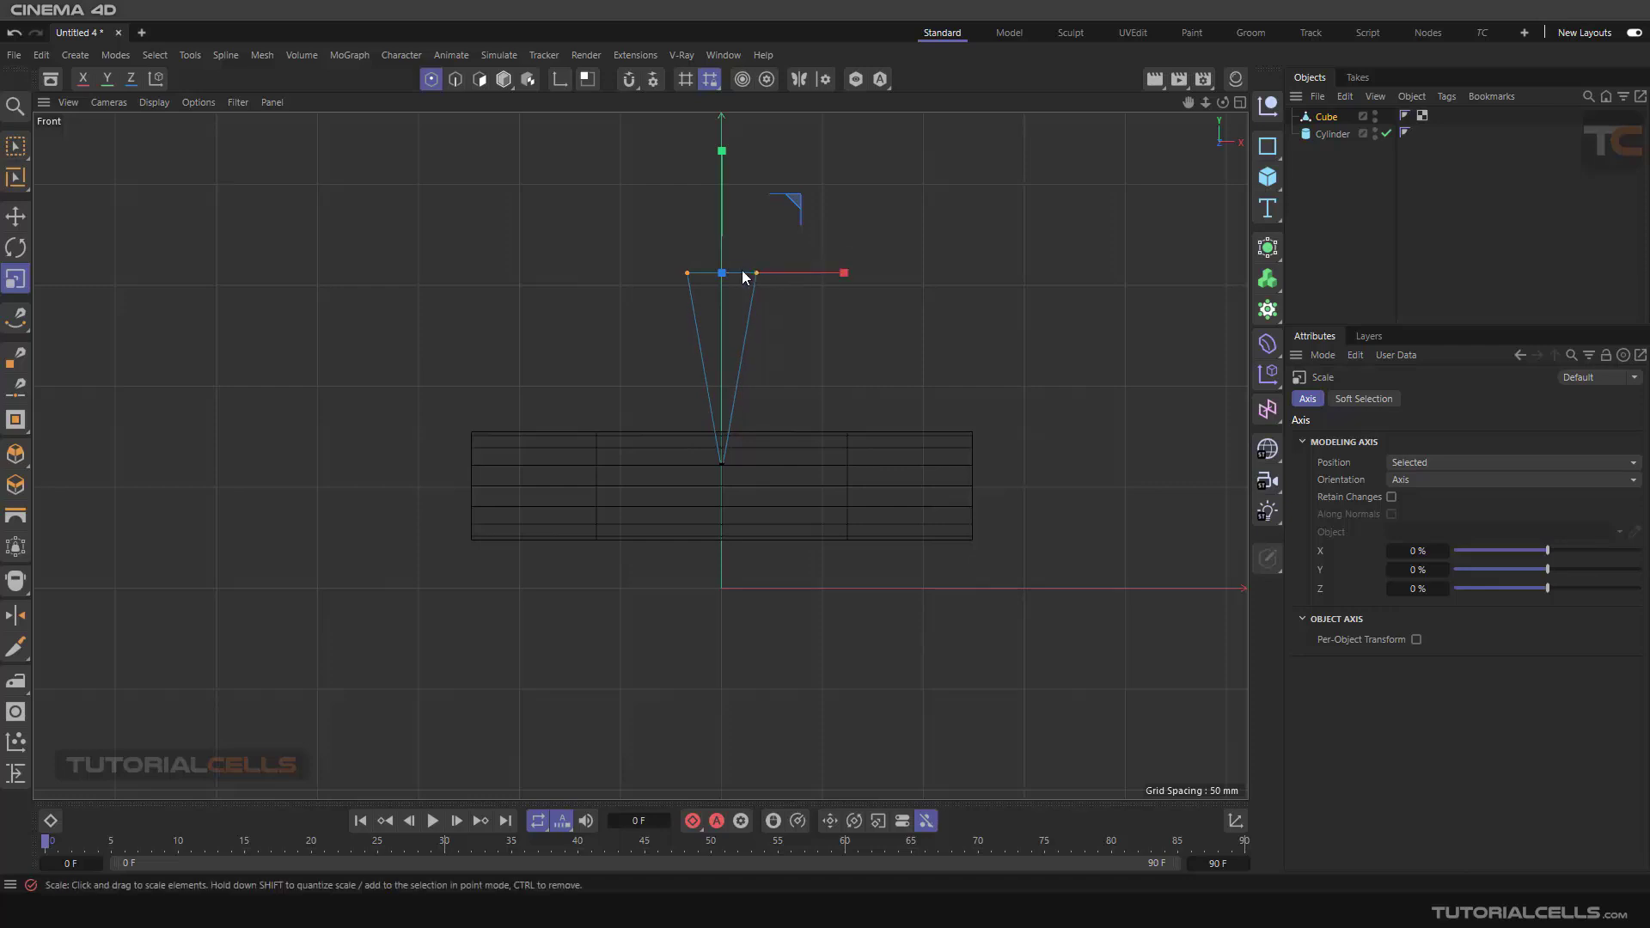
{"action": "left_click", "coordinate": [15, 216]}
{"action": "left_click_drag", "start_coordinate": [721, 157], "coordinate": [615, 208]}
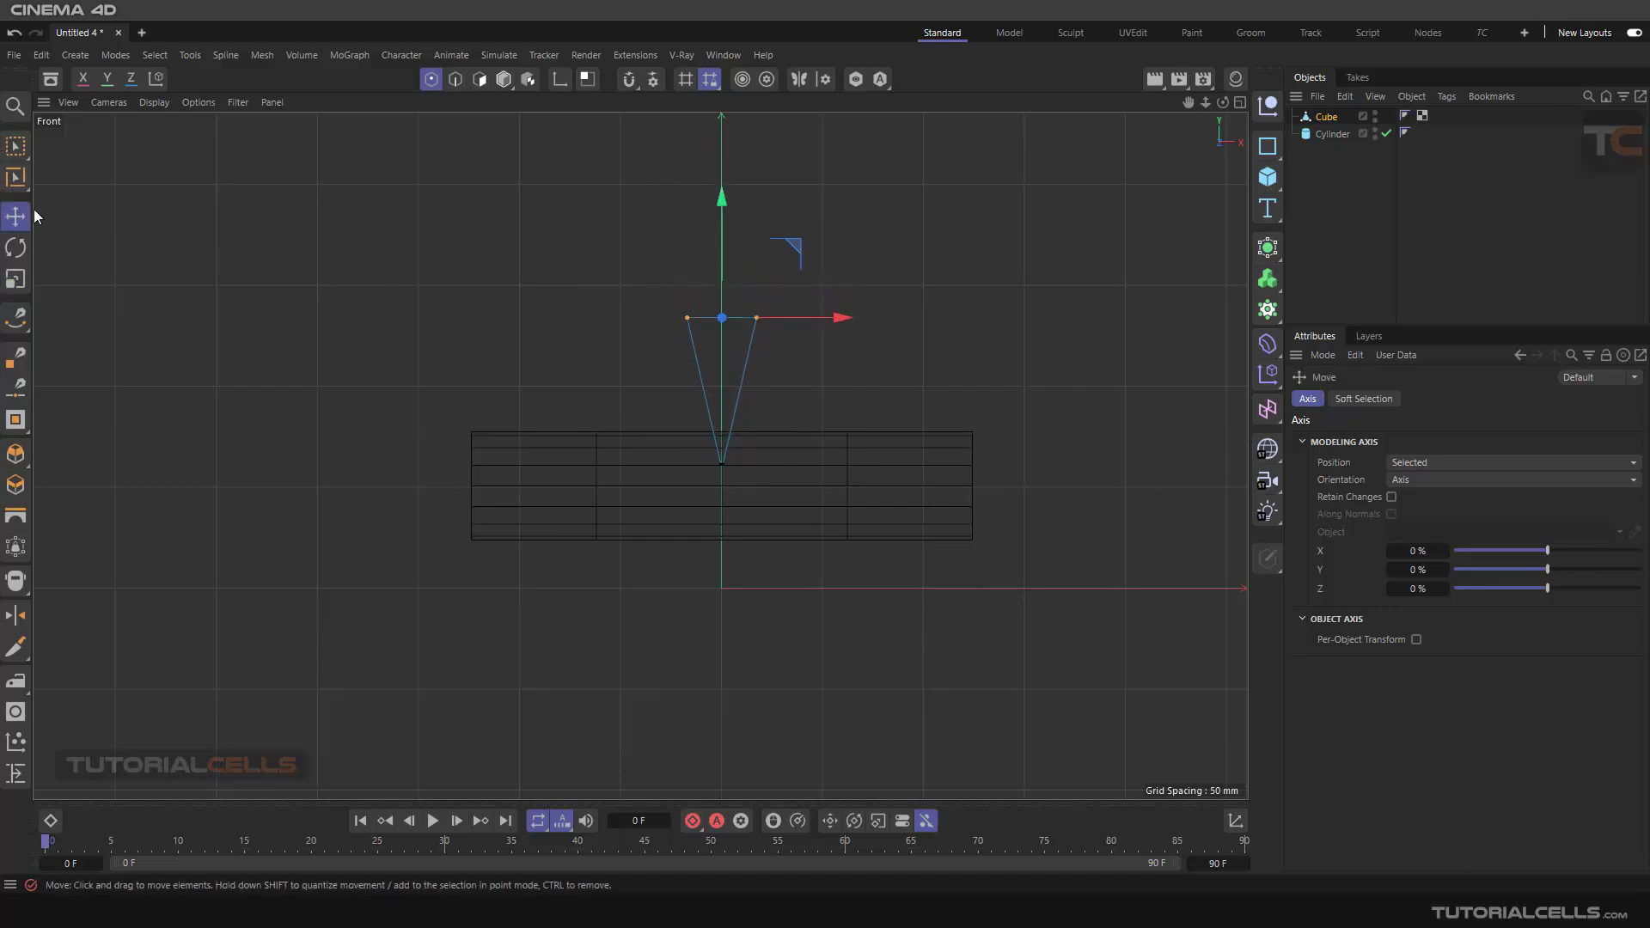
- Raise the wedge just above the cylinder and keyframe its drop down to the cylinder's underside from frame 0 to frame 30
{"action": "left_click", "coordinate": [504, 78]}
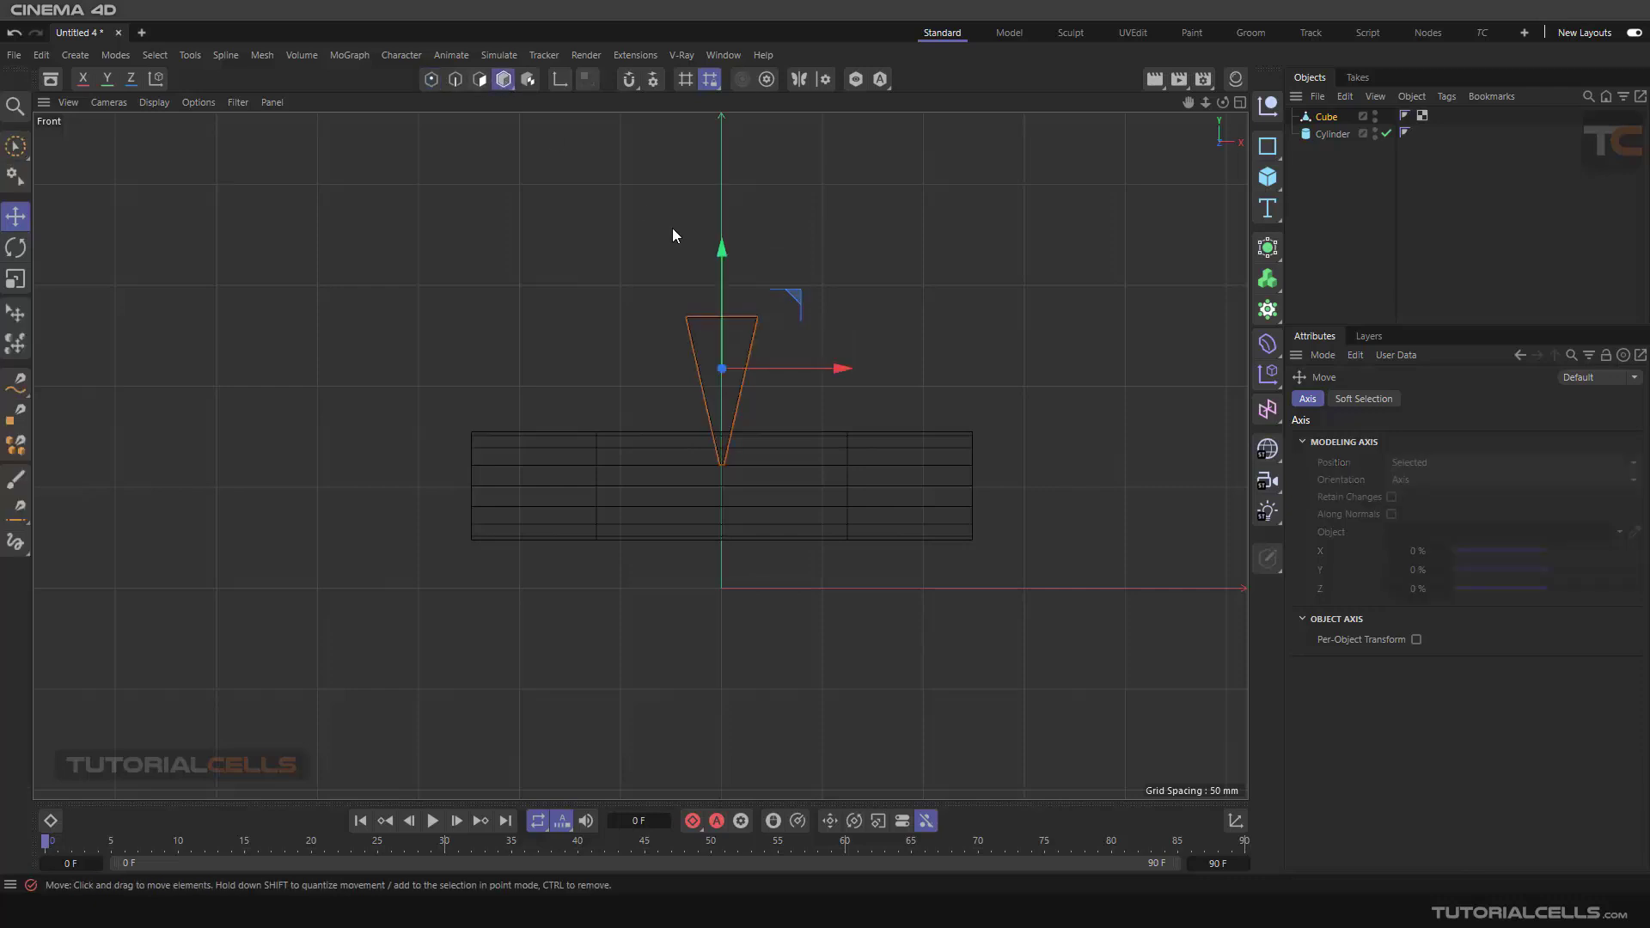
{"action": "left_click_drag", "start_coordinate": [719, 258], "coordinate": [736, 189]}
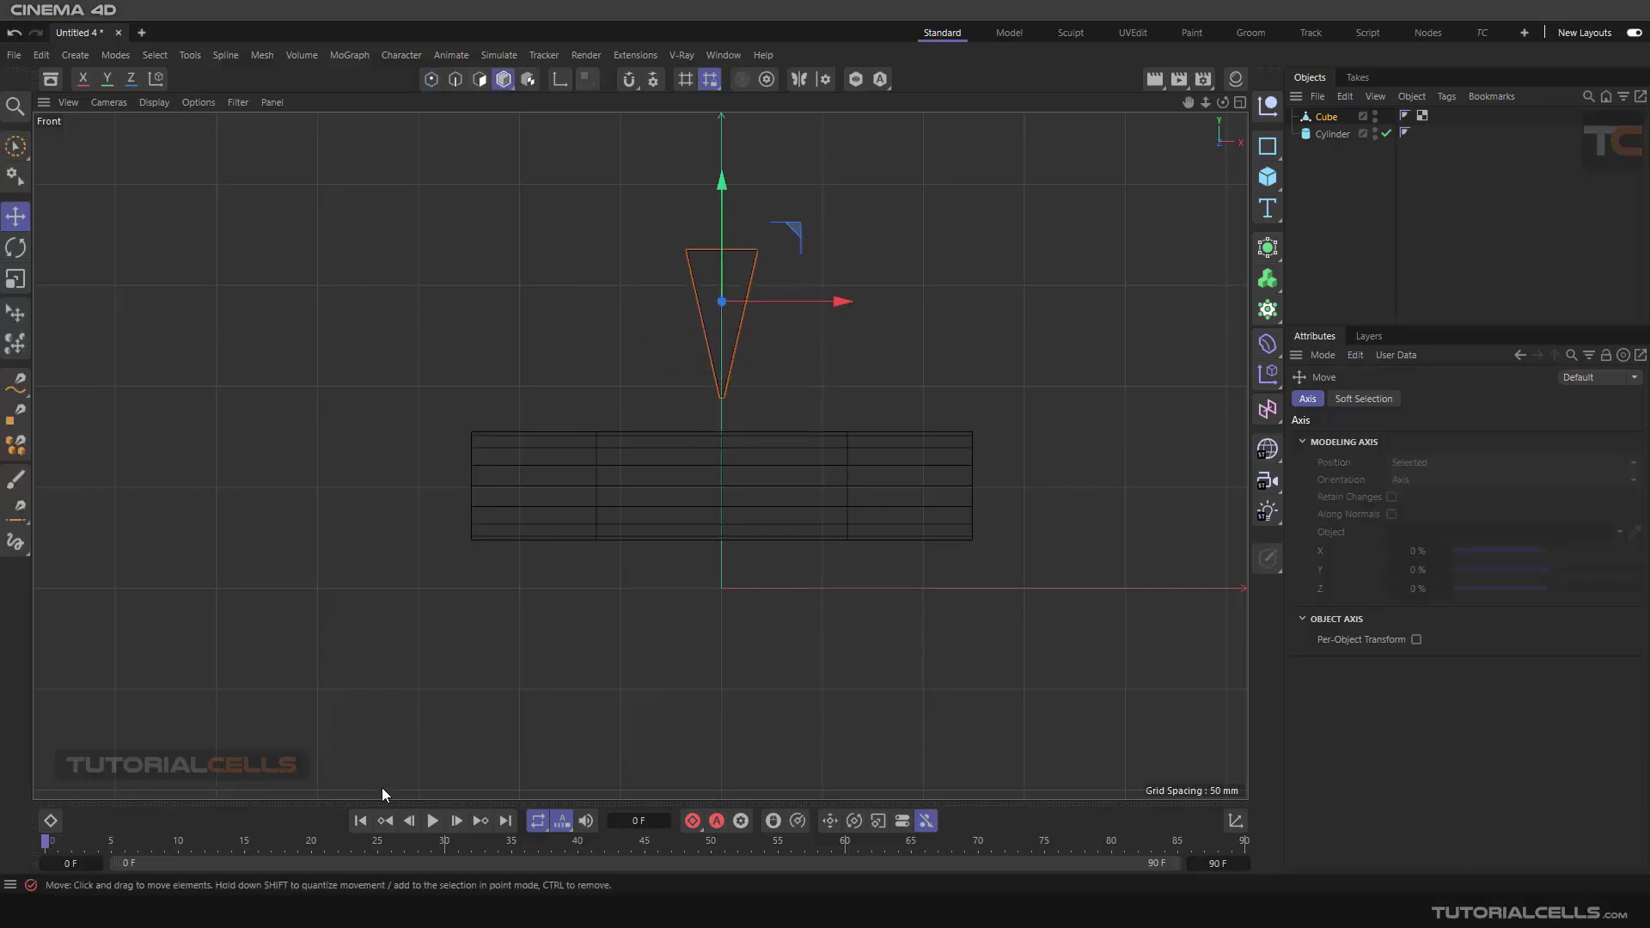
{"action": "left_click", "coordinate": [691, 821]}
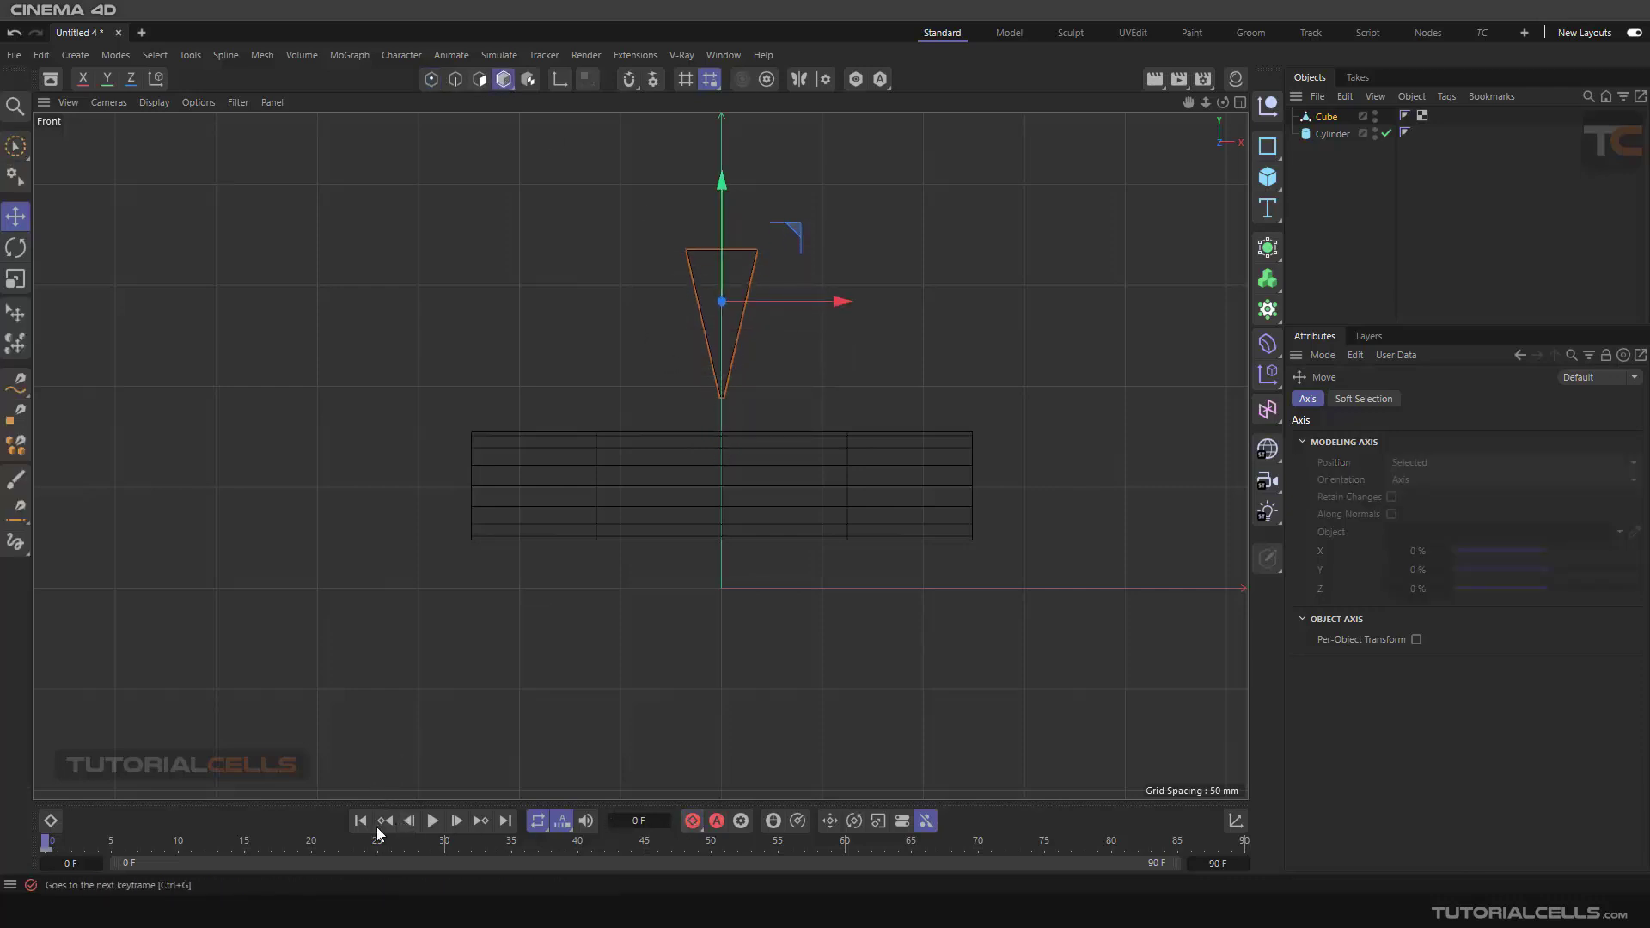
{"action": "left_click", "coordinate": [72, 841]}
{"action": "left_click", "coordinate": [443, 840]}
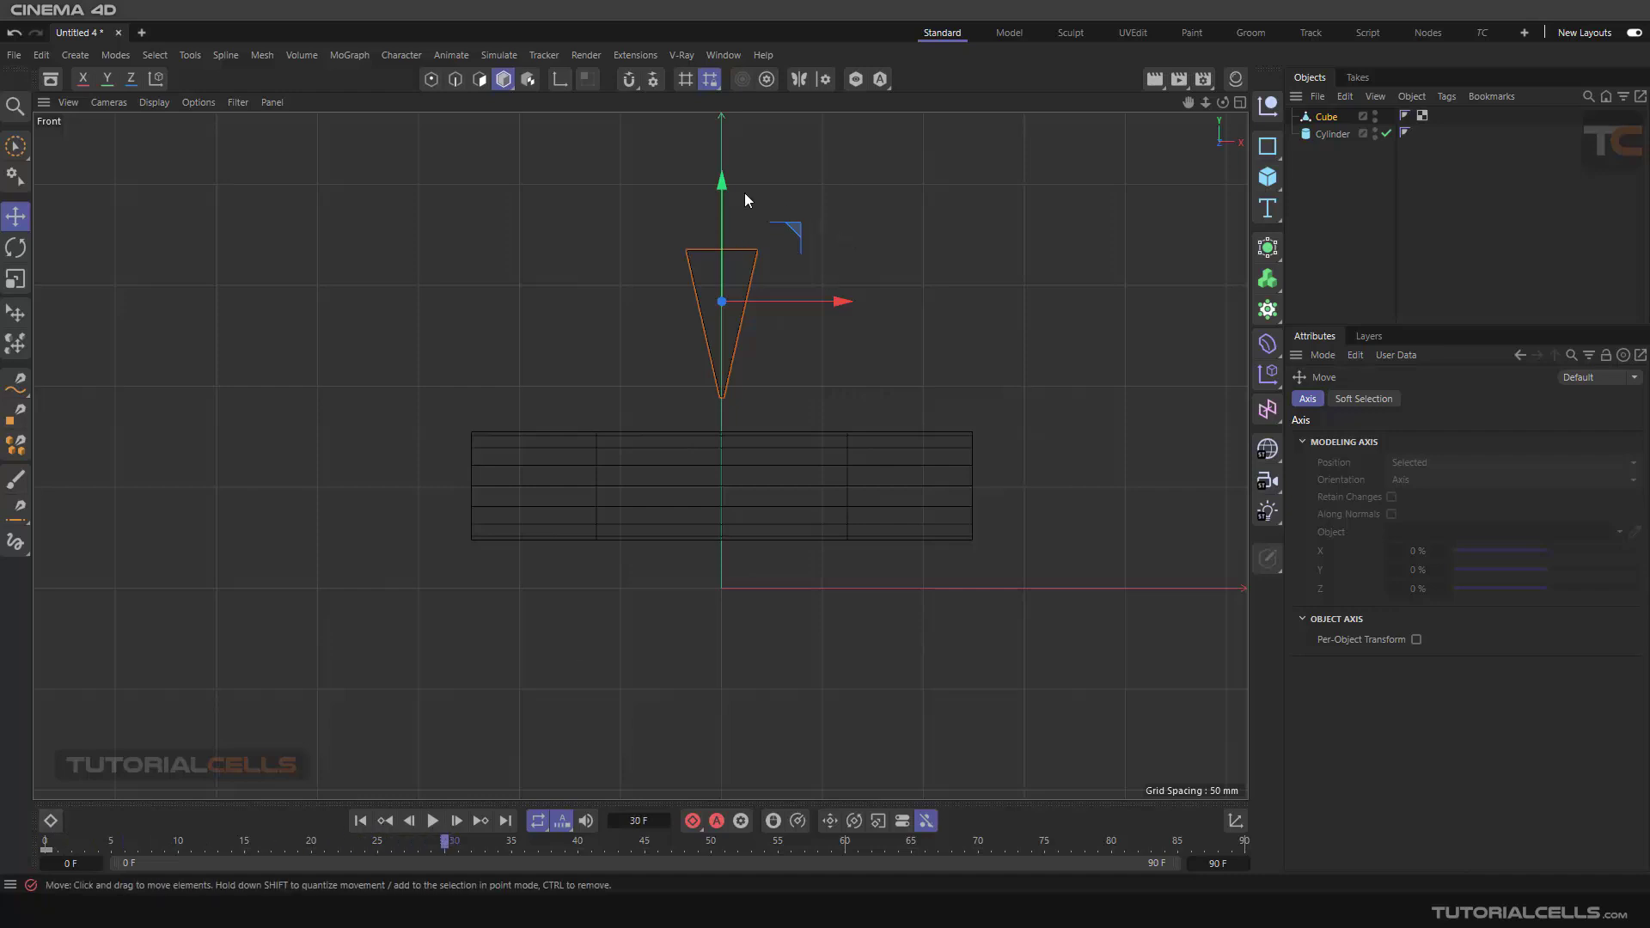
{"action": "left_click_drag", "start_coordinate": [722, 184], "coordinate": [722, 325]}
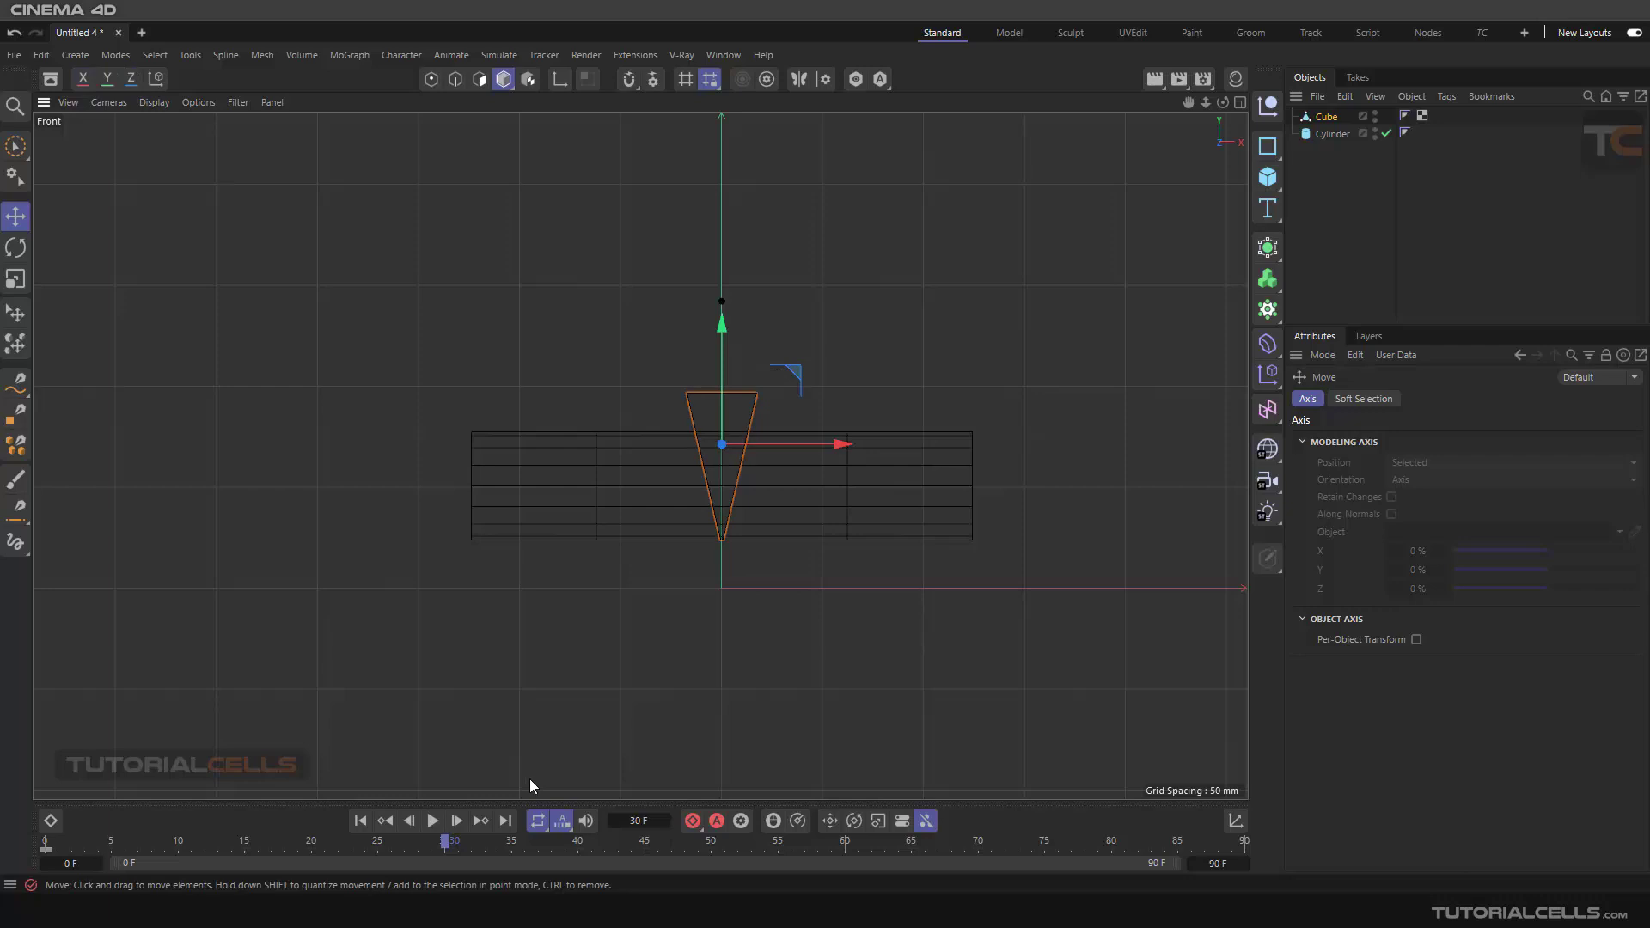
- Play the wedge's drop animation from the start
{"action": "left_click", "coordinate": [360, 821]}
{"action": "left_click", "coordinate": [432, 820]}
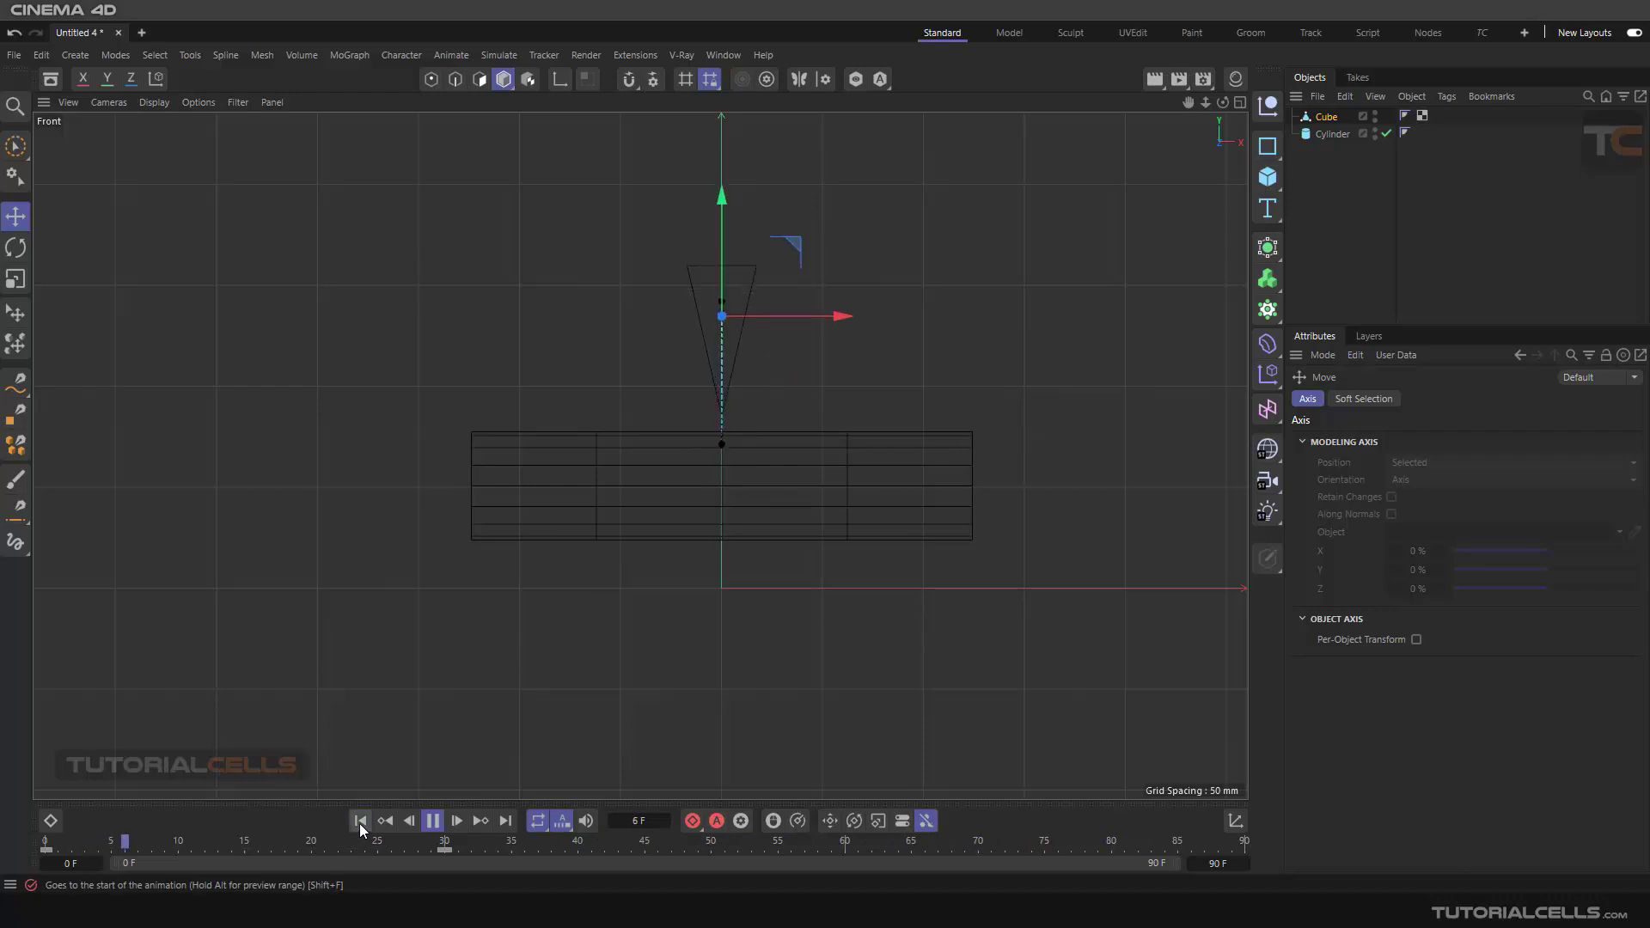
{"action": "left_click", "coordinate": [436, 821]}
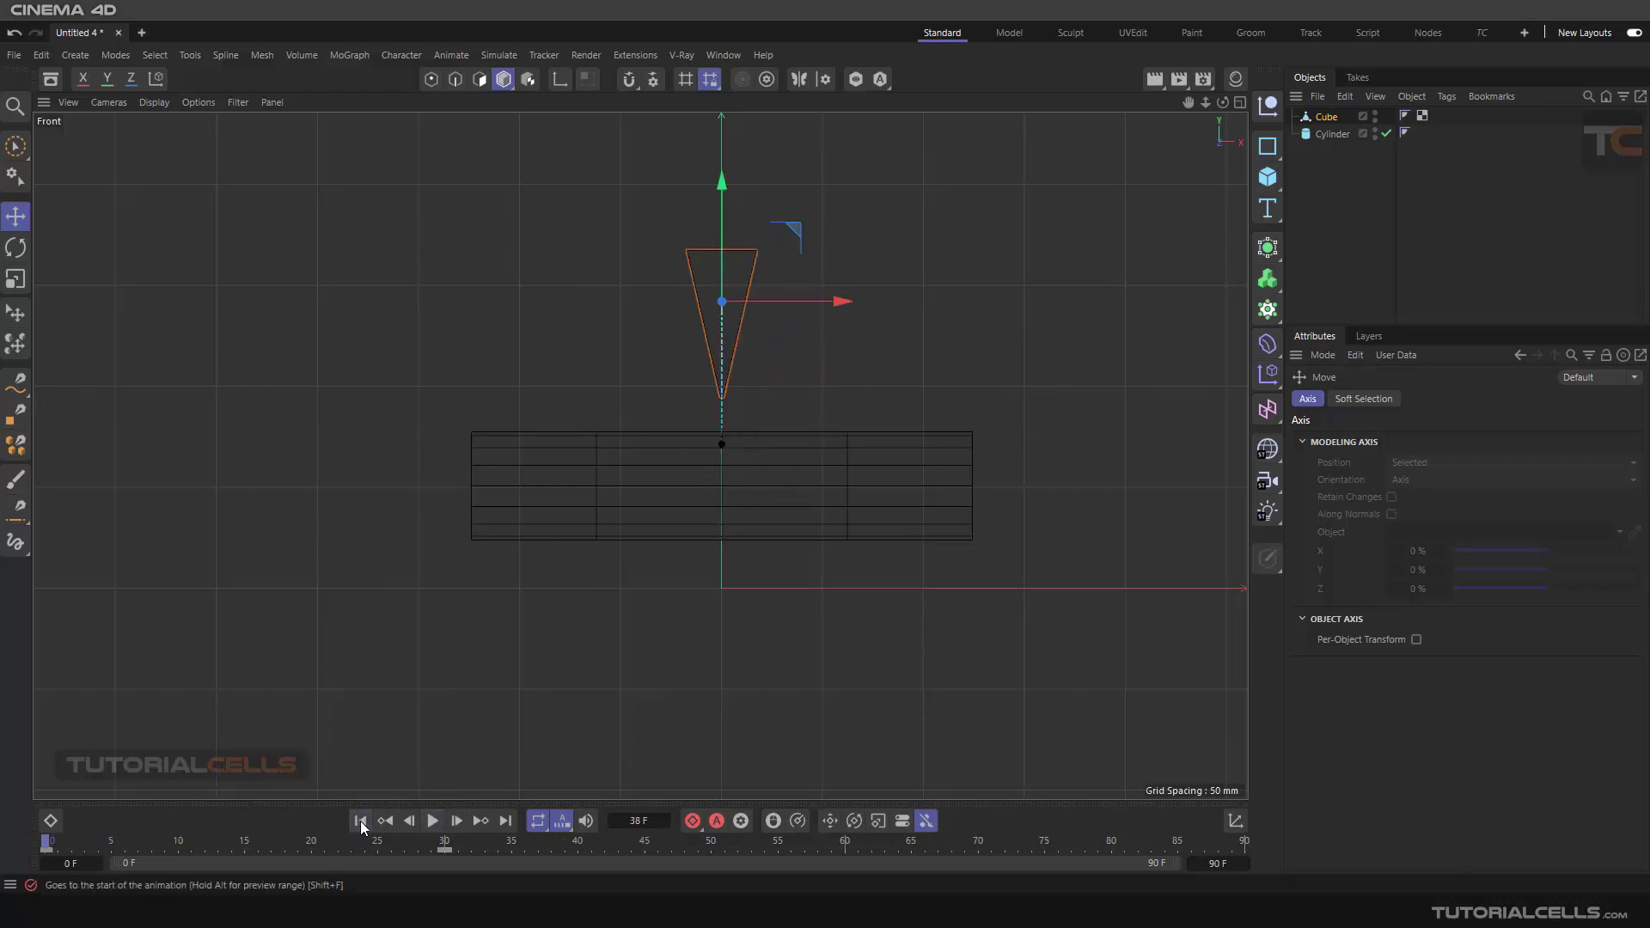
- Return to frame 0 and scale the wedge down along Z in the perspective view, to about half its depth
{"action": "middle_click", "coordinate": [616, 600]}
{"action": "middle_click", "coordinate": [428, 330]}
{"action": "key", "text": "shift+f"}
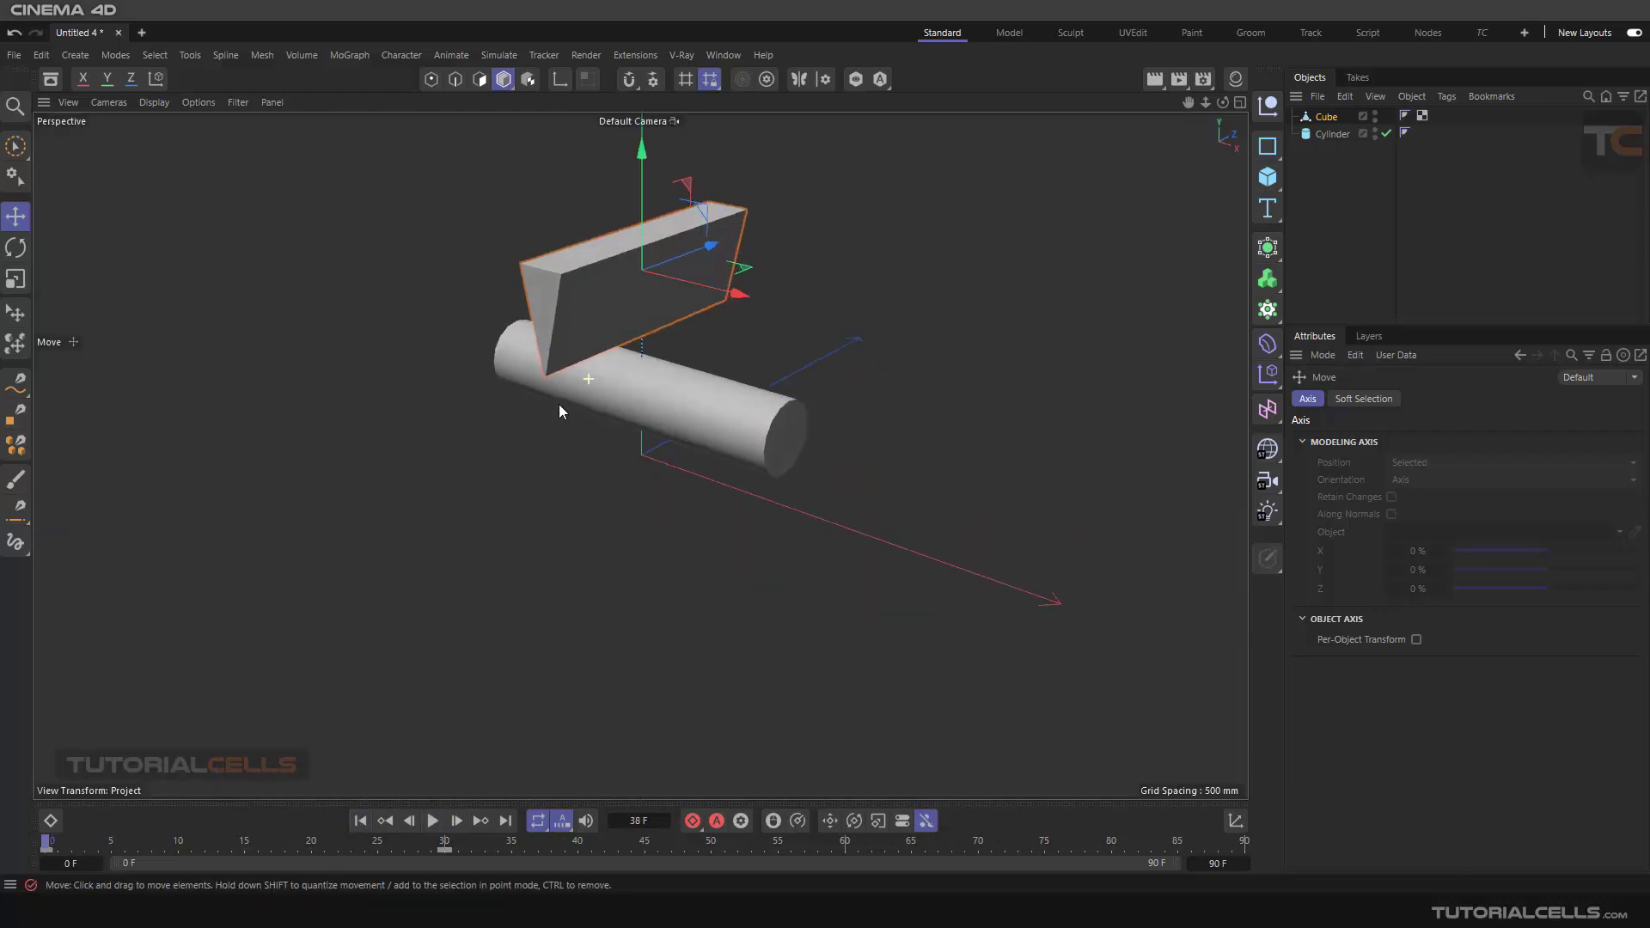
{"action": "left_click", "coordinate": [15, 279]}
{"action": "mouse_move", "coordinate": [737, 249]}
{"action": "left_mouse_down"}
{"action": "mouse_move", "coordinate": [666, 256]}
{"action": "mouse_move", "coordinate": [615, 309]}
{"action": "mouse_move", "coordinate": [442, 310]}
{"action": "mouse_move", "coordinate": [680, 317]}
{"action": "left_mouse_up"}
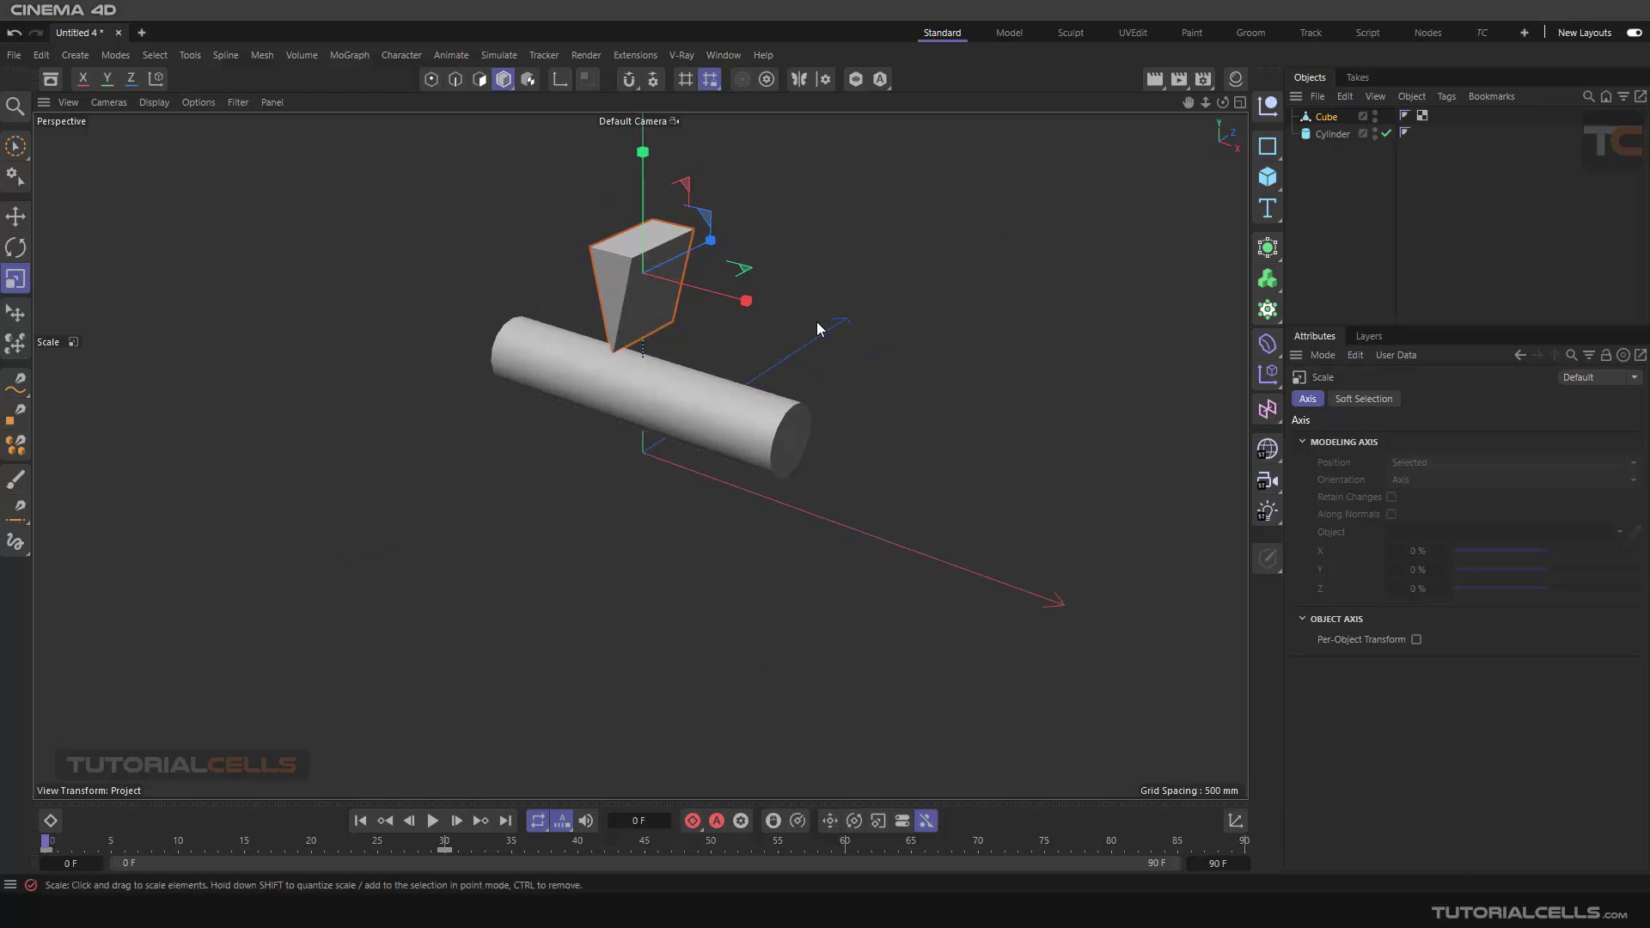
- Rename the cylinder as full
{"action": "left_click", "coordinate": [1330, 134]}
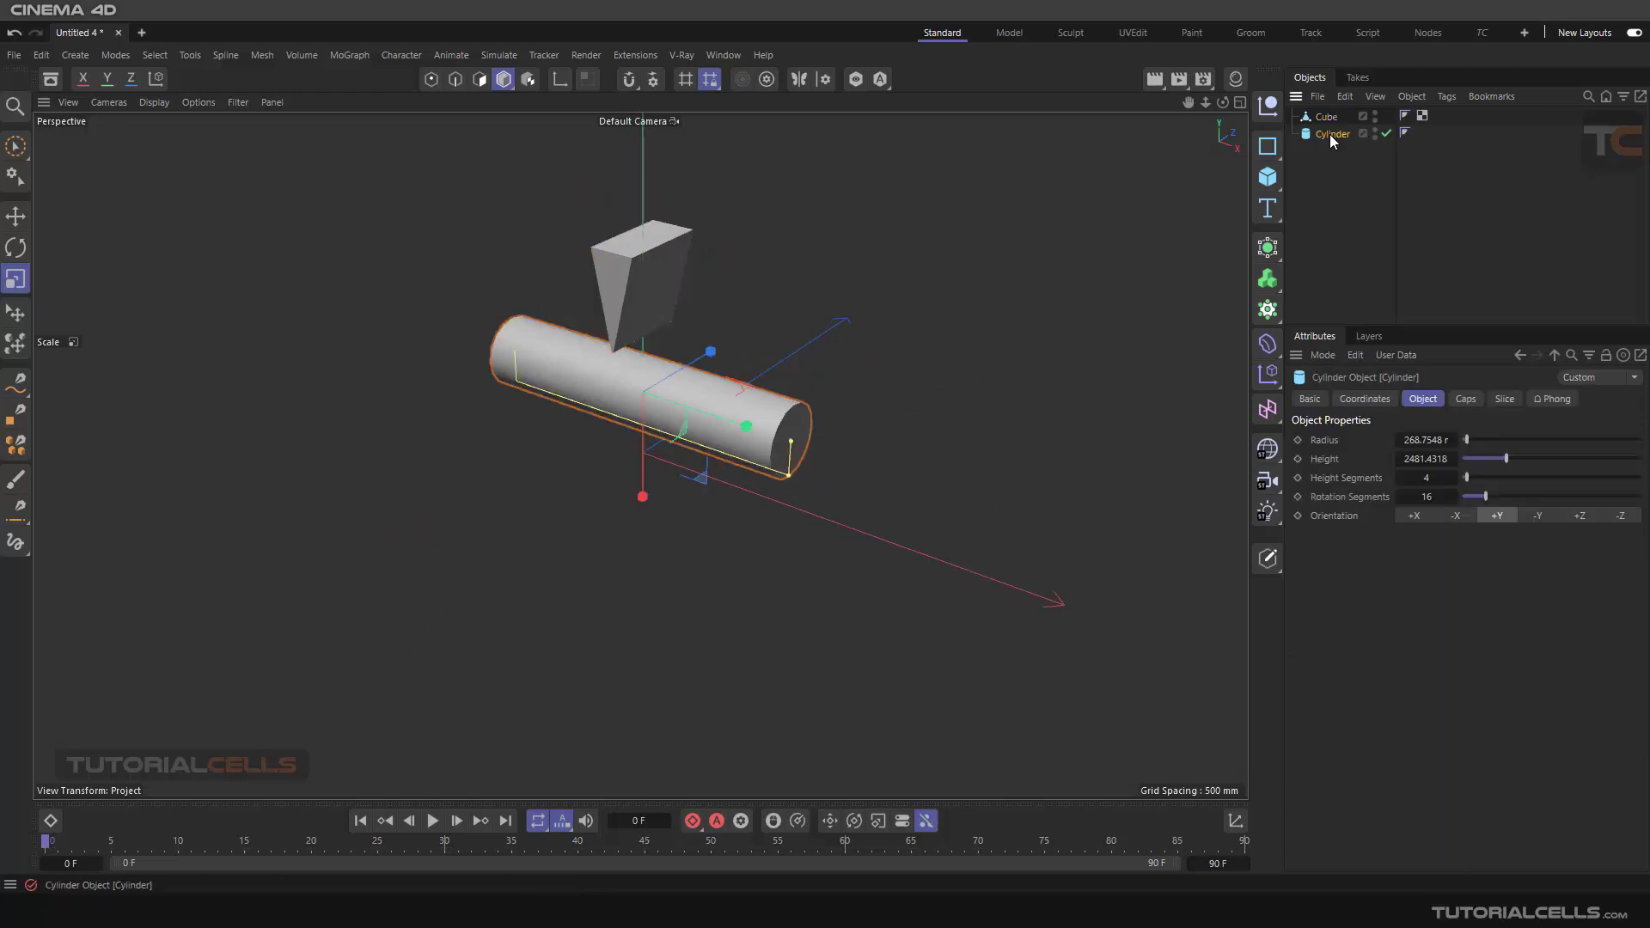
{"action": "double_click", "coordinate": [1329, 134]}
{"action": "type", "text": "ب"}
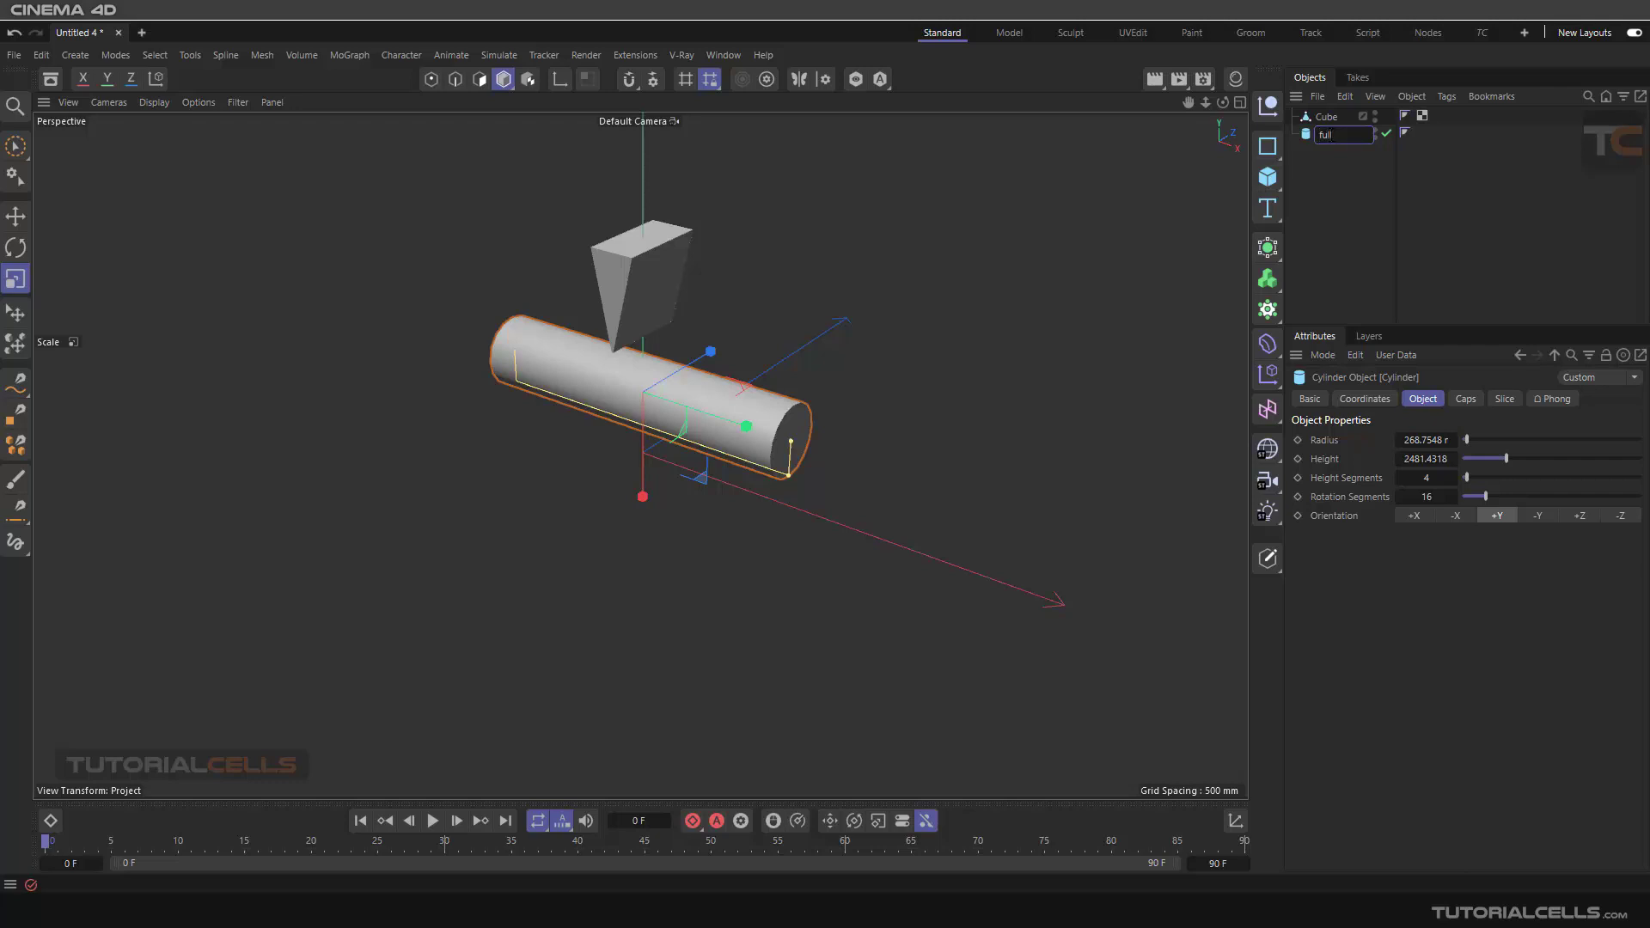
{"action": "left_click", "coordinate": [1323, 163]}
- Duplicate the full cylinder and name the copy split
{"action": "left_click", "coordinate": [1327, 138]}
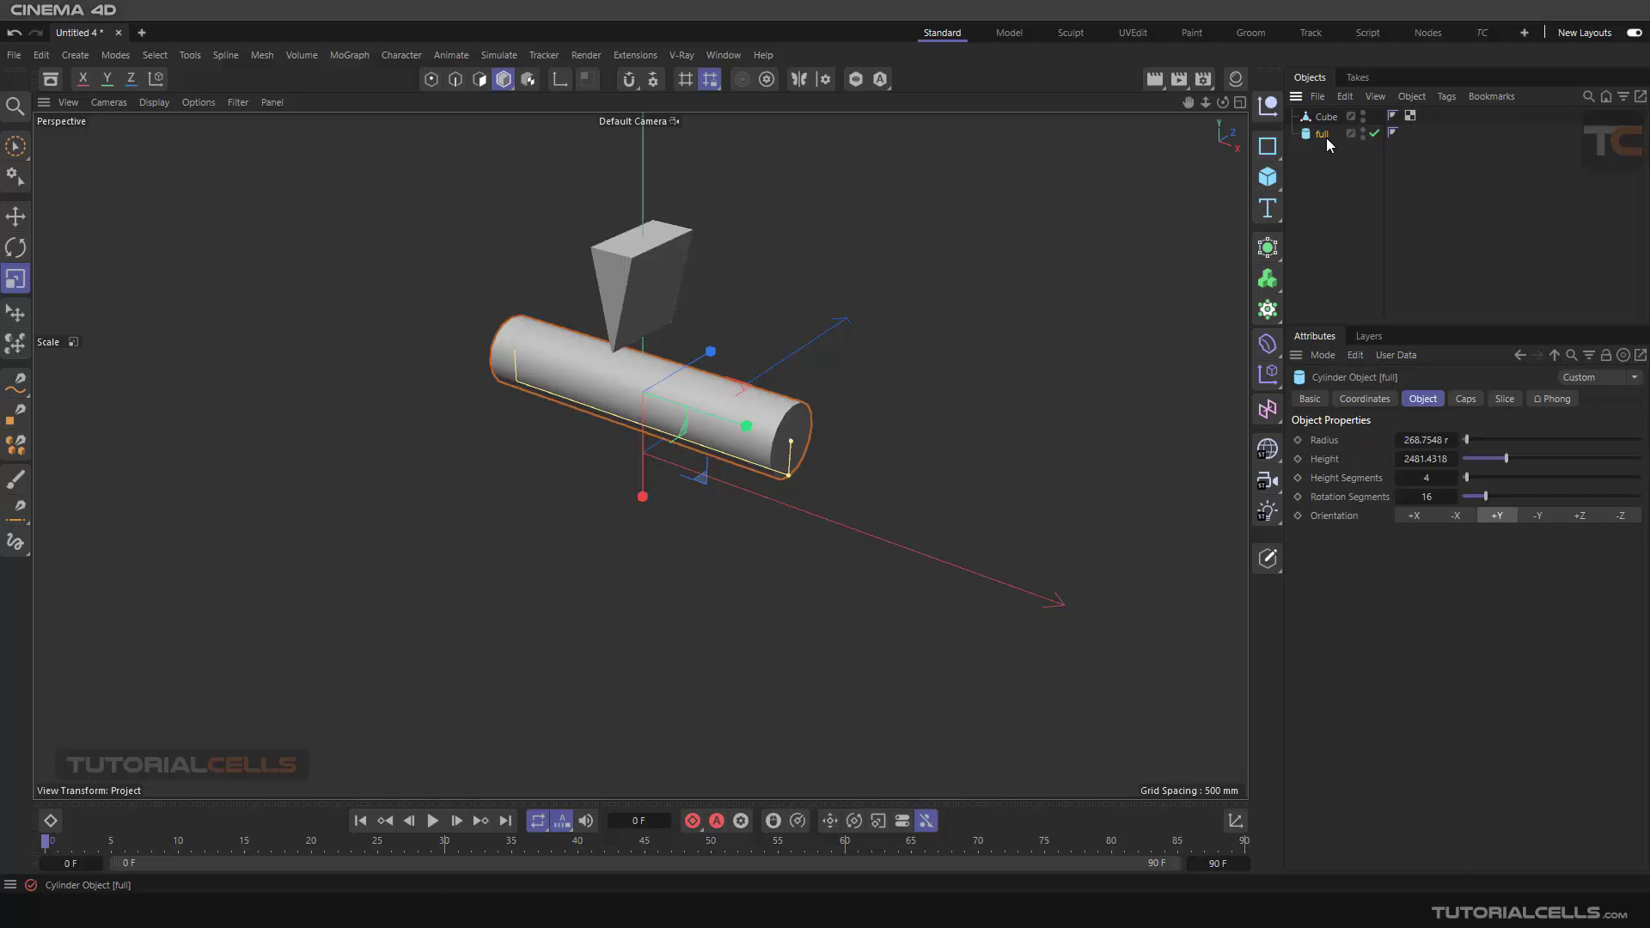
{"action": "left_click_drag", "start_coordinate": [1325, 139], "coordinate": [1330, 160], "text": "ctrl"}
{"action": "double_click", "coordinate": [1329, 153]}
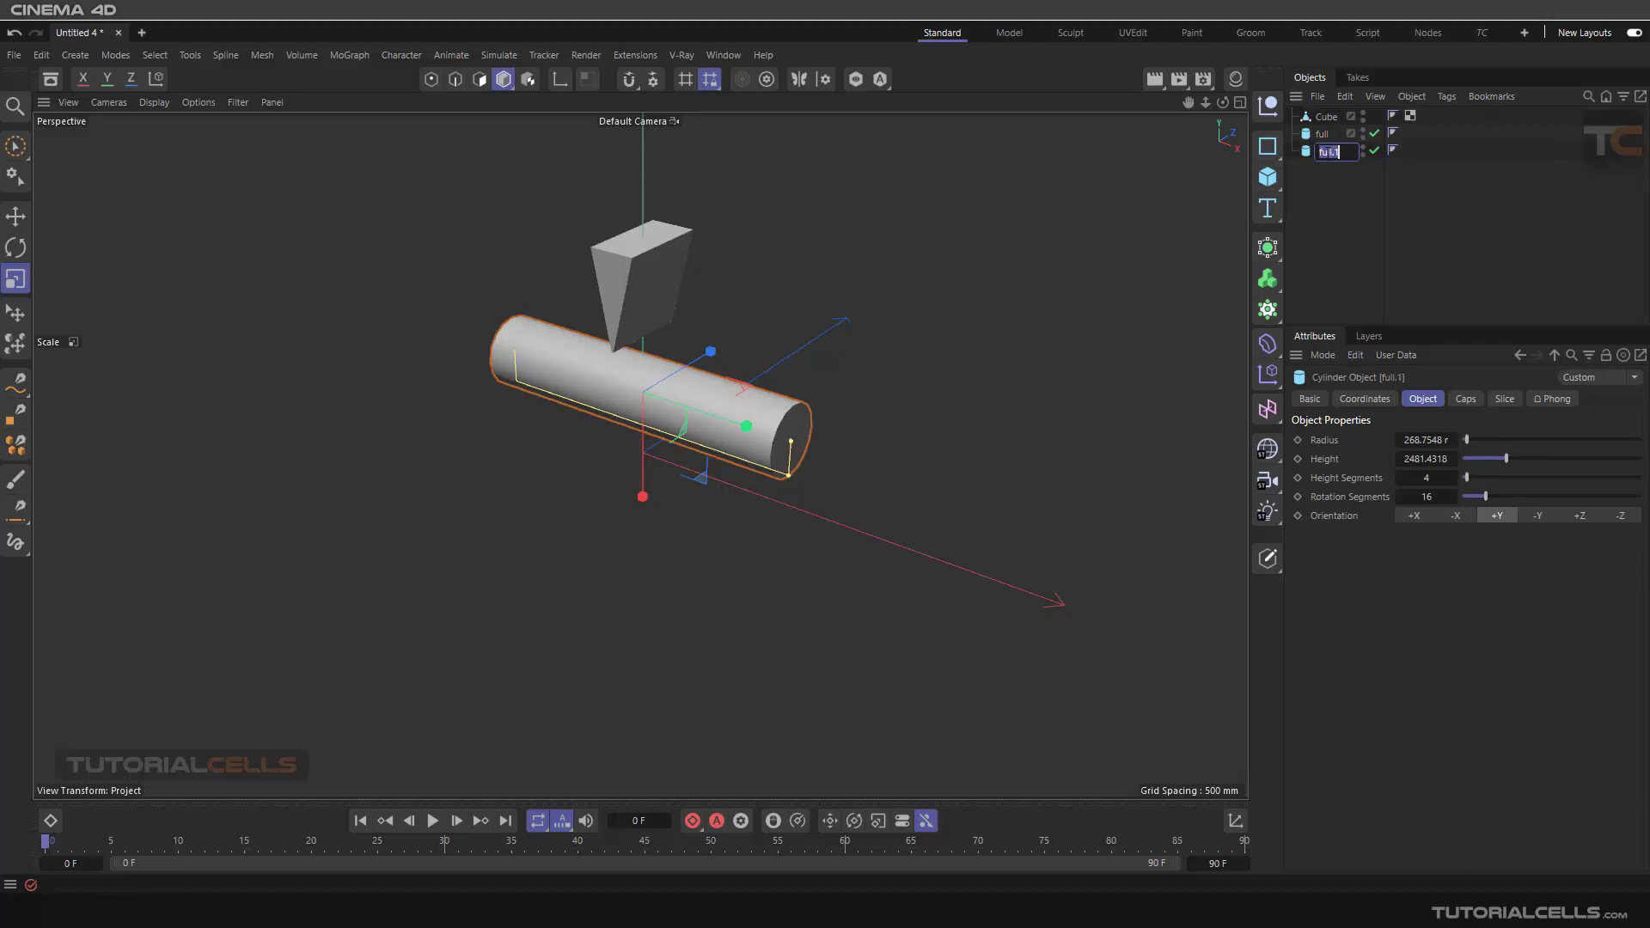
{"action": "type", "text": "split"}
{"action": "left_click", "coordinate": [1329, 190]}
{"action": "left_click", "coordinate": [1324, 151]}
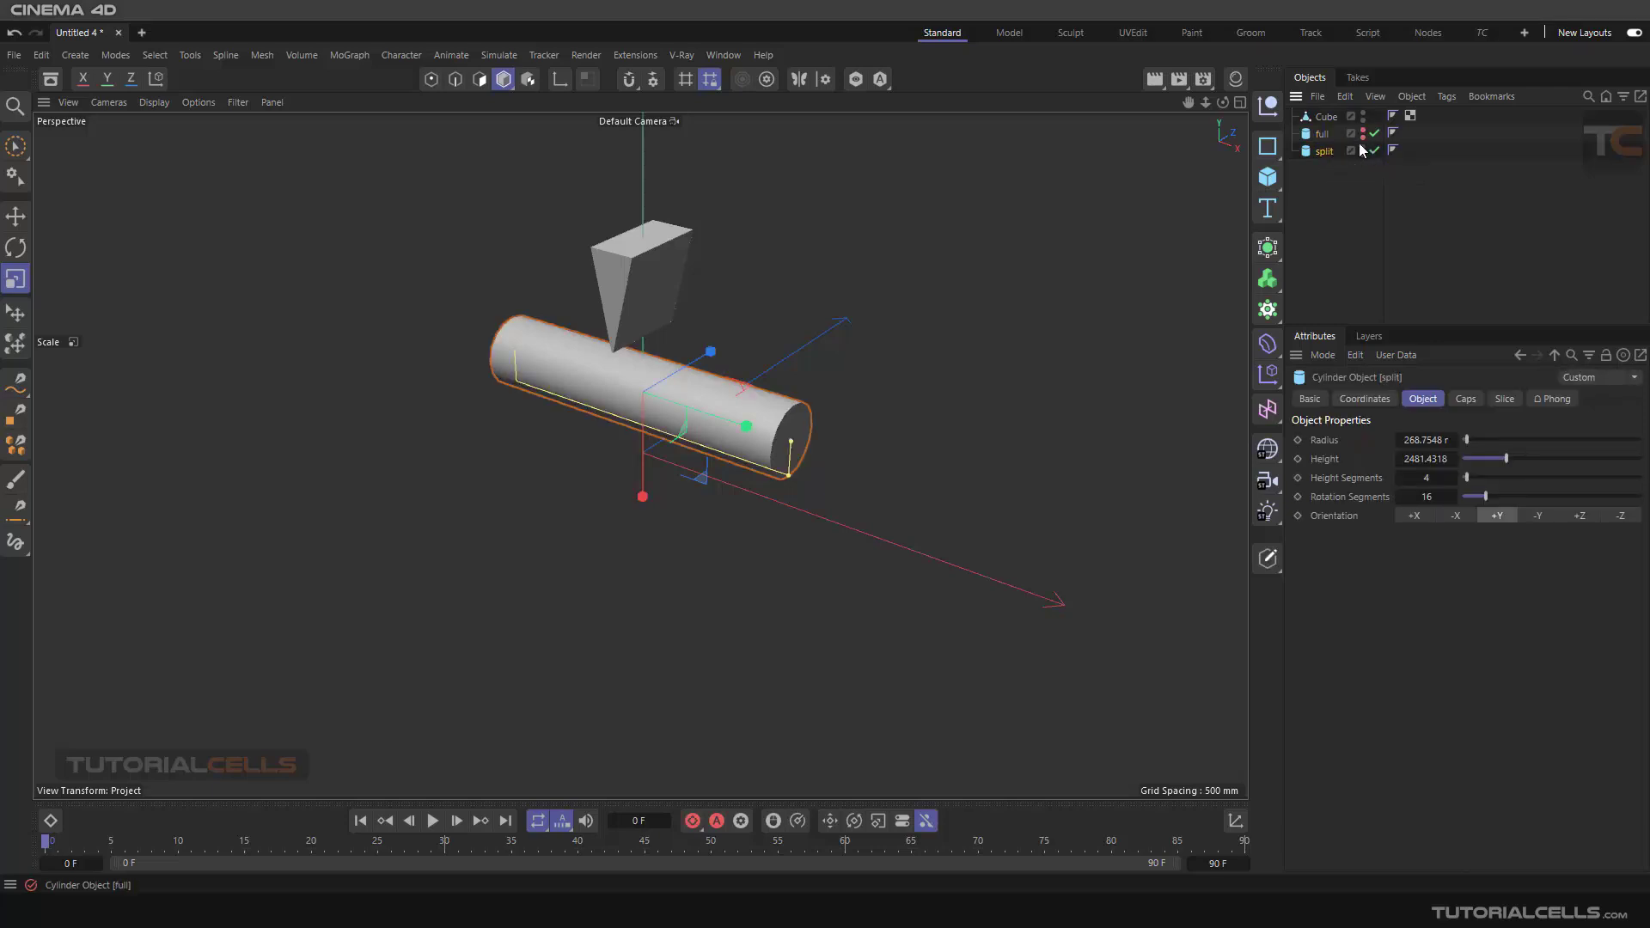
- Duplicate the wedge and place the copy below the split cylinder in the object list
{"action": "left_click_drag", "start_coordinate": [630, 436], "coordinate": [652, 409], "text": "alt"}
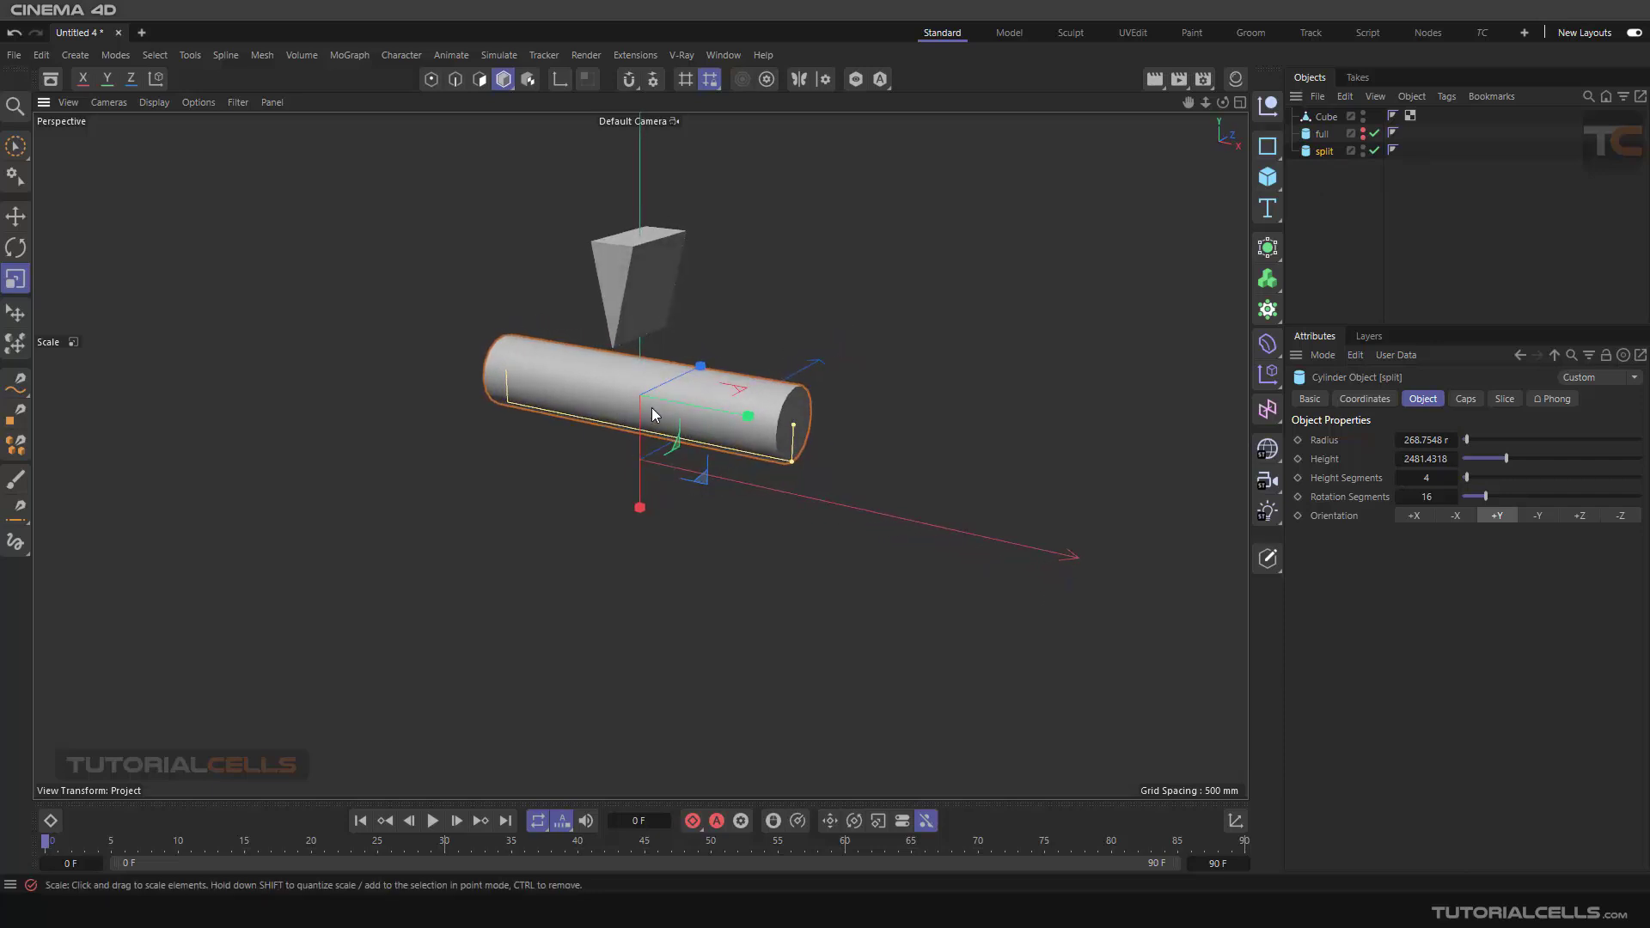
{"action": "left_click", "coordinate": [1324, 118]}
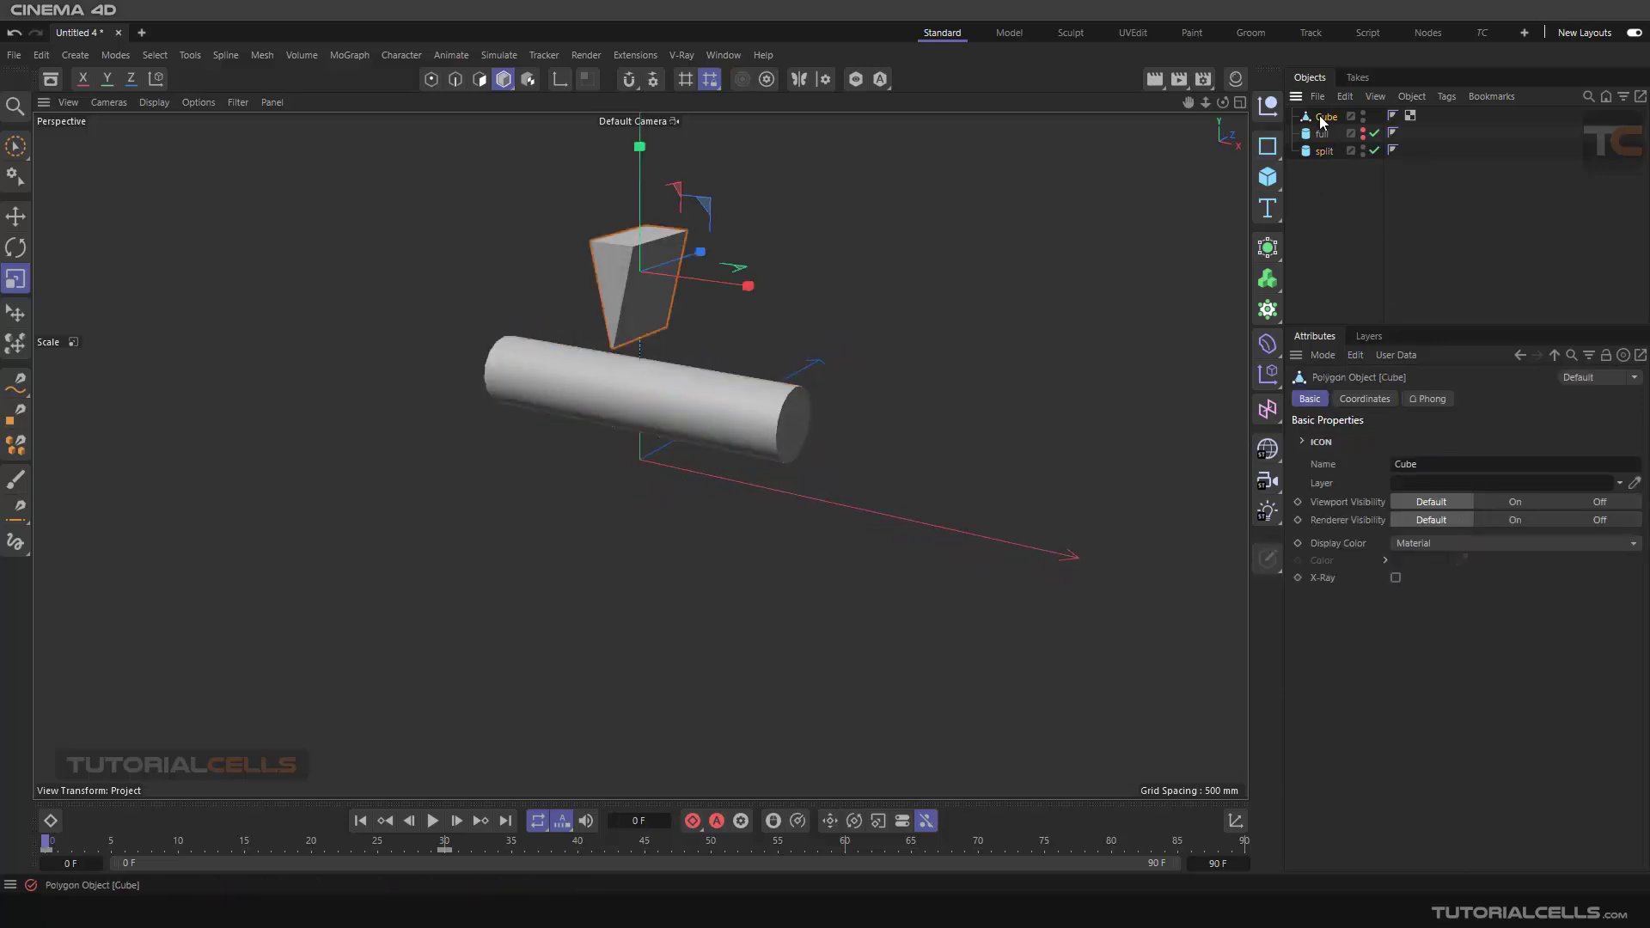
{"action": "left_click_drag", "start_coordinate": [1320, 117], "coordinate": [1326, 162], "text": "ctrl"}
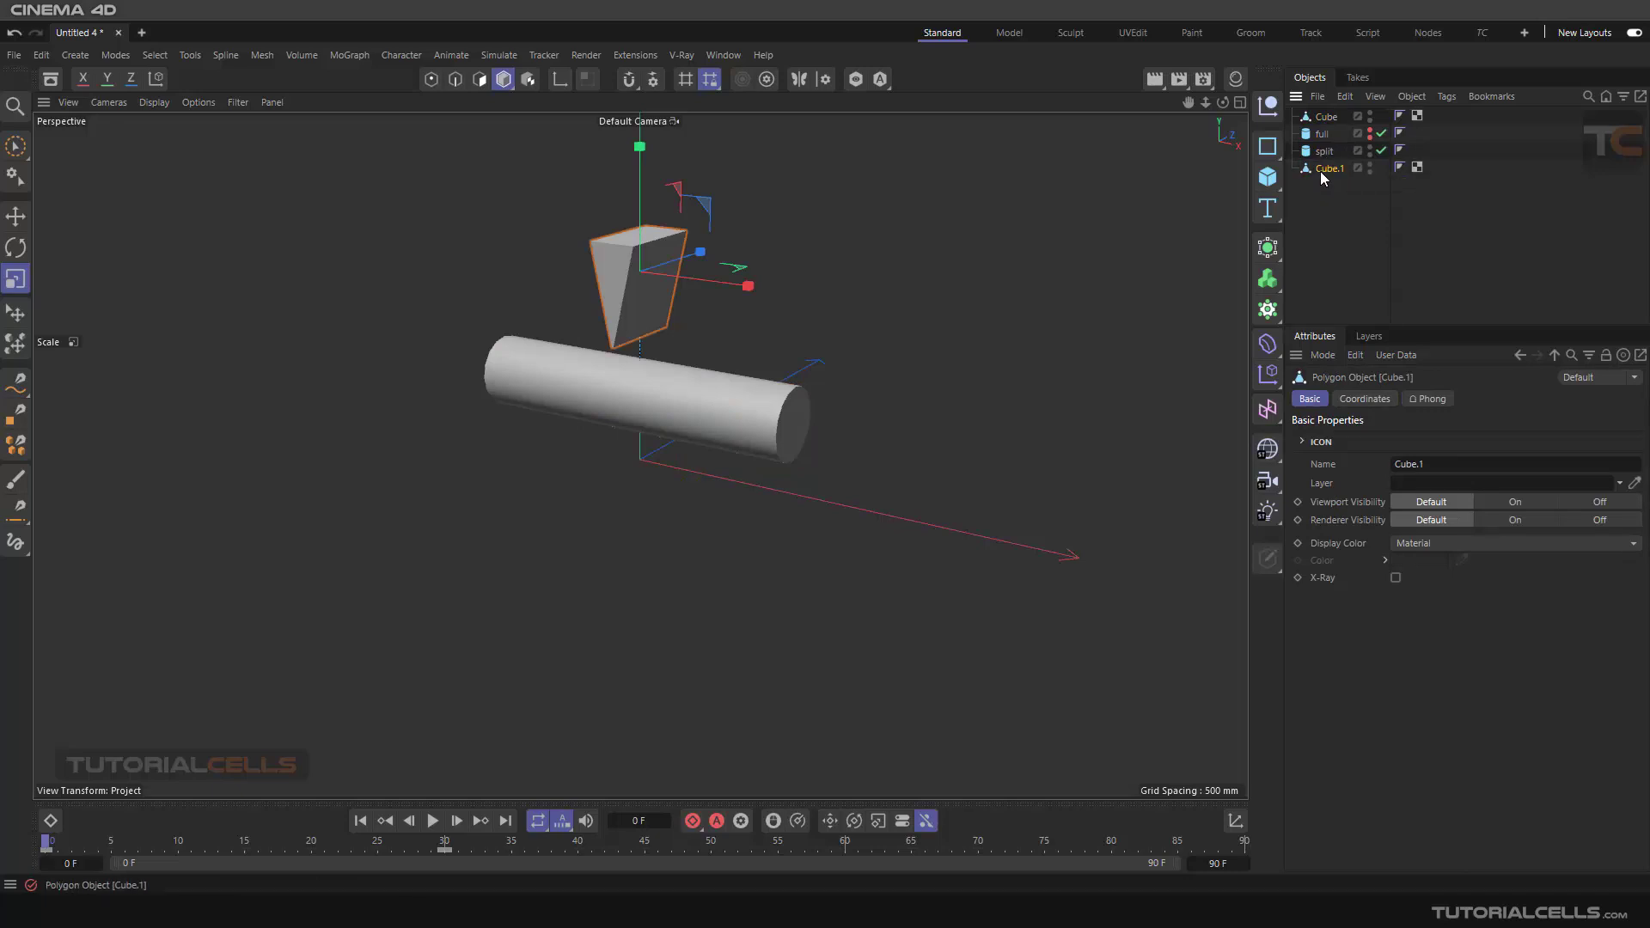
- Go to frame 35 and delete all animation keyframes of the duplicated wedge
{"action": "left_click_drag", "start_coordinate": [488, 842], "coordinate": [512, 842]}
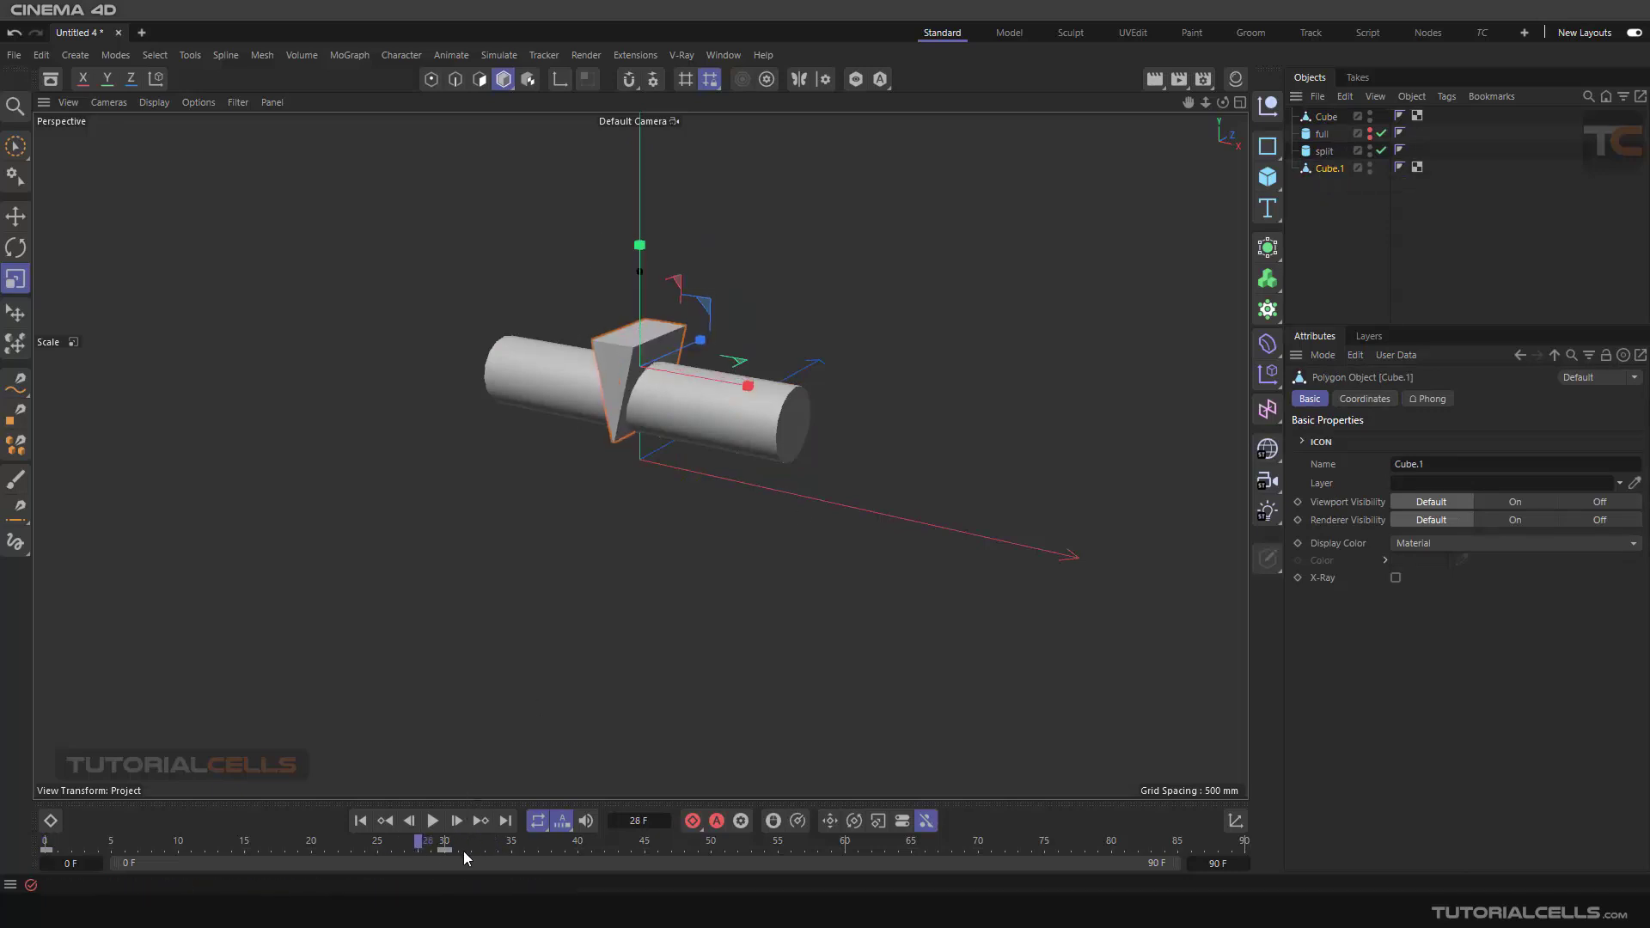
{"action": "left_click_drag", "start_coordinate": [365, 853], "coordinate": [45, 847]}
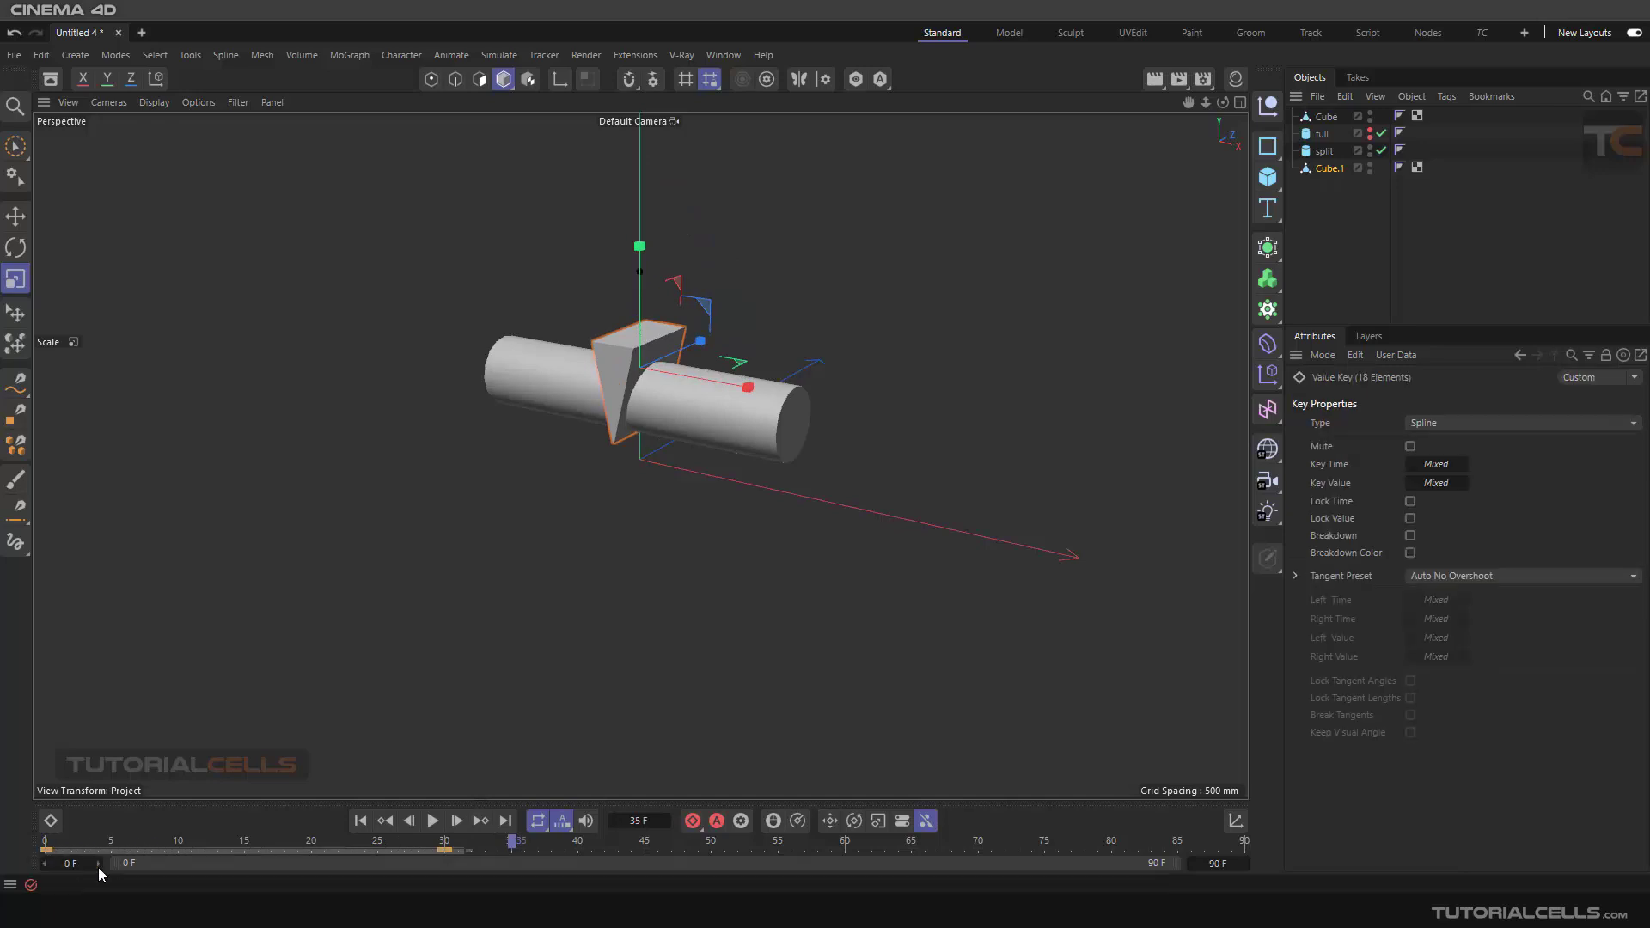
{"action": "key", "text": "Delete"}
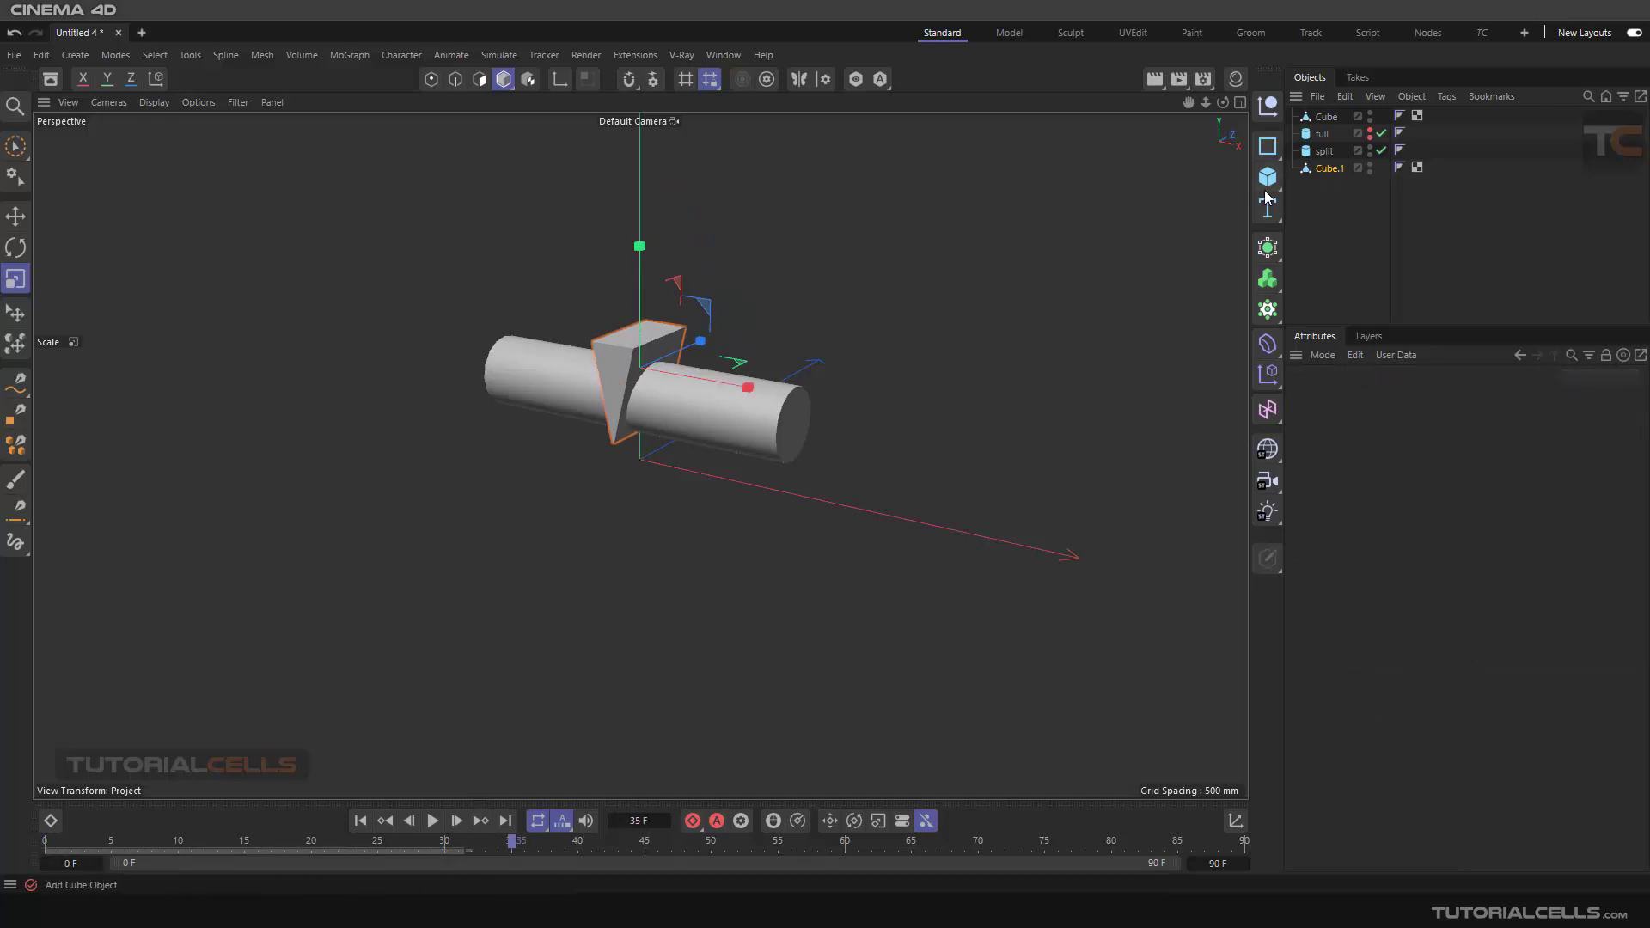
- Add a Boole generator to the scene
{"action": "left_click_drag", "start_coordinate": [801, 361], "coordinate": [815, 316], "text": "alt"}
{"action": "scroll", "coordinate": [633, 401], "scroll_direction": "up", "scroll_amount": 3}
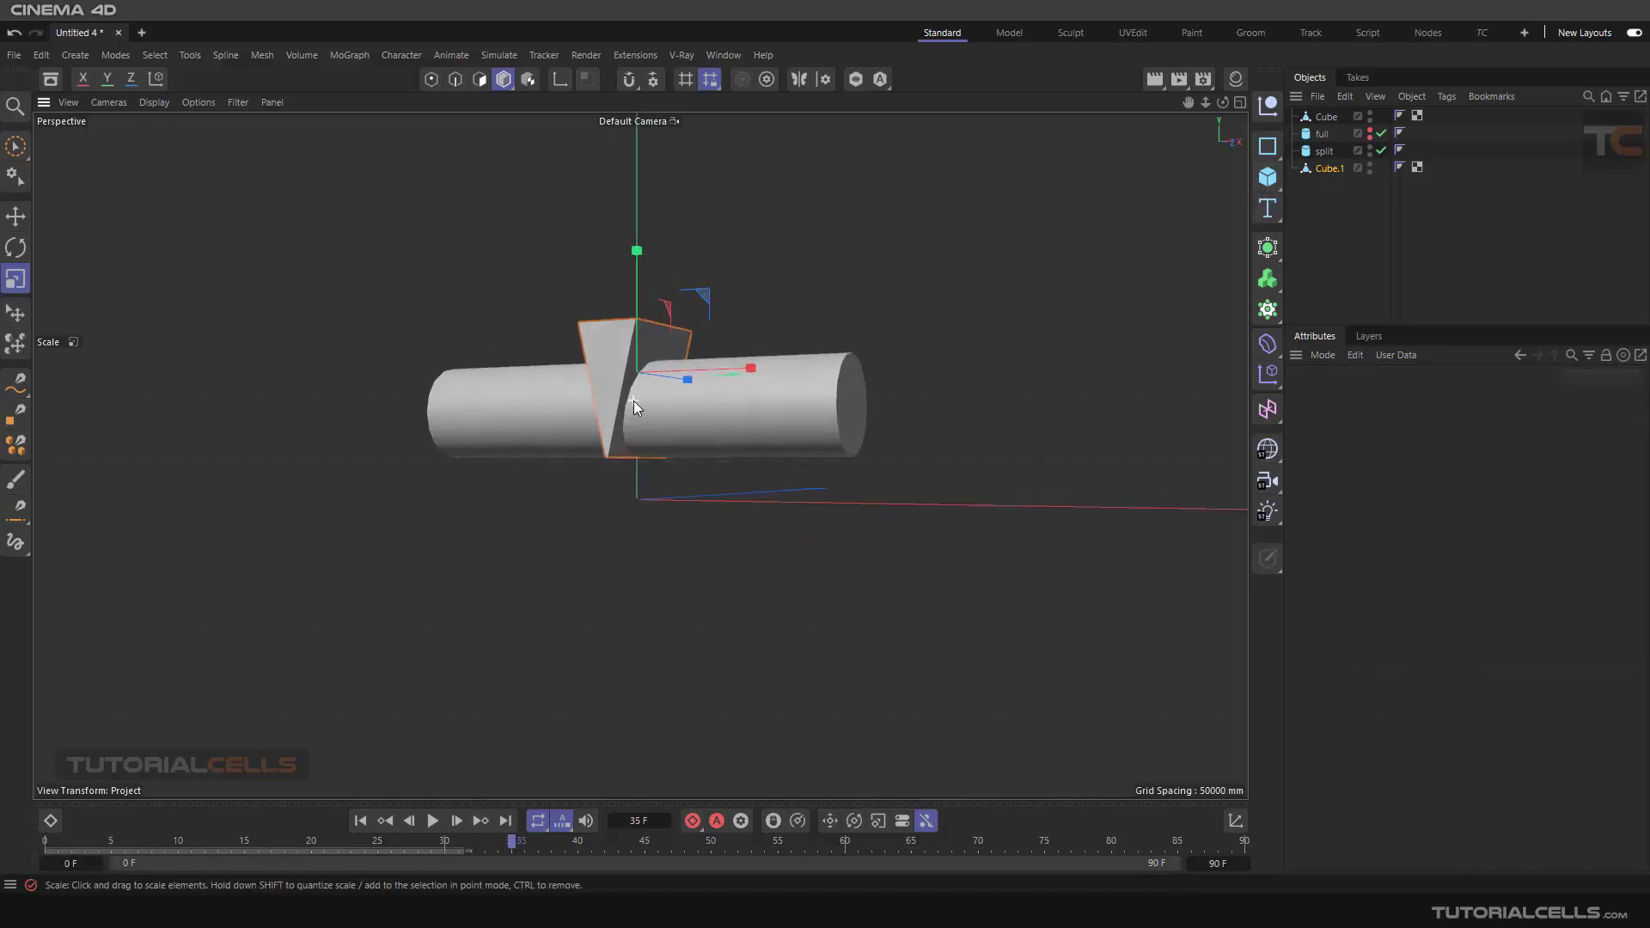
{"action": "left_click_drag", "start_coordinate": [650, 395], "coordinate": [748, 434], "text": "alt"}
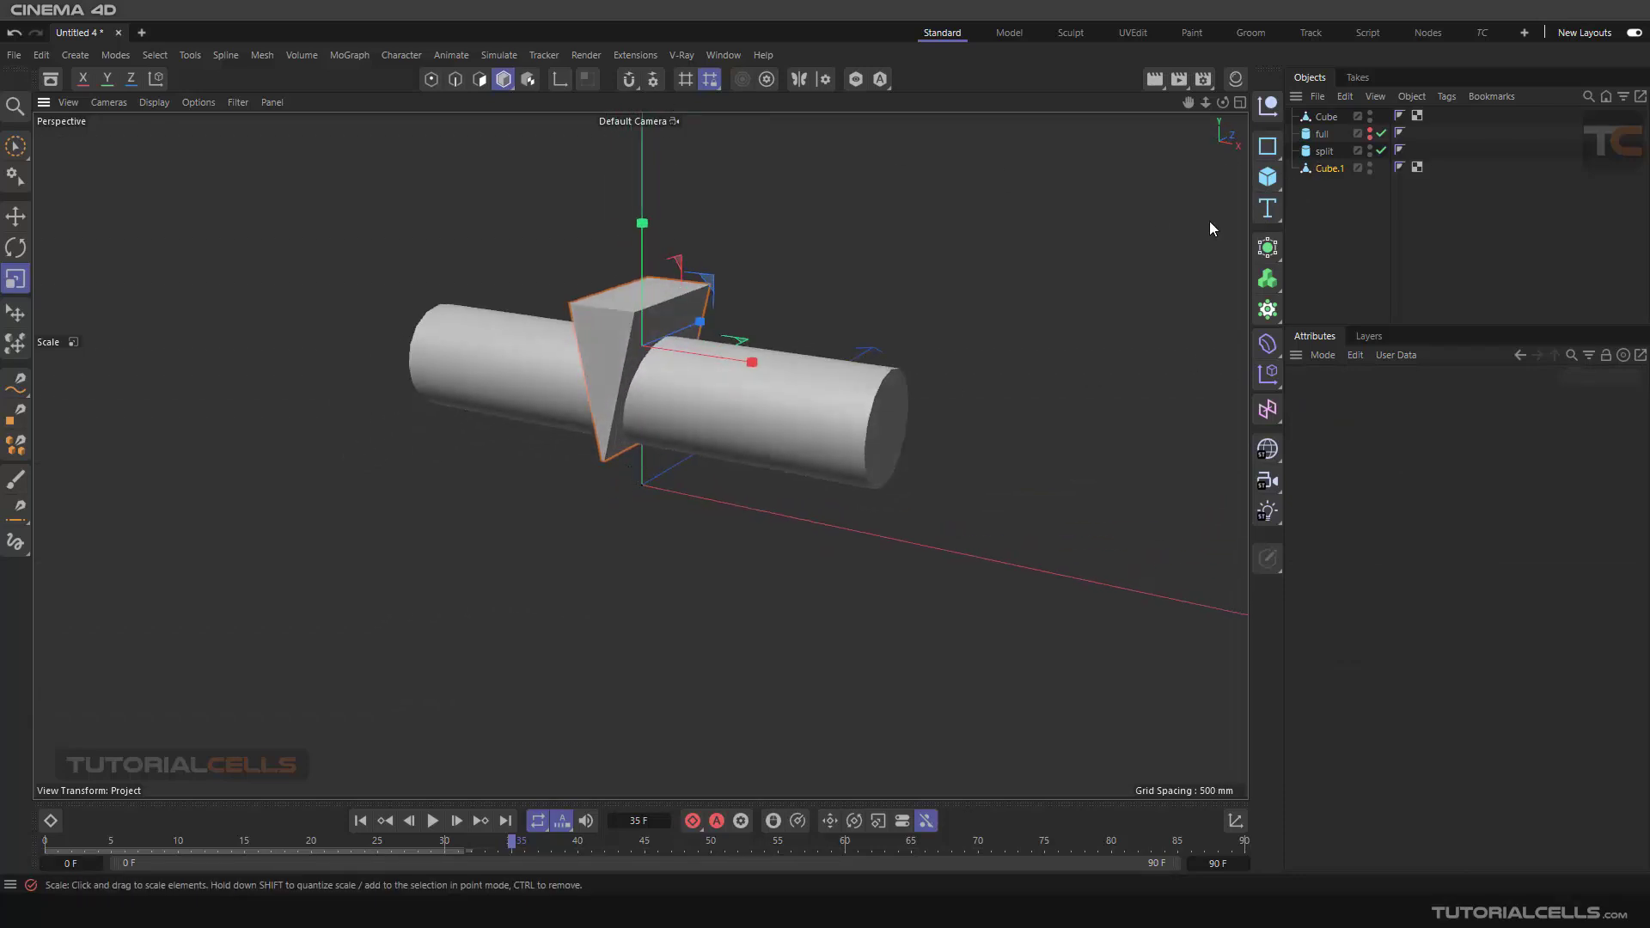
{"action": "left_click", "coordinate": [1267, 247]}
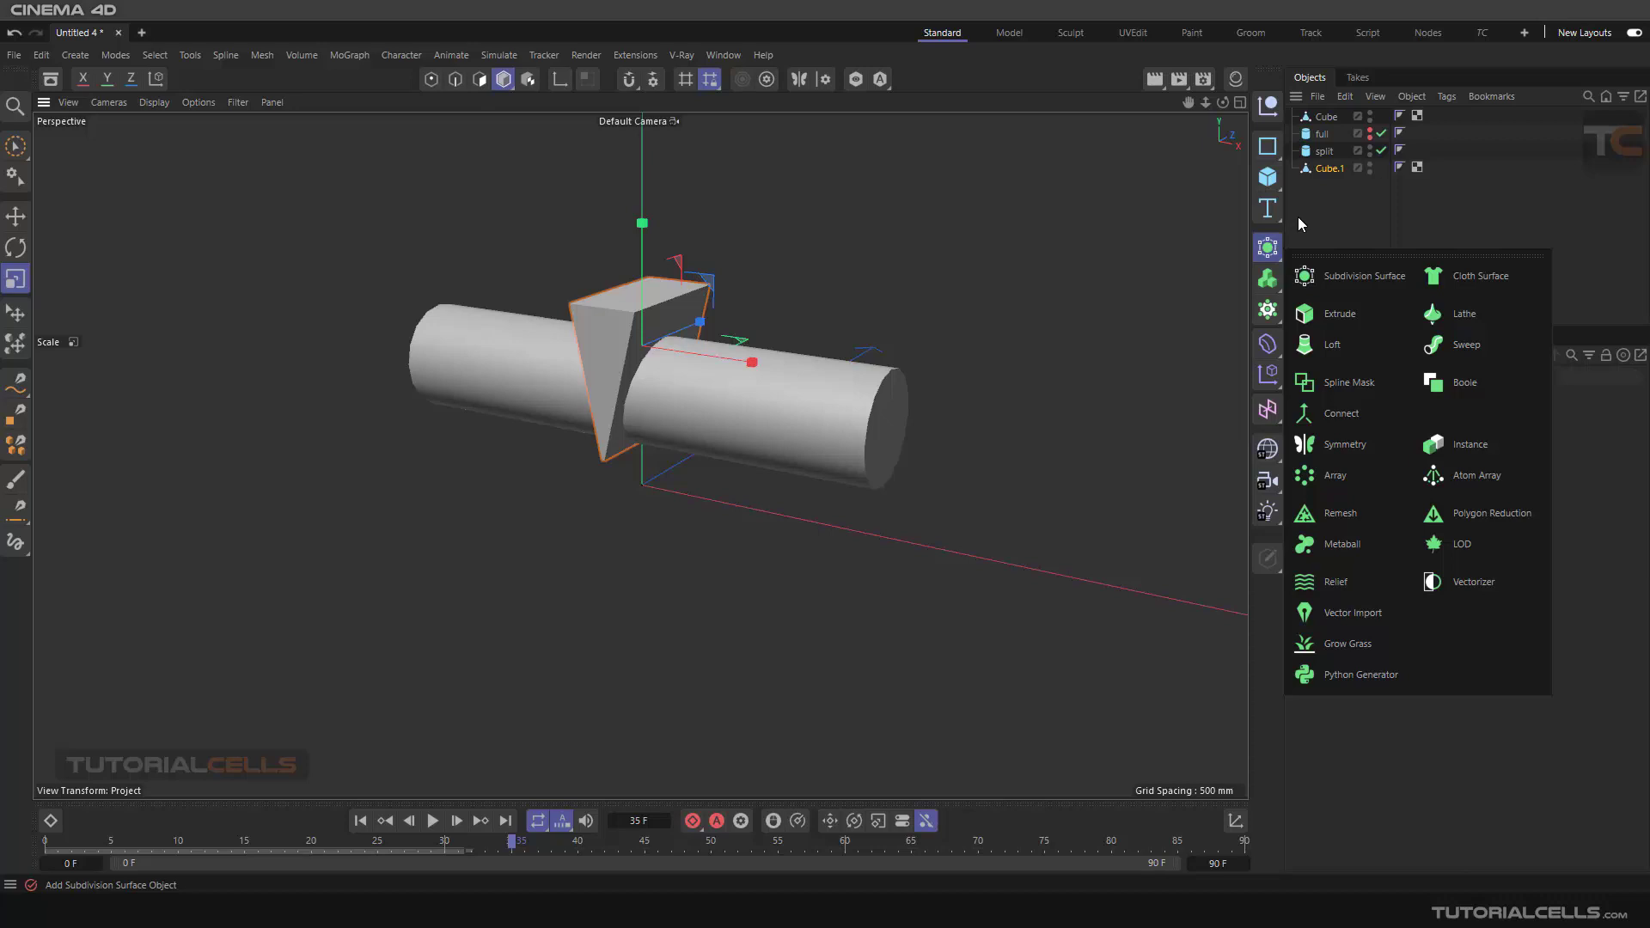
{"action": "left_click", "coordinate": [1298, 217]}
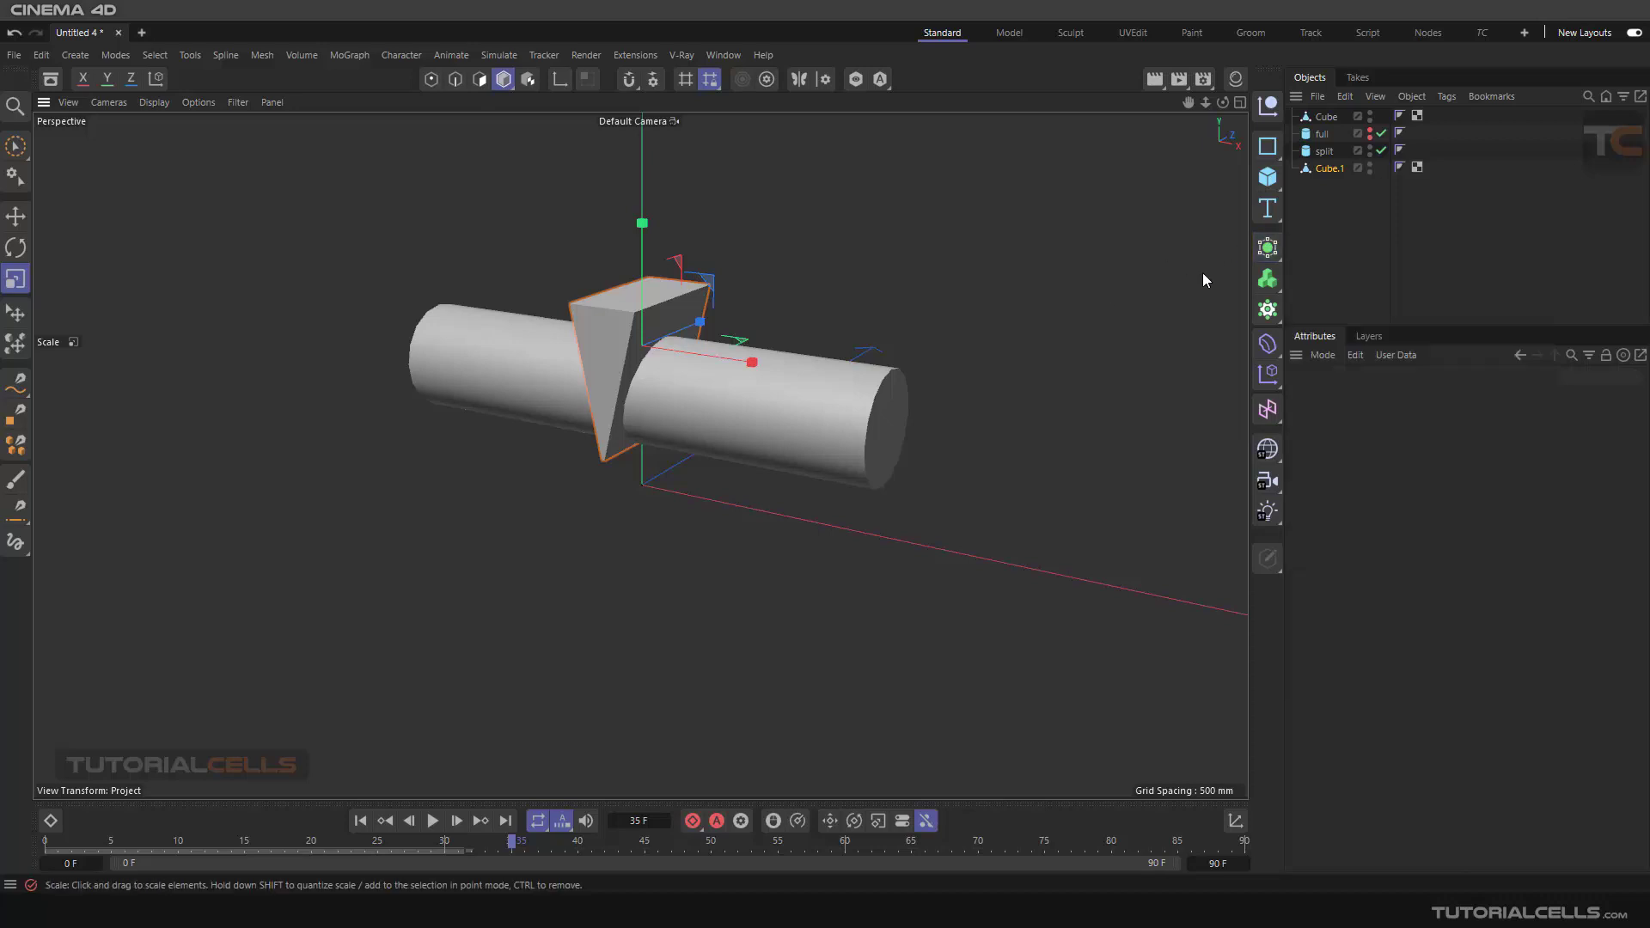
{"action": "left_click", "coordinate": [1267, 247]}
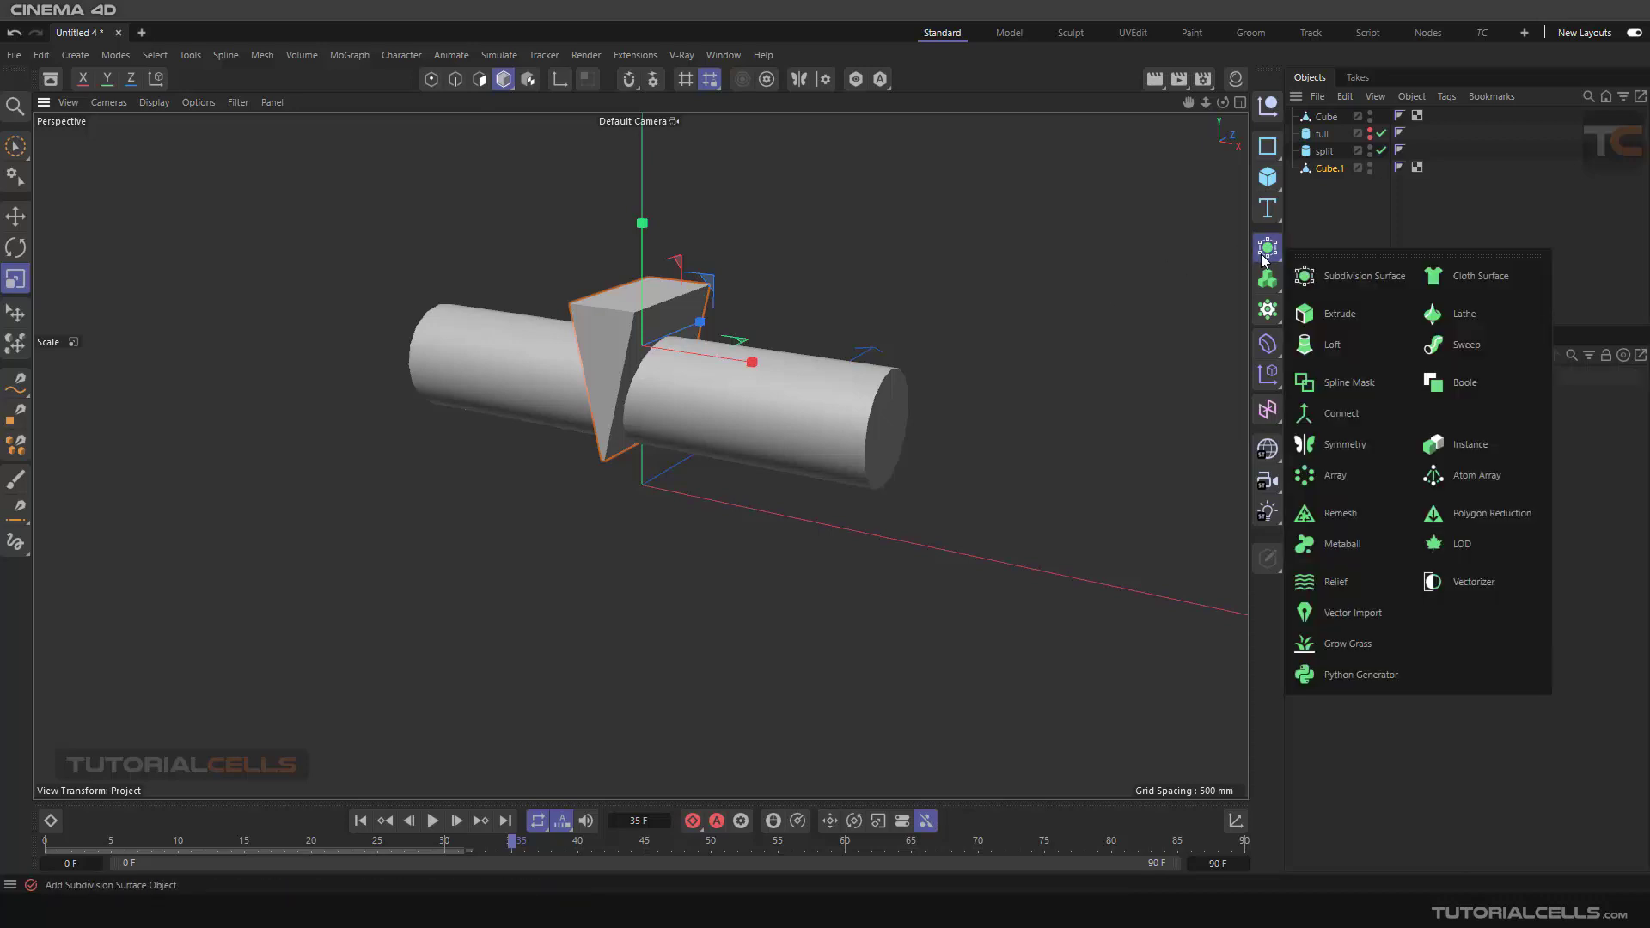
{"action": "left_click", "coordinate": [1461, 385]}
- Hide the original wedge in the viewport and nest the split cylinder and the duplicated wedge under the Boole
{"action": "left_click", "coordinate": [1322, 171]}
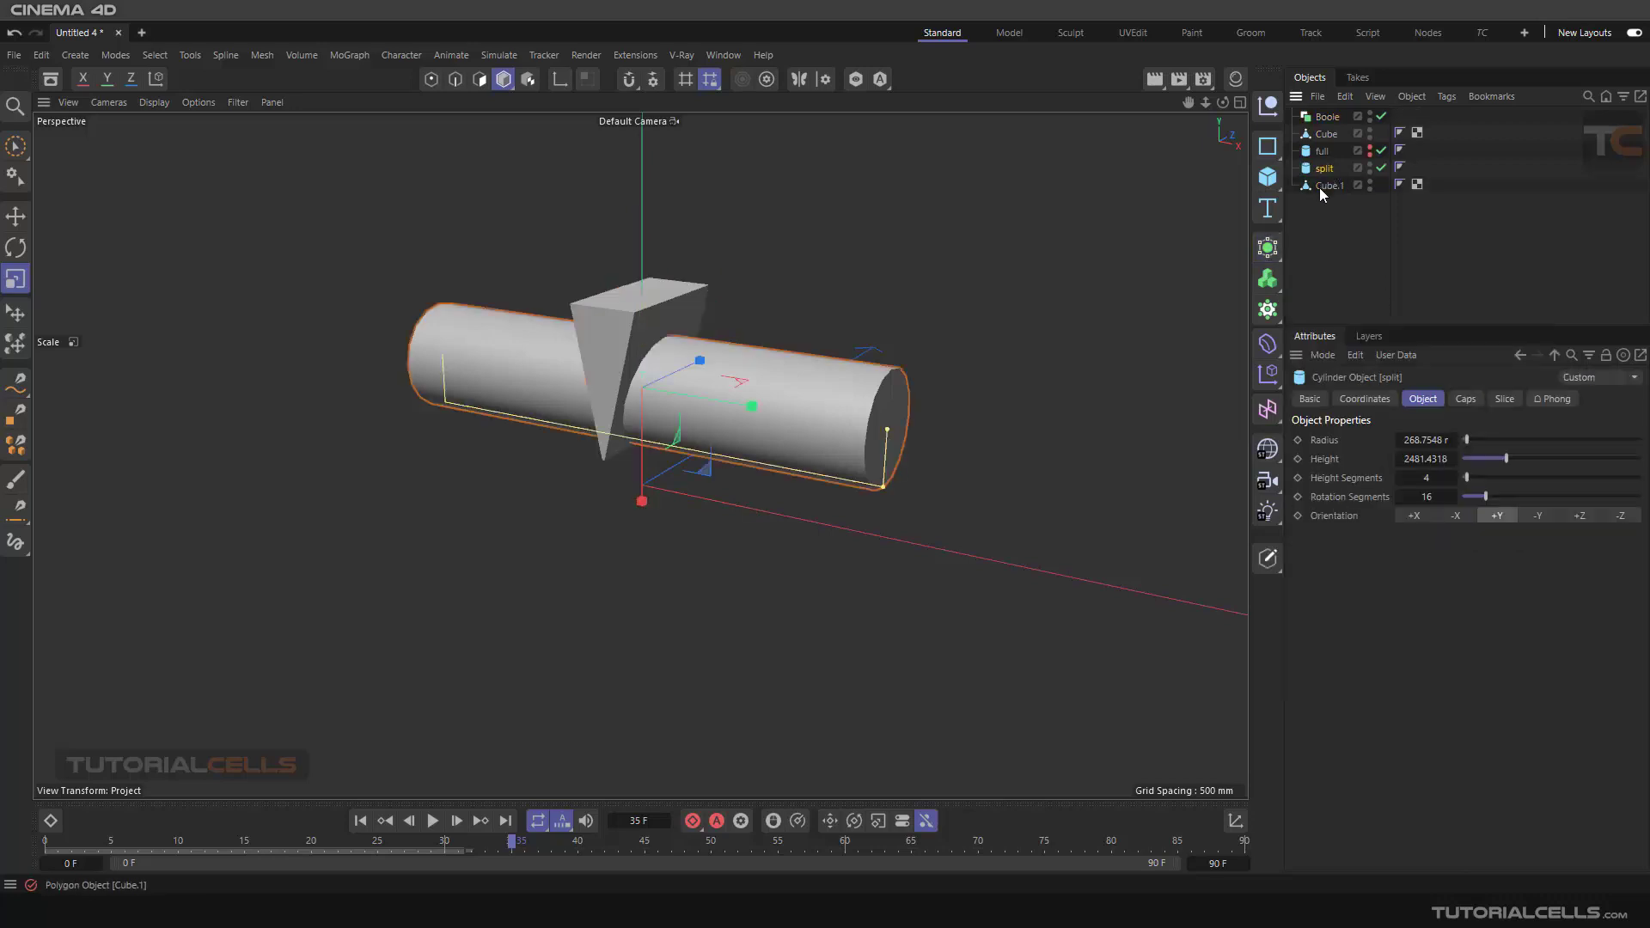
{"action": "left_click", "coordinate": [1315, 183], "text": "ctrl"}
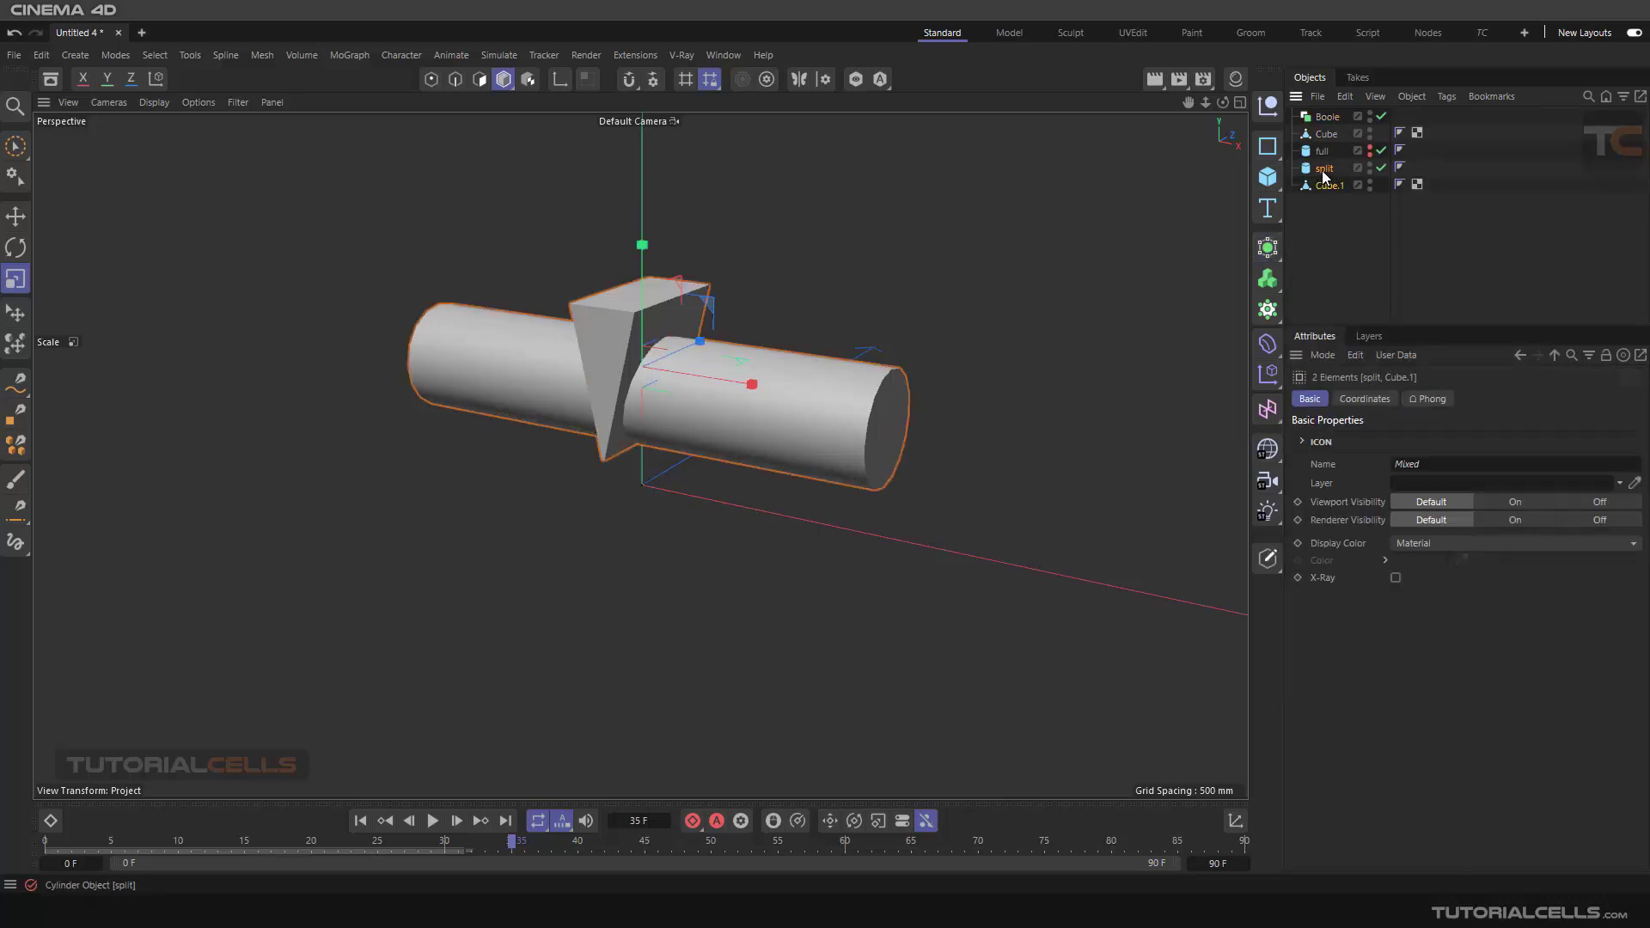
{"action": "left_click", "coordinate": [1315, 200]}
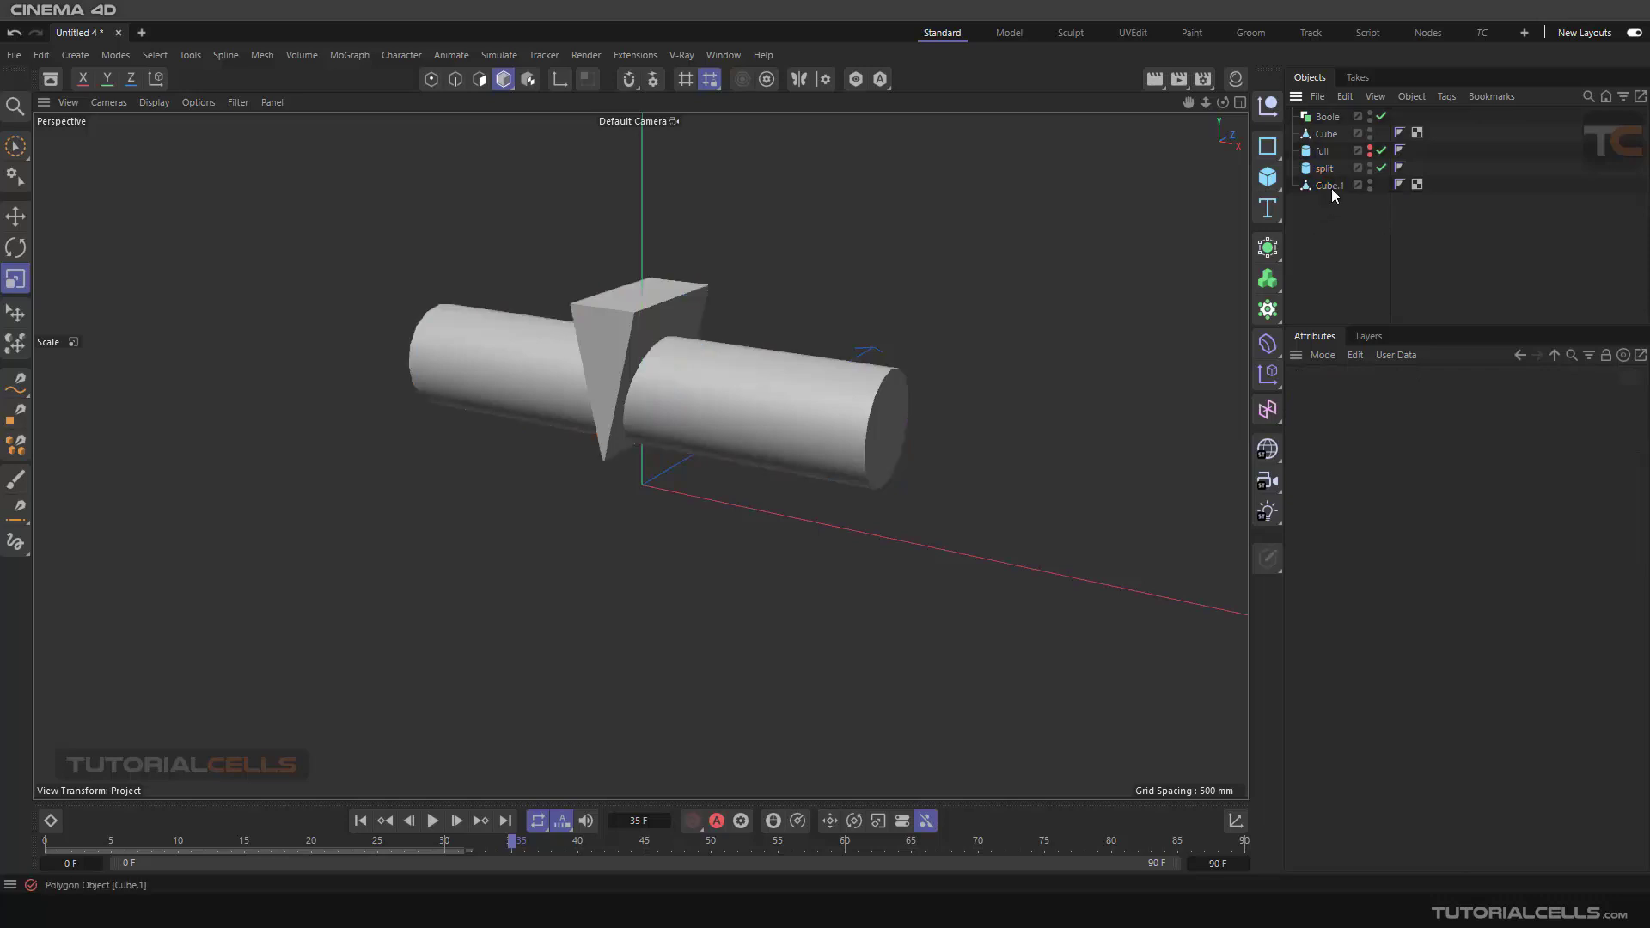
{"action": "left_click", "coordinate": [1370, 135], "text": "ctrl"}
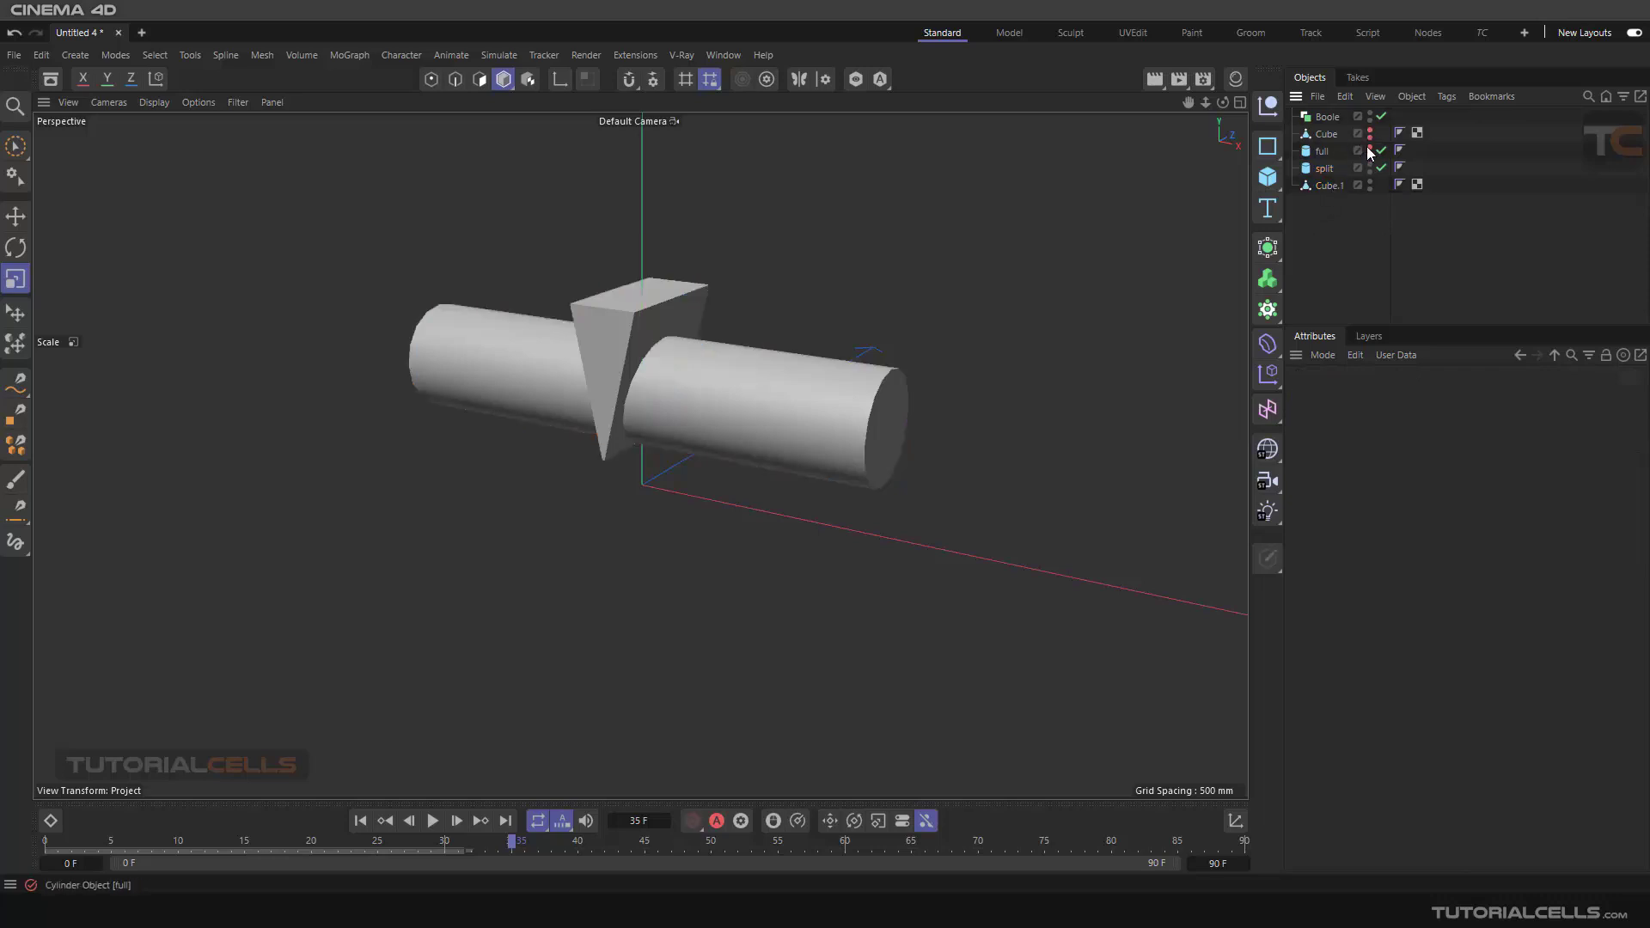
{"action": "left_click", "coordinate": [1323, 168]}
{"action": "left_click", "coordinate": [1326, 185], "text": "ctrl"}
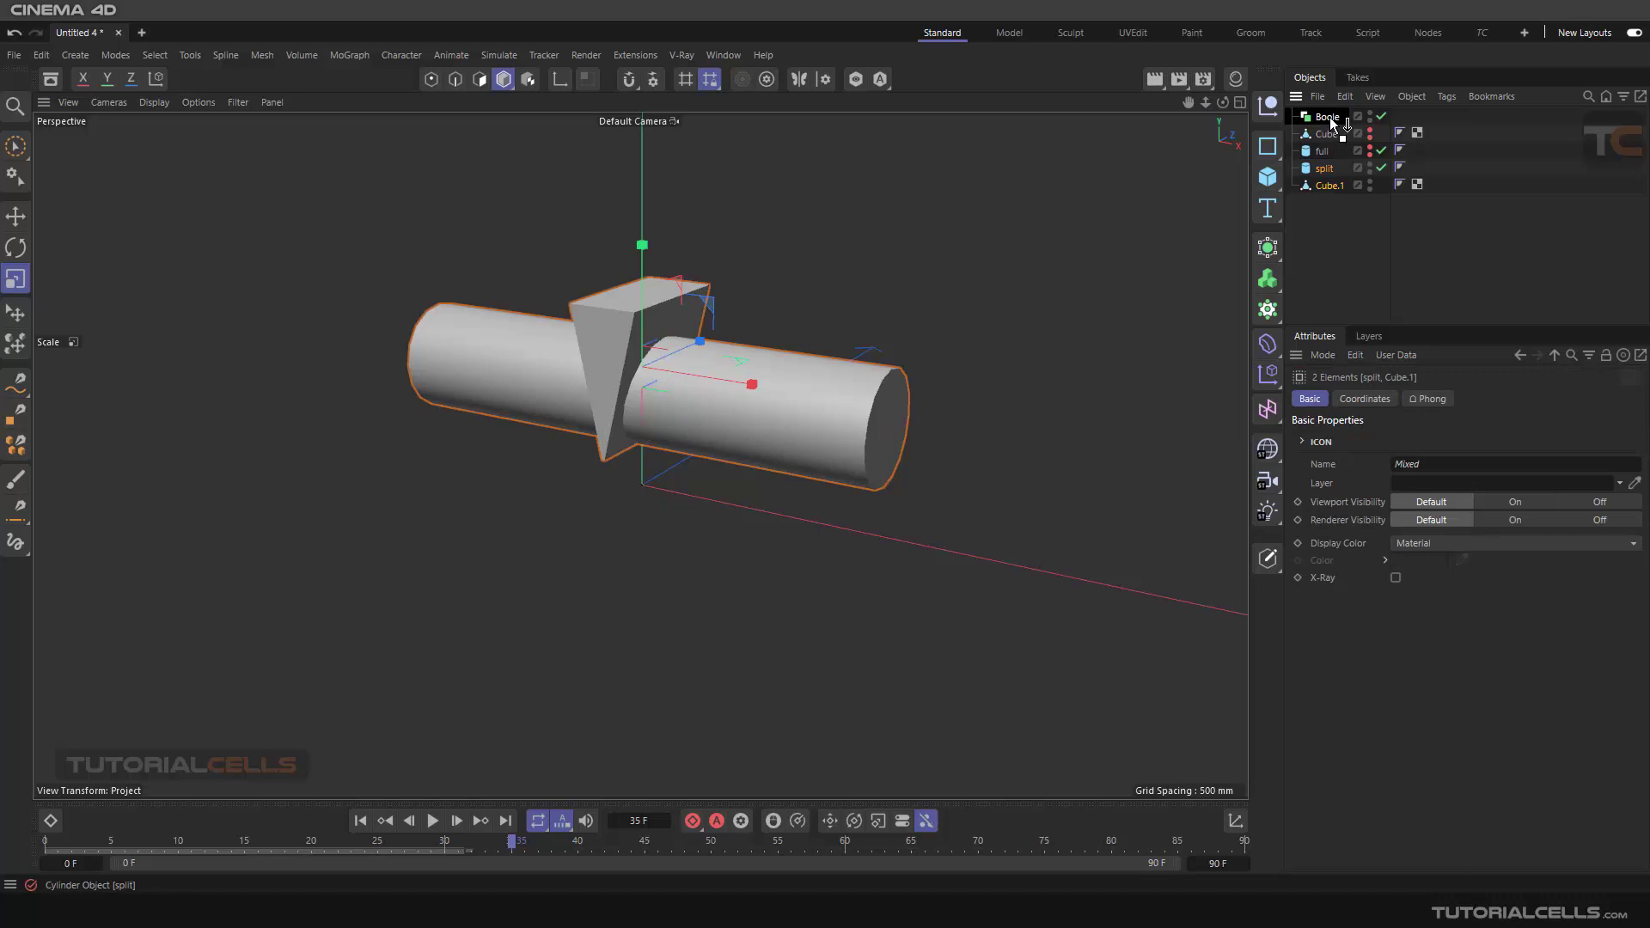
{"action": "left_click_drag", "start_coordinate": [1330, 118], "coordinate": [1329, 116]}
- Lower the duplicated wedge slightly along its vertical axis so its cut passes completely through the cylinder
{"action": "mouse_move", "coordinate": [832, 352]}
{"action": "left_mouse_down", "text": "alt"}
{"action": "mouse_move", "coordinate": [925, 375]}
{"action": "mouse_move", "coordinate": [854, 358]}
{"action": "mouse_move", "coordinate": [648, 449]}
{"action": "mouse_move", "coordinate": [815, 487]}
{"action": "mouse_move", "coordinate": [773, 482]}
{"action": "mouse_move", "coordinate": [809, 348]}
{"action": "left_mouse_up", "text": "alt"}
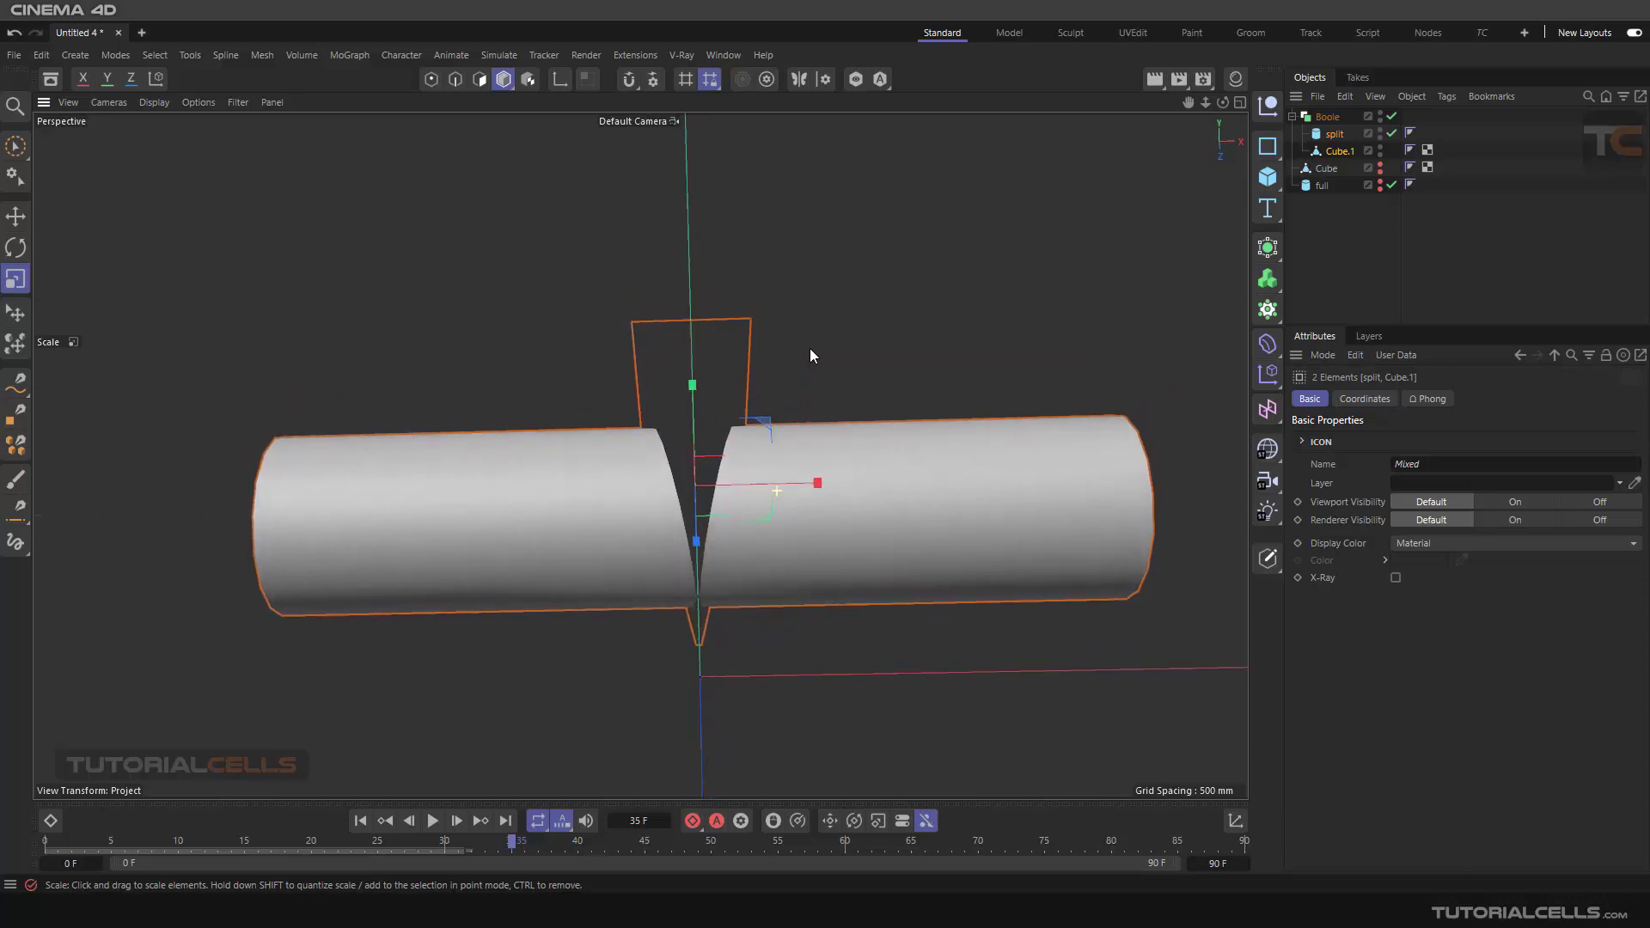
{"action": "scroll", "coordinate": [648, 589], "scroll_direction": "up", "scroll_amount": 6}
{"action": "mouse_move", "coordinate": [773, 605]}
{"action": "left_mouse_down", "text": "alt"}
{"action": "mouse_move", "coordinate": [758, 548]}
{"action": "mouse_move", "coordinate": [770, 590]}
{"action": "left_mouse_up", "text": "alt"}
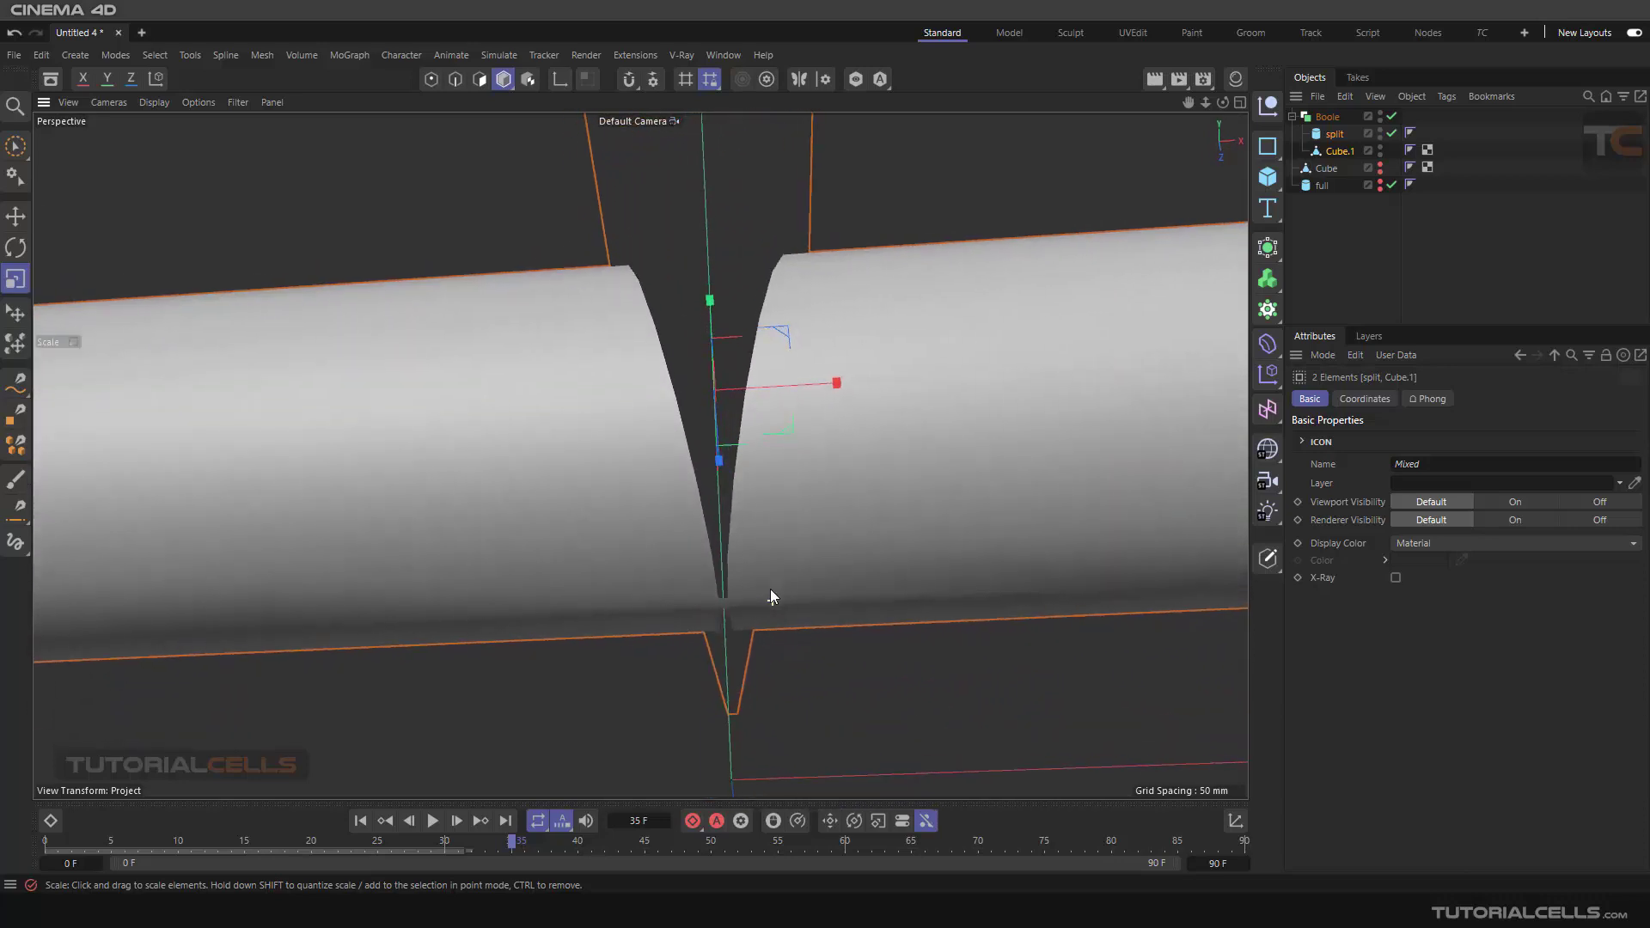
{"action": "left_click", "coordinate": [1338, 152]}
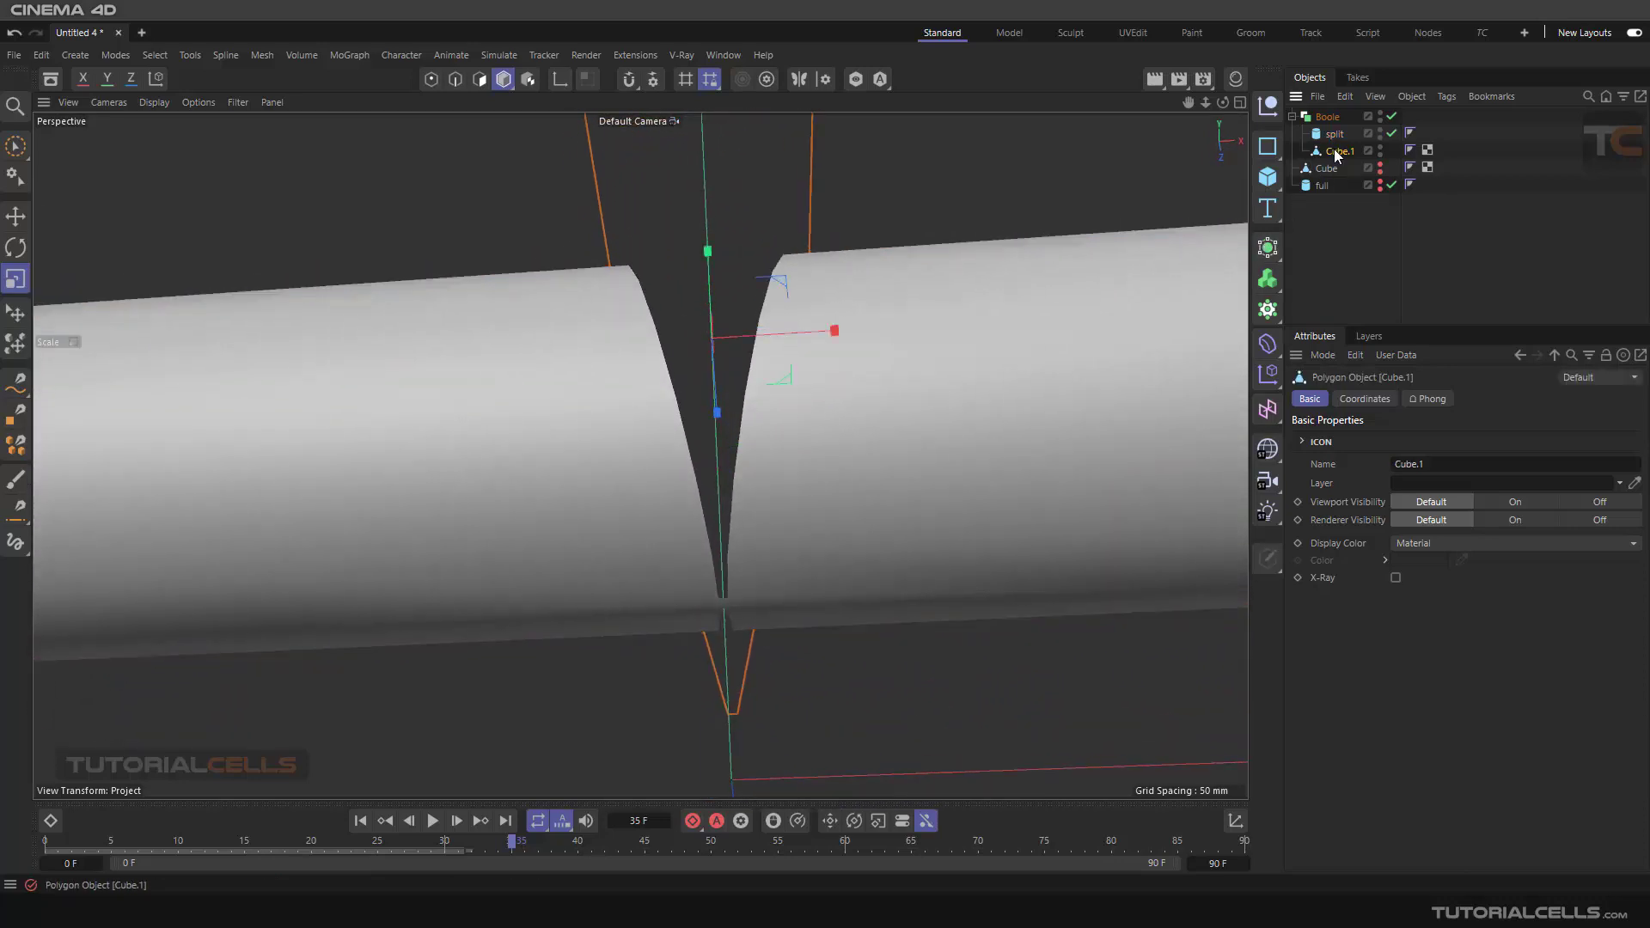
{"action": "scroll", "coordinate": [741, 264], "scroll_direction": "down", "scroll_amount": 2}
{"action": "key", "text": "e"}
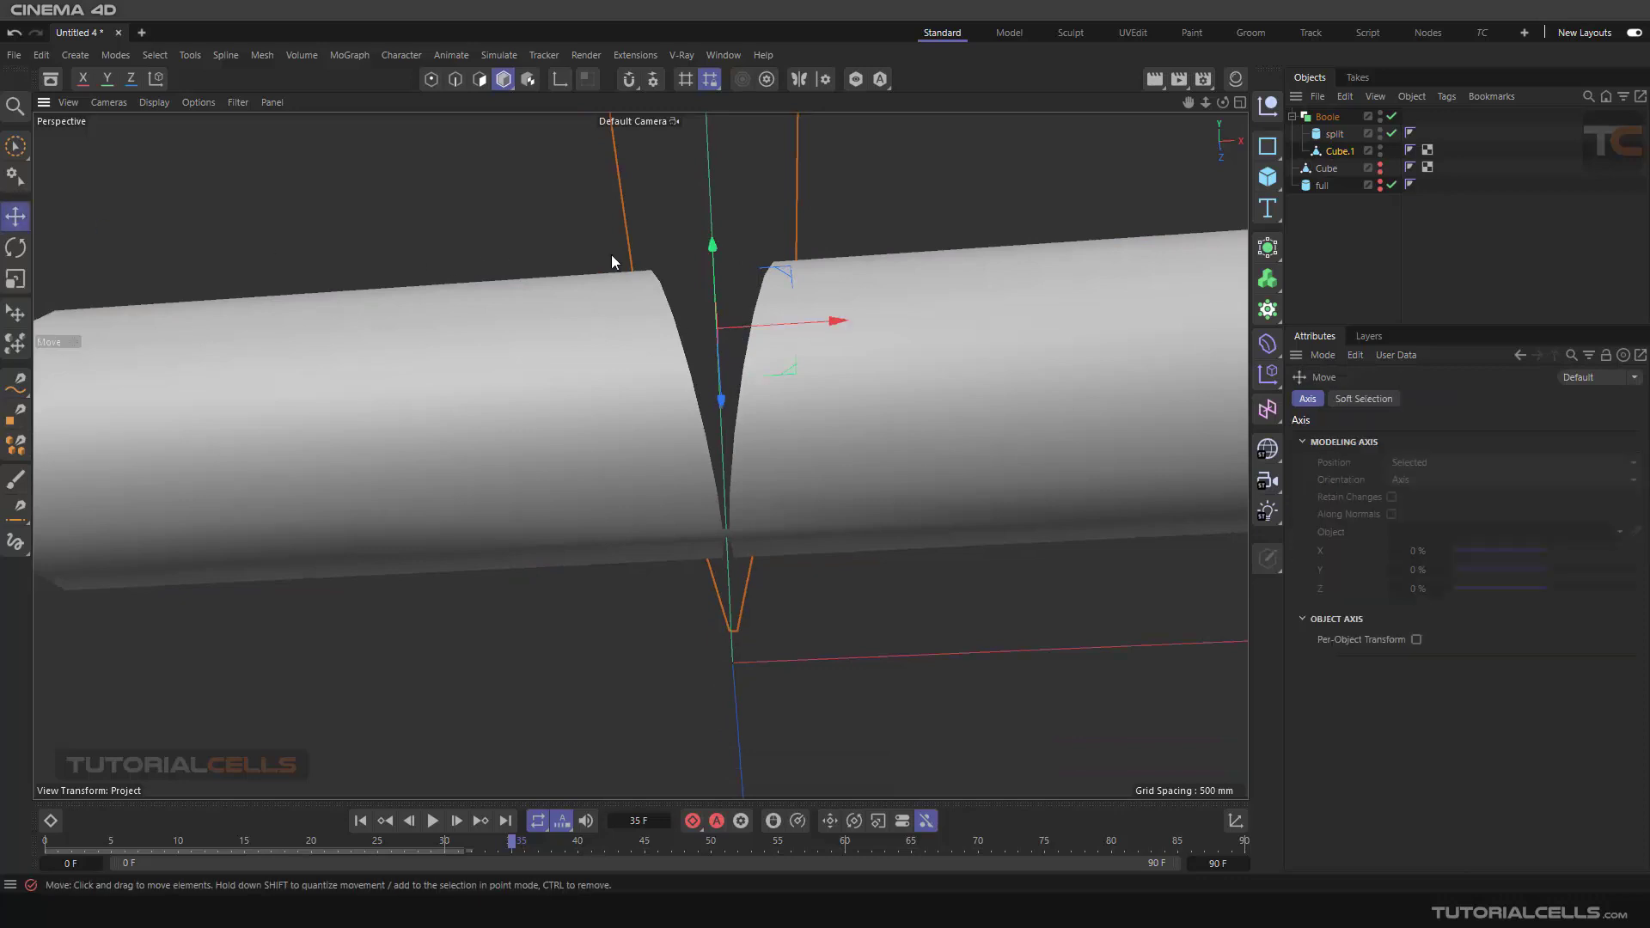
{"action": "left_click_drag", "start_coordinate": [713, 244], "coordinate": [713, 252]}
{"action": "left_click_drag", "start_coordinate": [751, 430], "coordinate": [756, 538], "text": "alt"}
{"action": "scroll", "coordinate": [756, 538], "scroll_direction": "down", "scroll_amount": 6}
{"action": "left_click_drag", "start_coordinate": [785, 404], "coordinate": [800, 476], "text": "alt"}
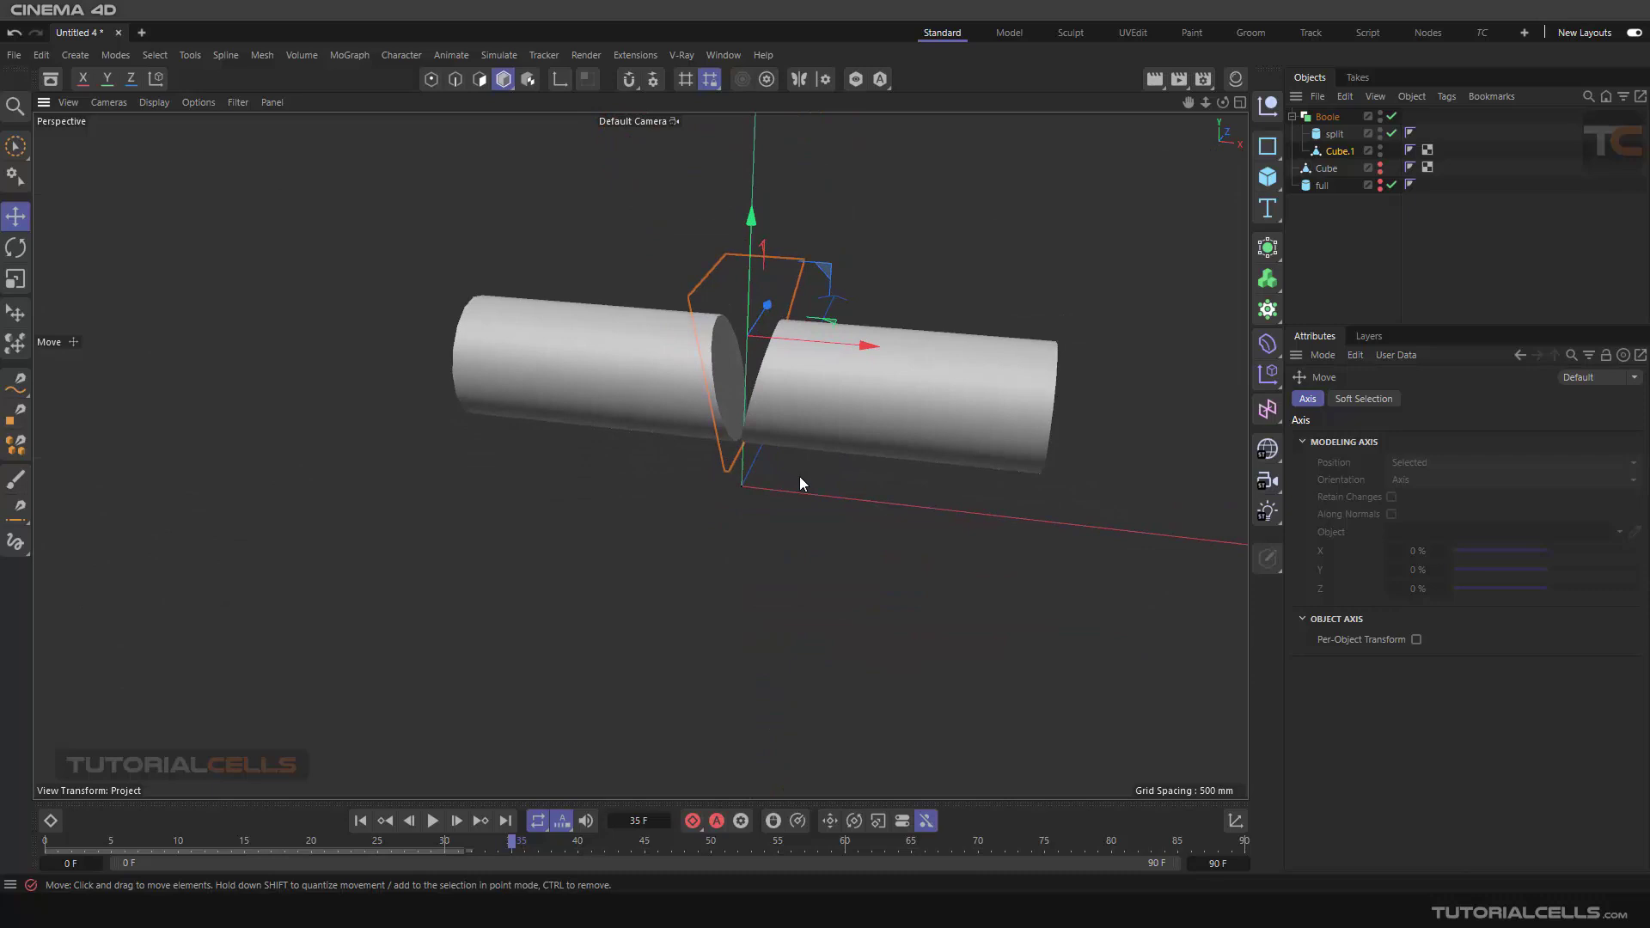
{"action": "left_click_drag", "start_coordinate": [906, 404], "coordinate": [1048, 325], "text": "alt"}
- Enable Create single object on the Boole and make the Boole editable
{"action": "left_click", "coordinate": [1324, 118]}
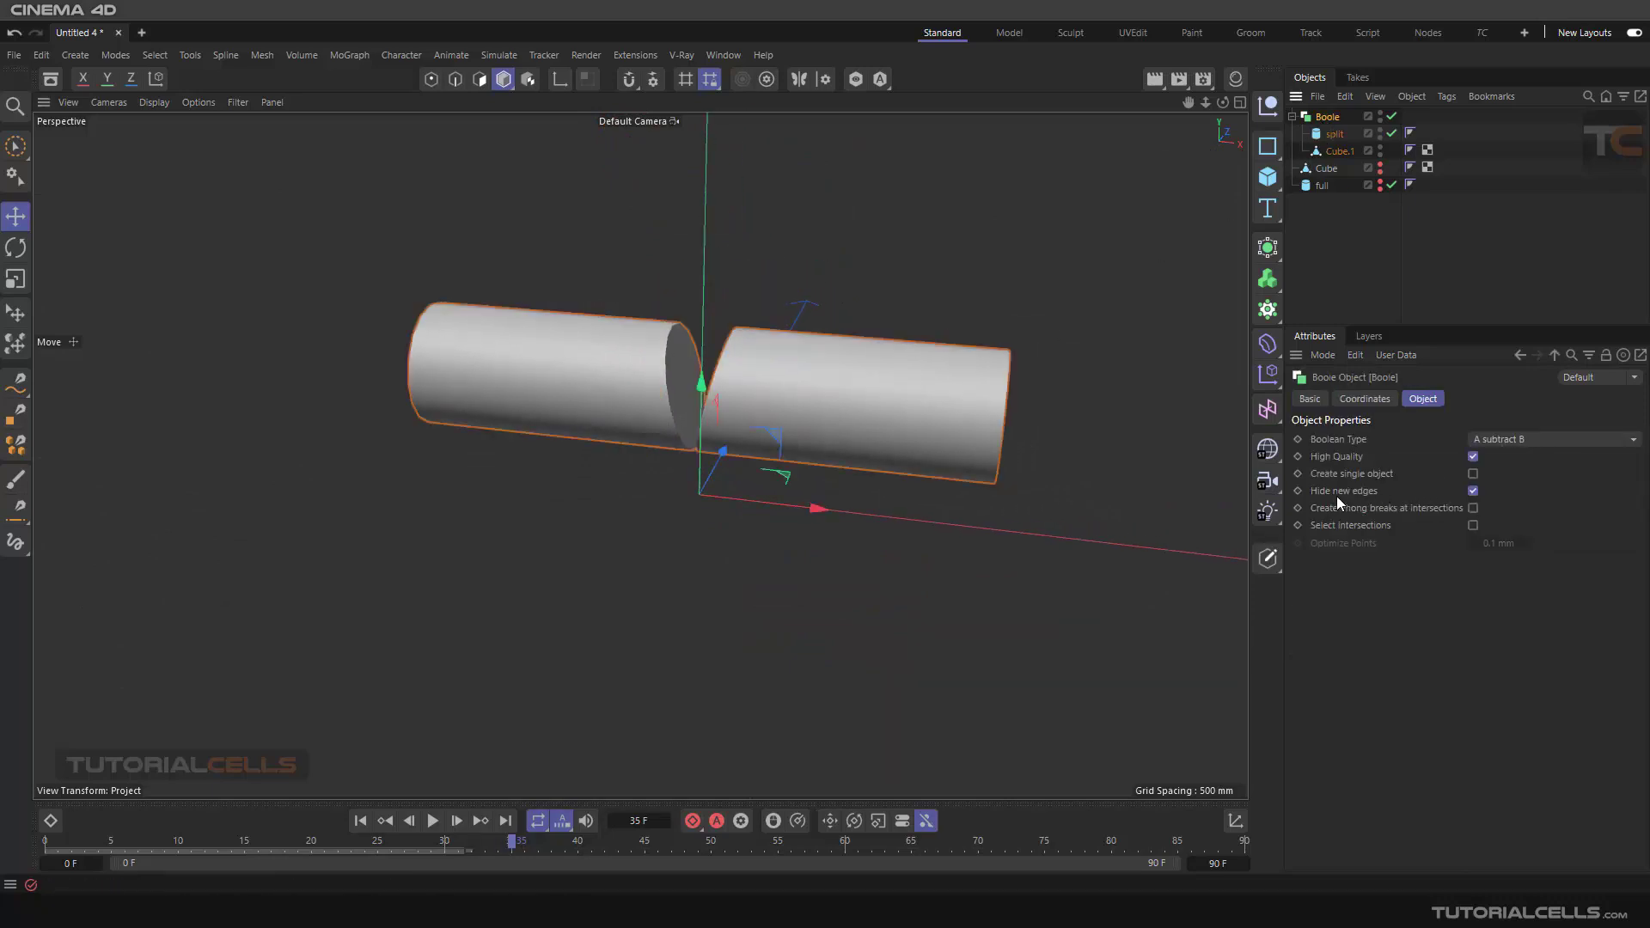
{"action": "left_click", "coordinate": [1473, 474]}
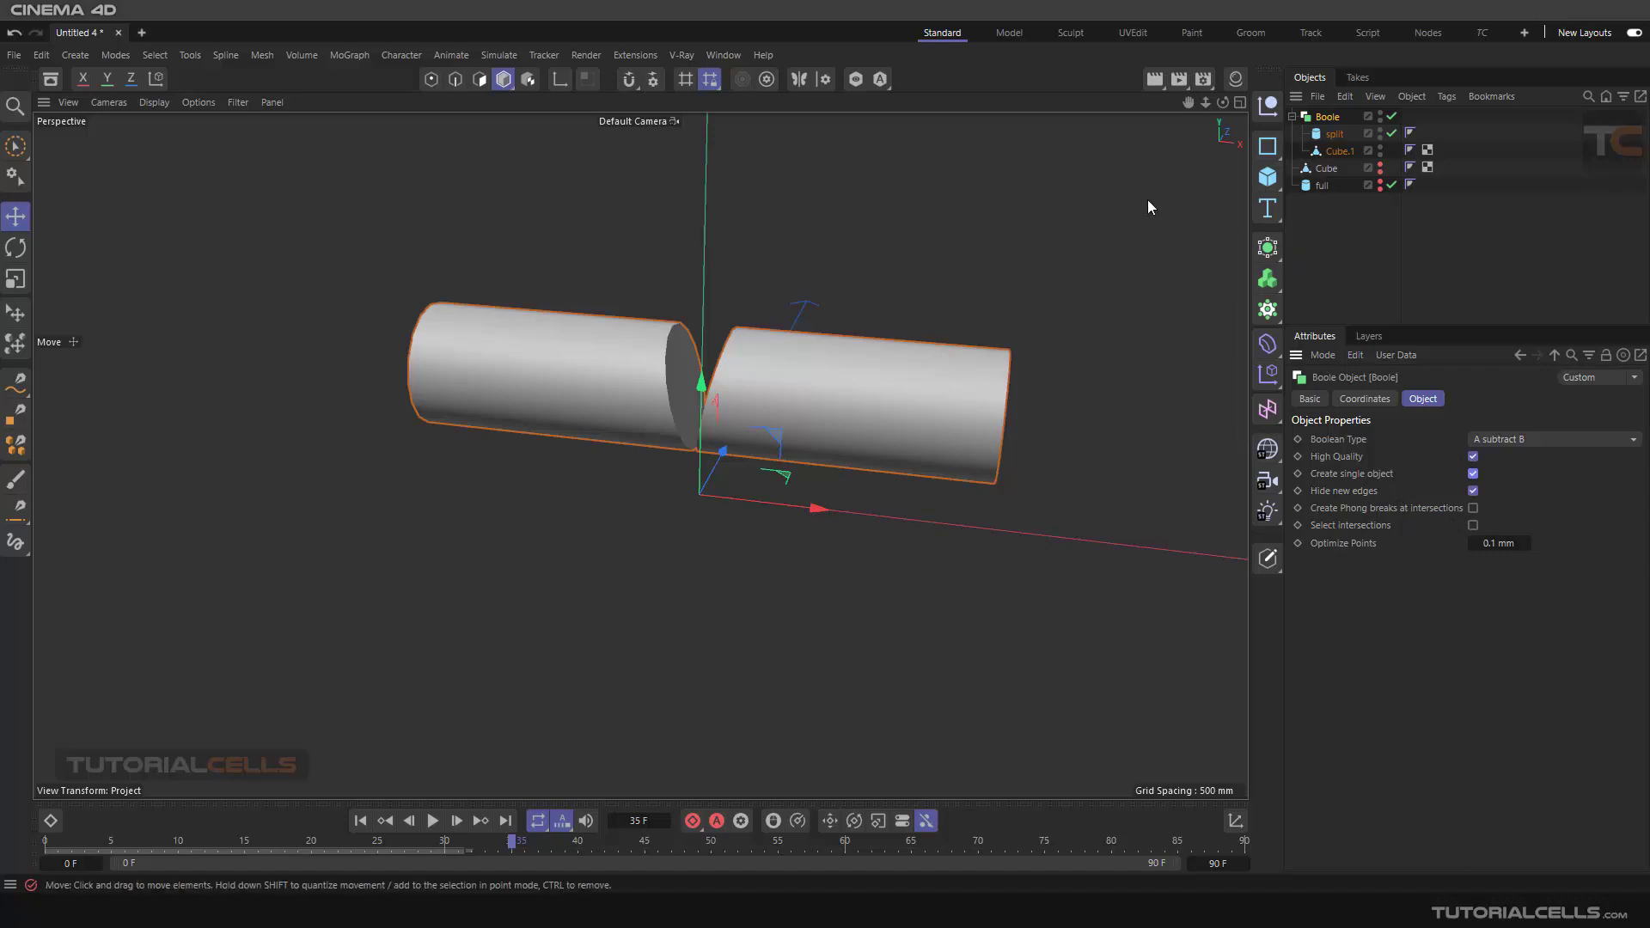
{"action": "left_click", "coordinate": [1267, 557]}
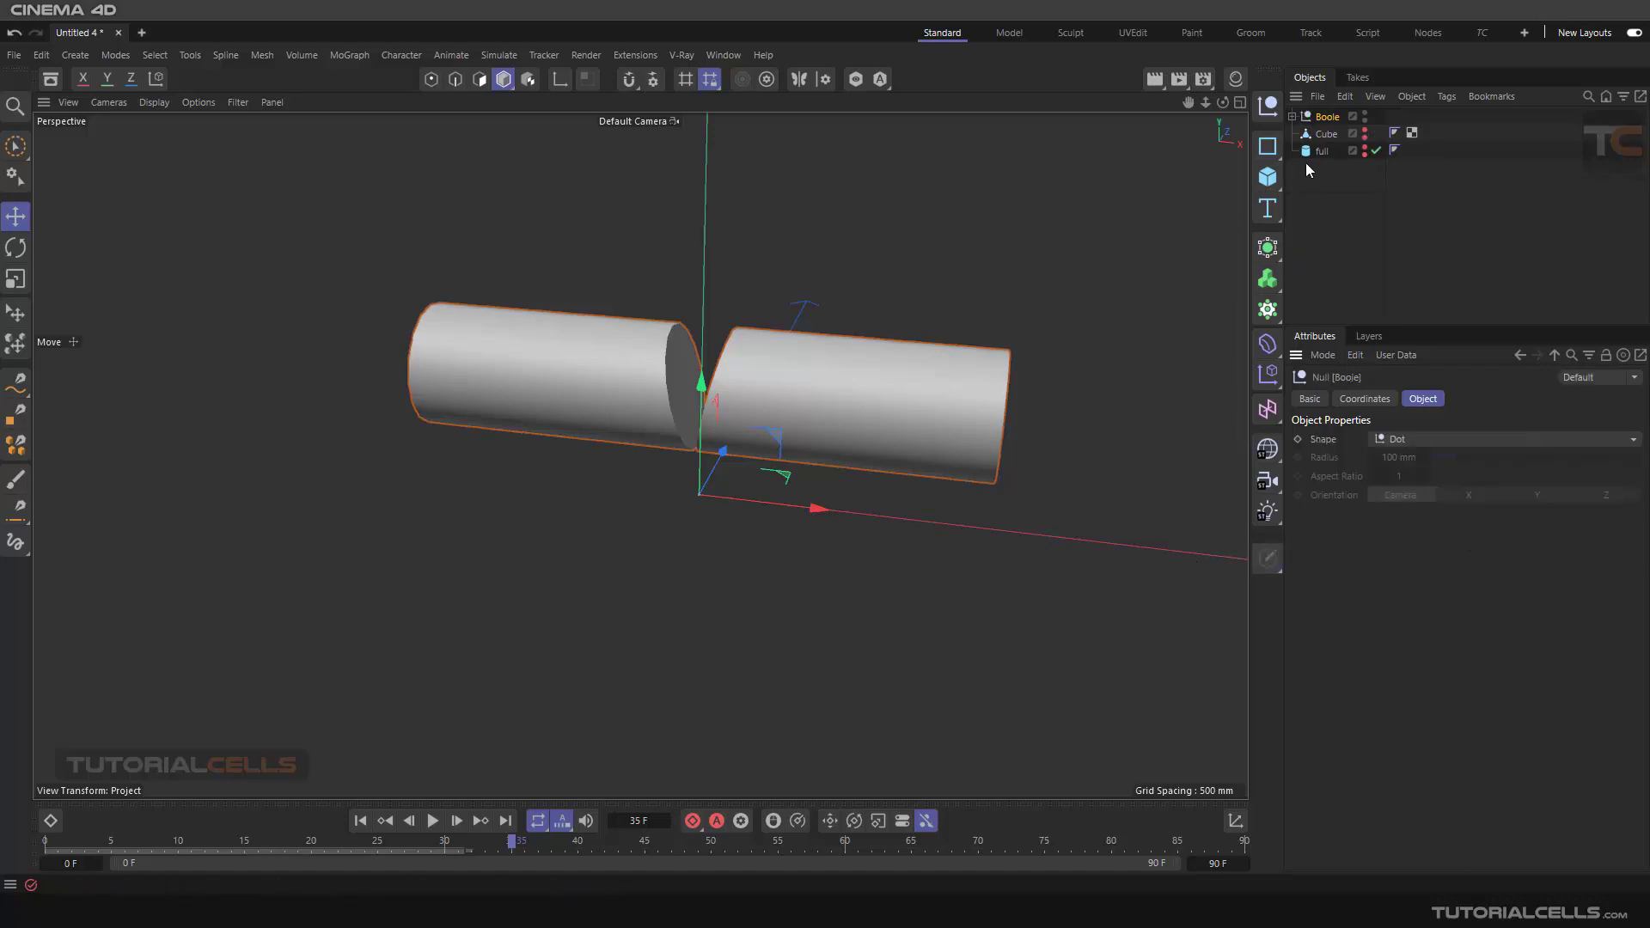
- Take the cut cylinder mesh out of the Boole null and delete the empty null
{"action": "left_click_drag", "start_coordinate": [1333, 141], "coordinate": [1324, 117]}
{"action": "key", "text": "Delete"}
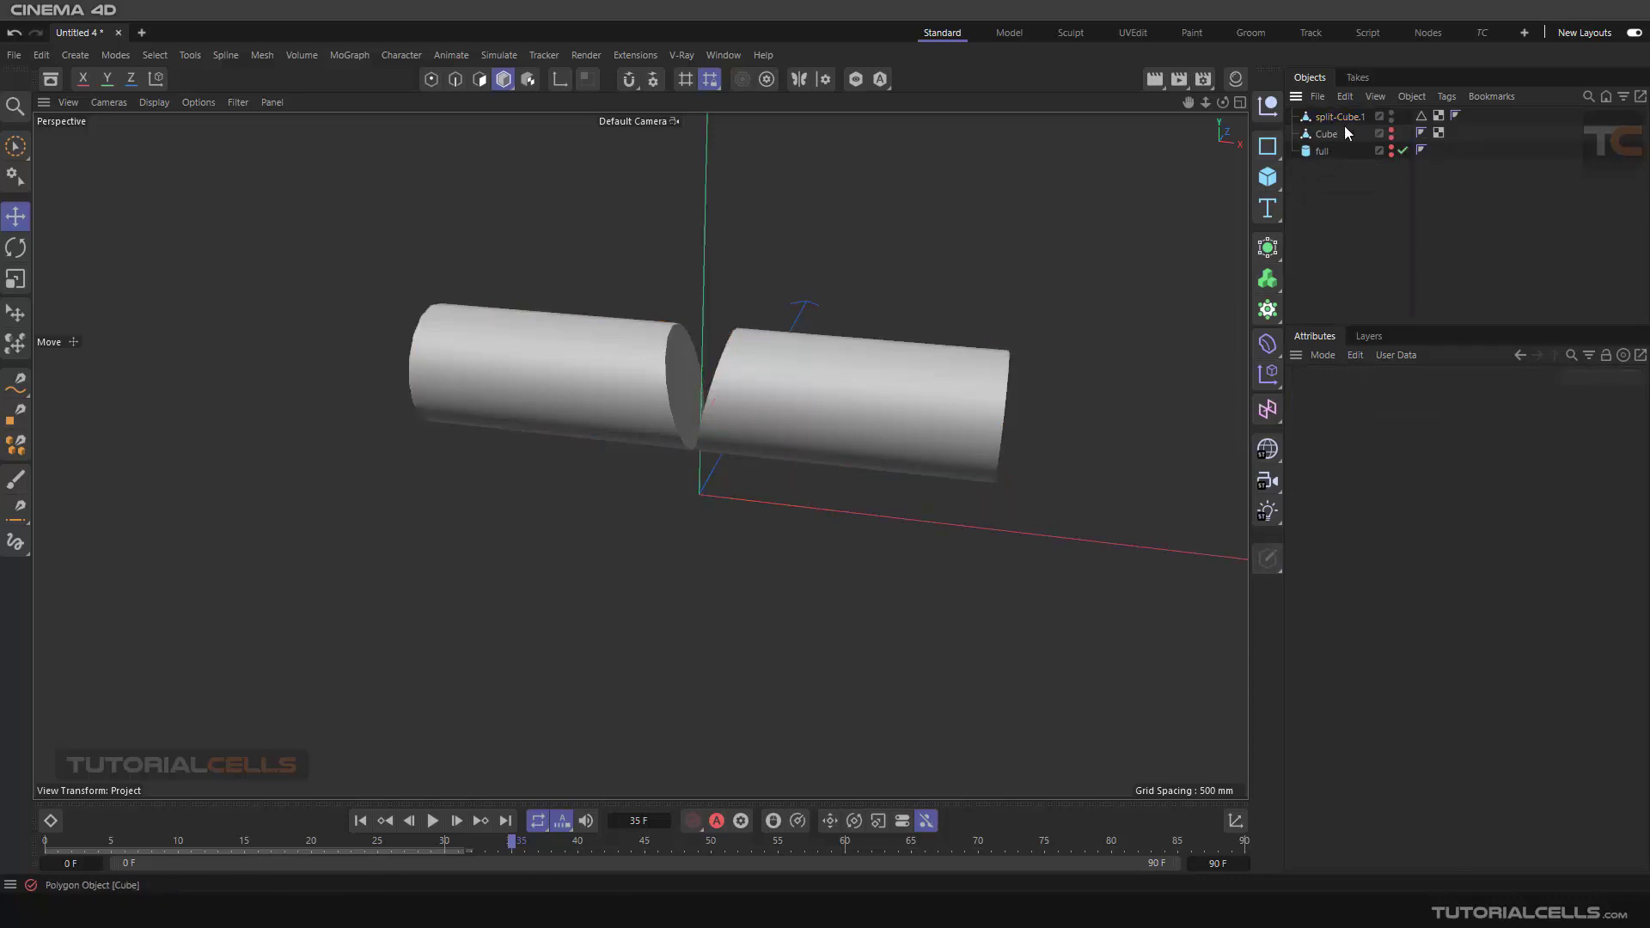
{"action": "left_click_drag", "start_coordinate": [1031, 404], "coordinate": [854, 440], "text": "alt"}
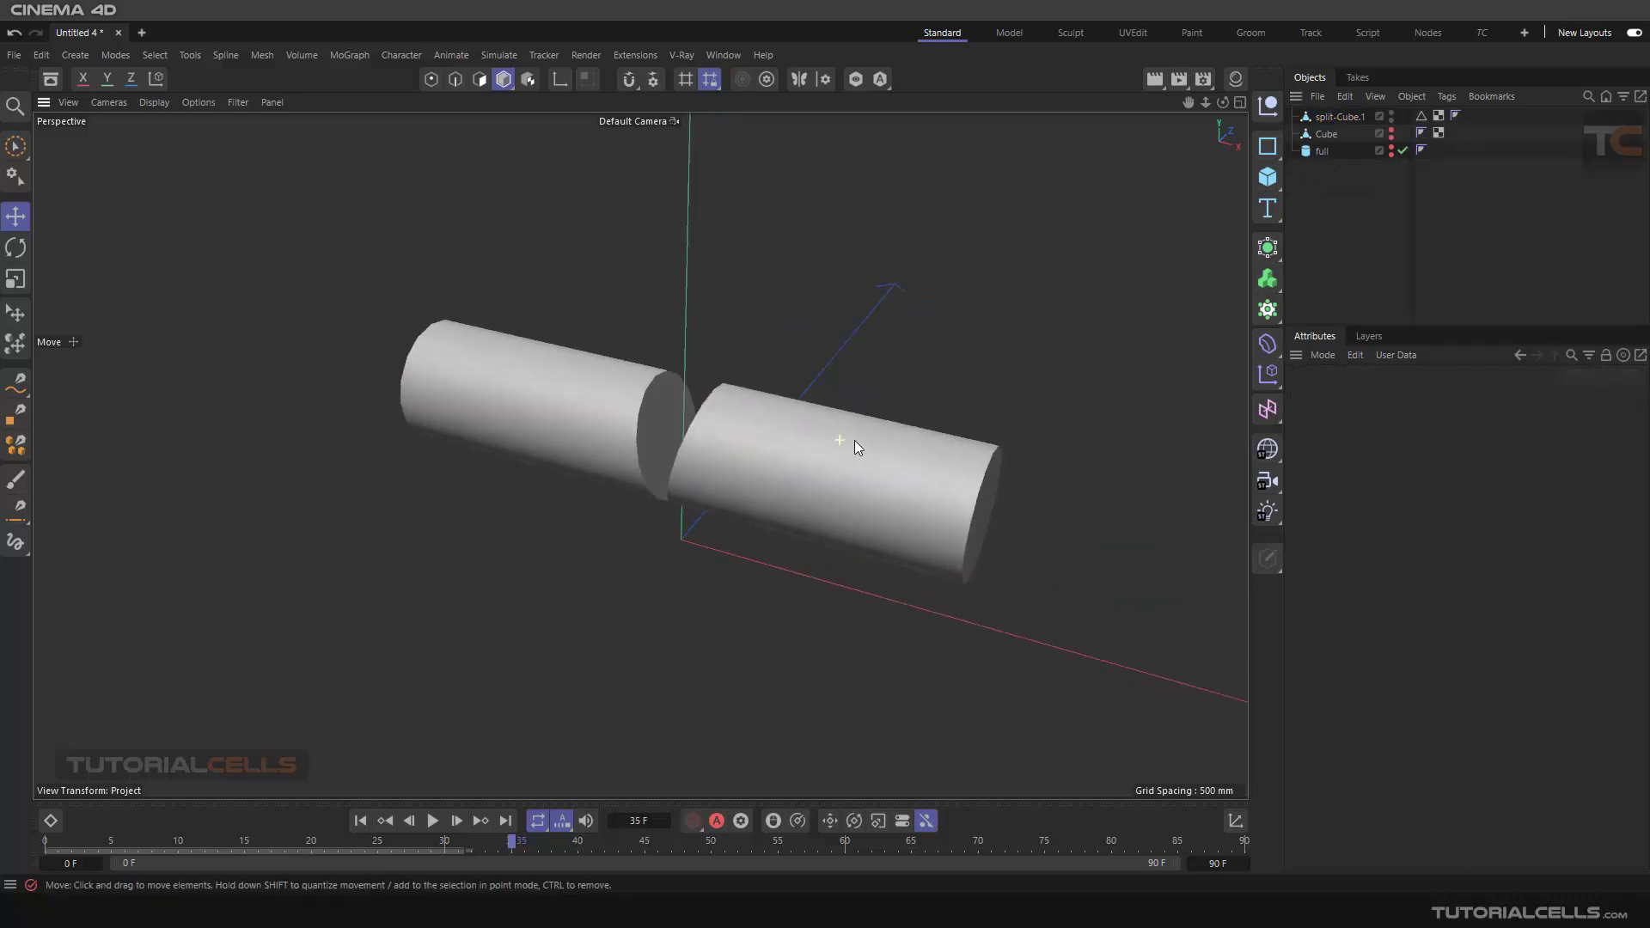
- Duplicate the cut cylinder mesh and, in the front view, delete all points of the left half from split-Cube.1
{"action": "left_click", "coordinate": [1342, 116]}
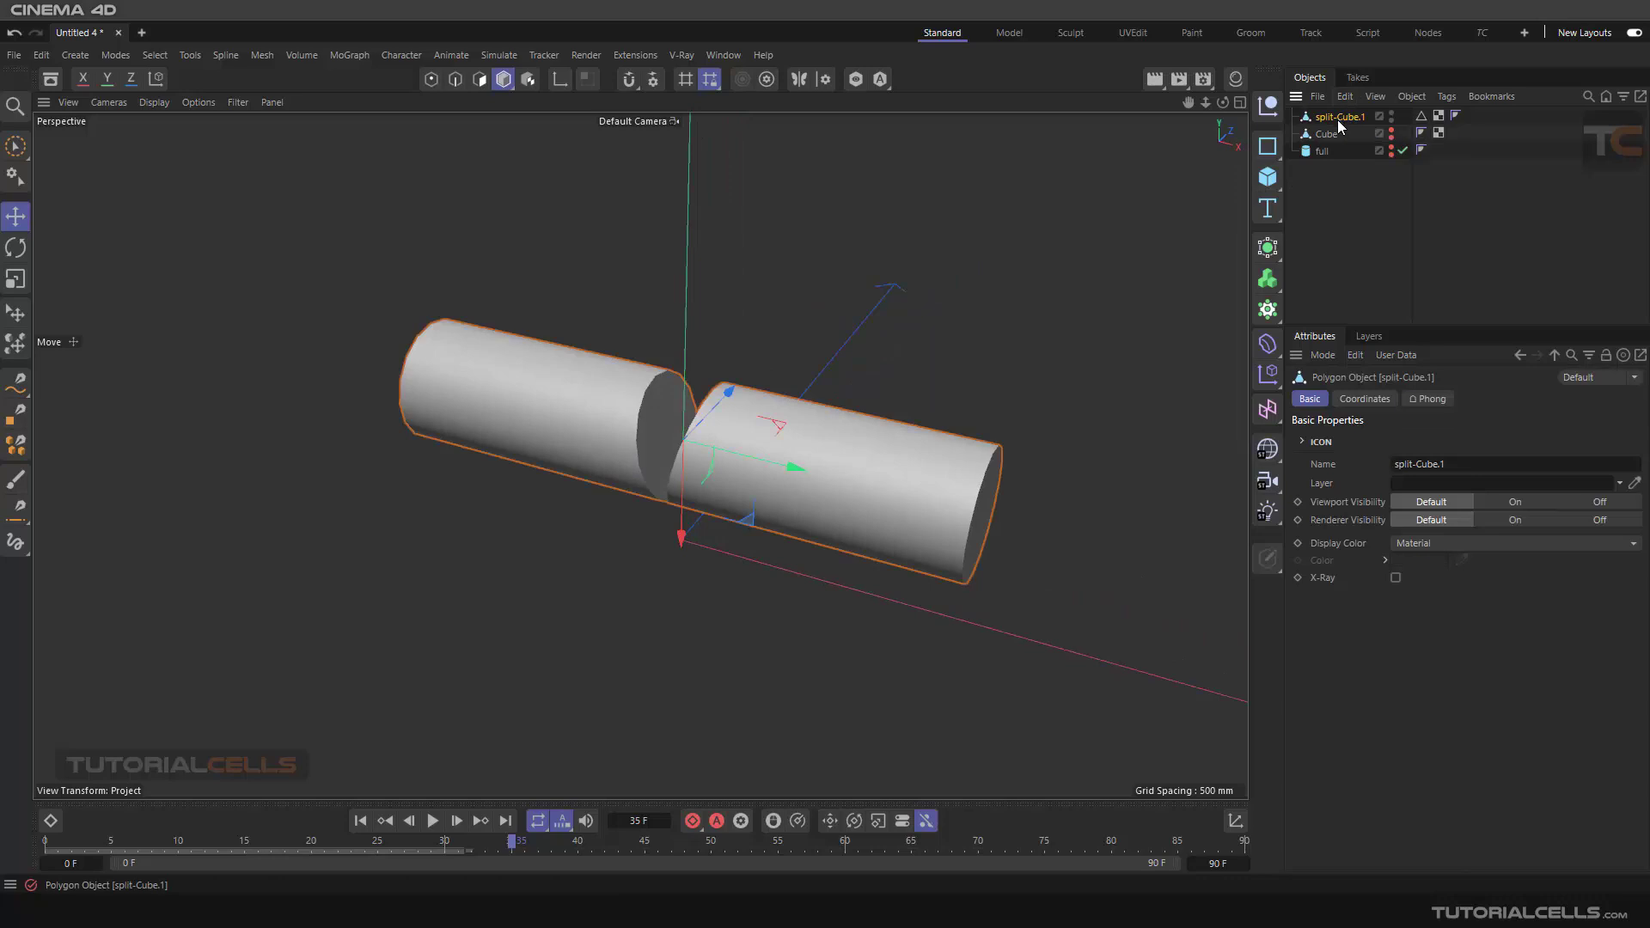
{"action": "left_click_drag", "start_coordinate": [1345, 129], "coordinate": [1346, 128], "text": "ctrl"}
{"action": "left_click", "coordinate": [431, 80]}
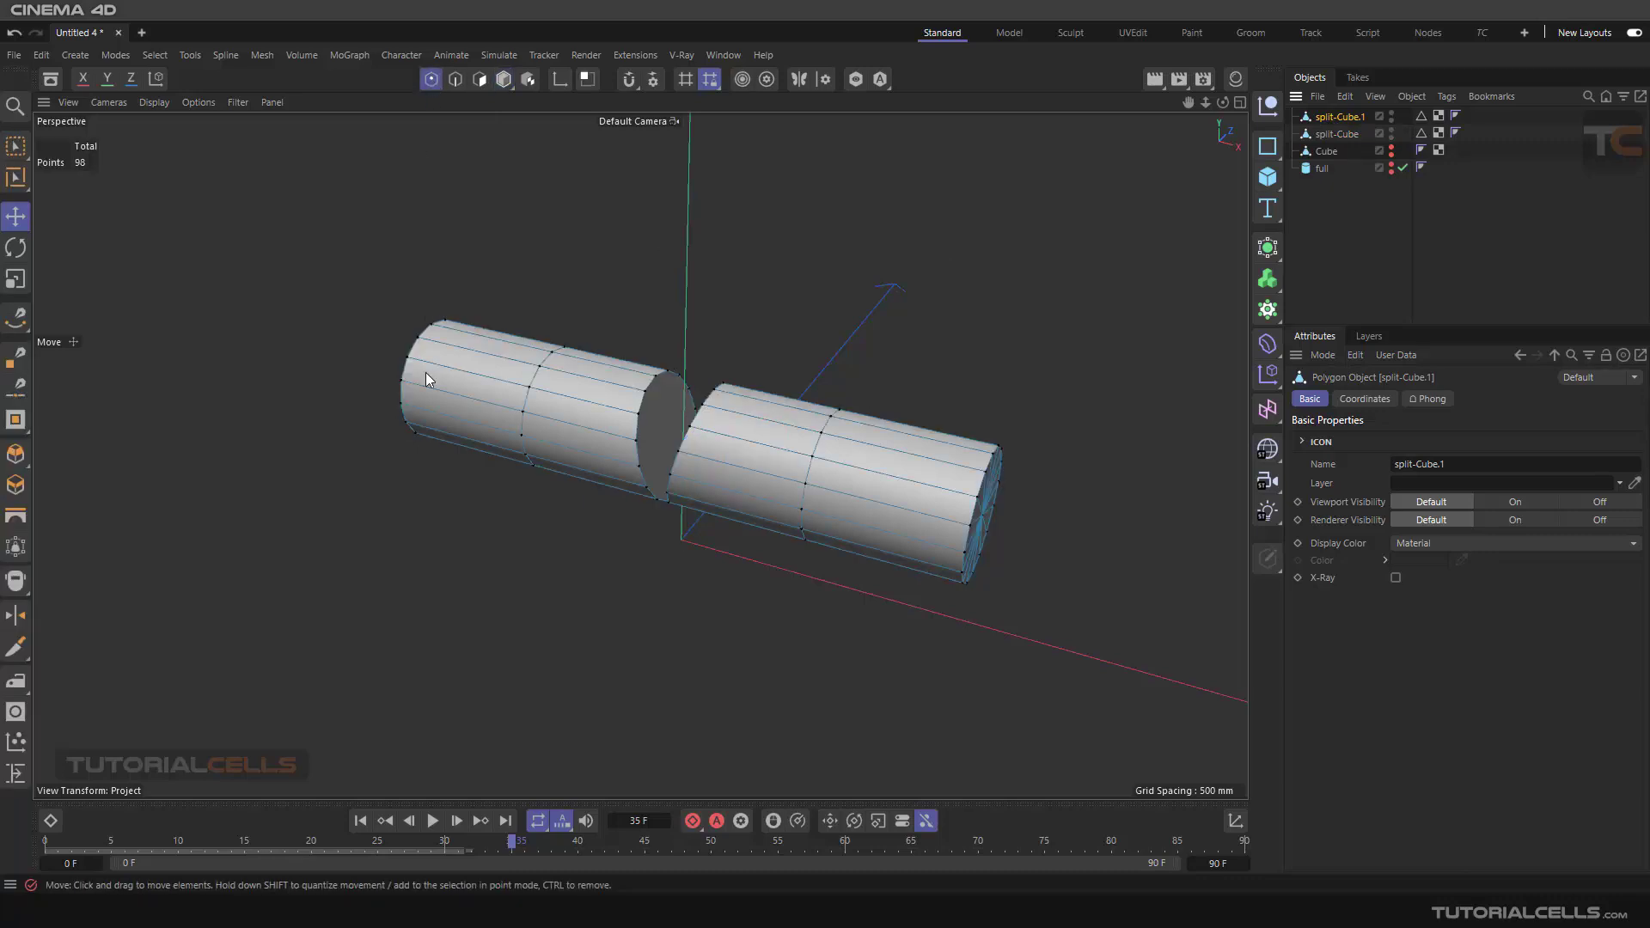
{"action": "left_click_drag", "start_coordinate": [429, 375], "coordinate": [522, 355], "text": "alt"}
{"action": "middle_click", "coordinate": [677, 509]}
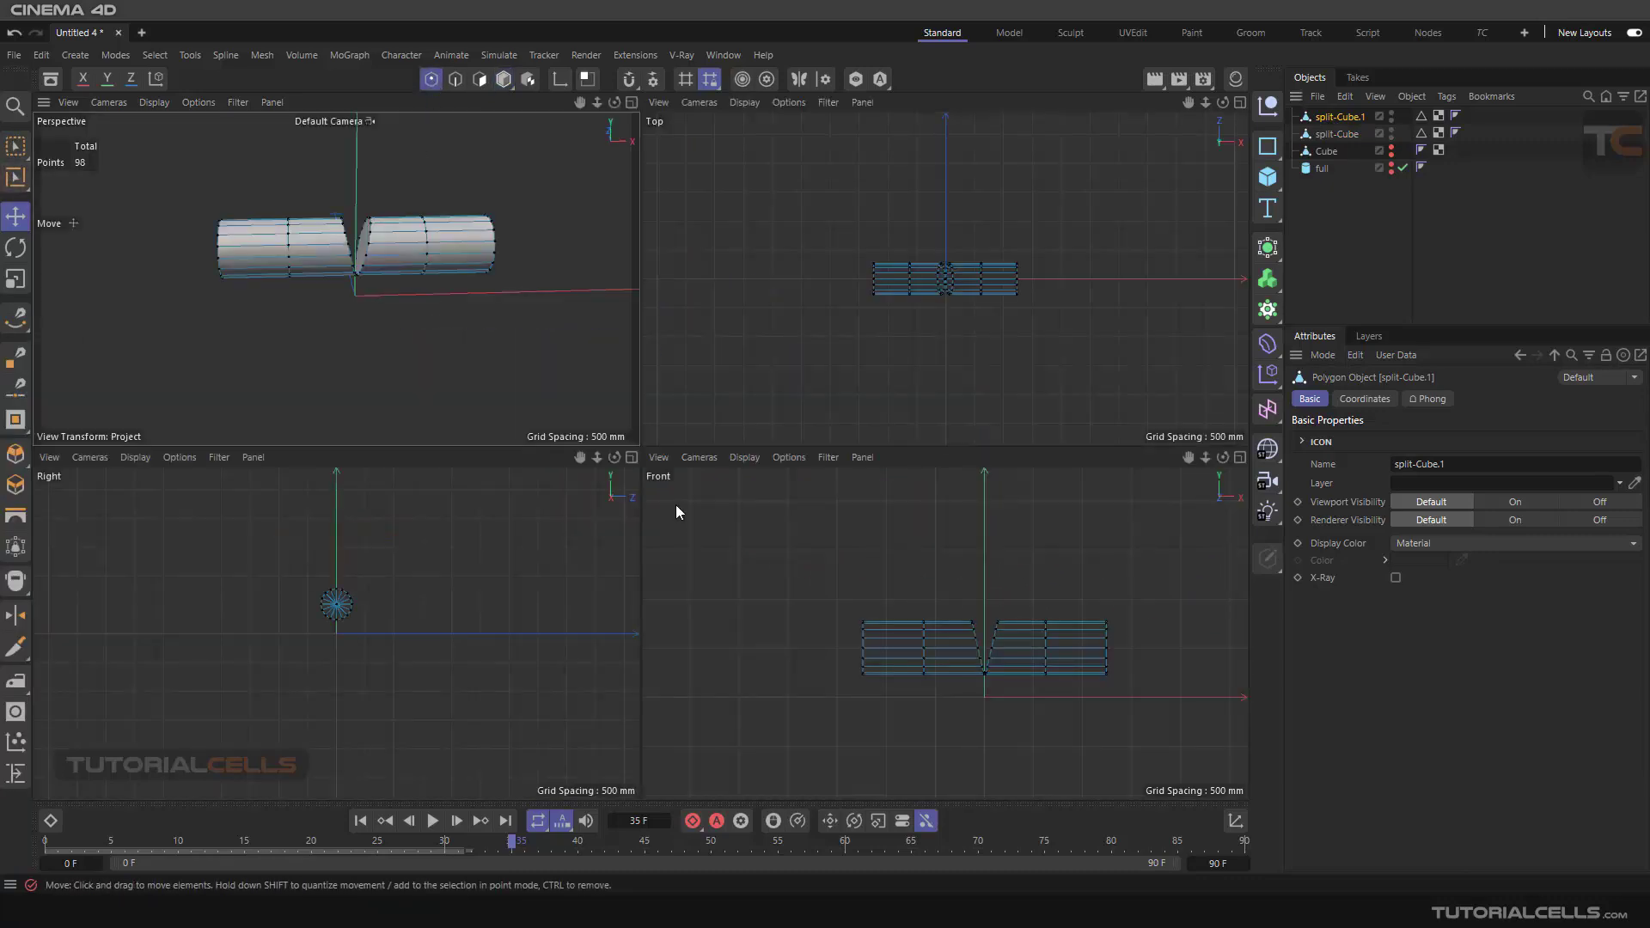
{"action": "middle_click", "coordinate": [920, 620]}
{"action": "scroll", "coordinate": [575, 434], "scroll_direction": "up", "scroll_amount": 3}
{"action": "left_click", "coordinate": [15, 147]}
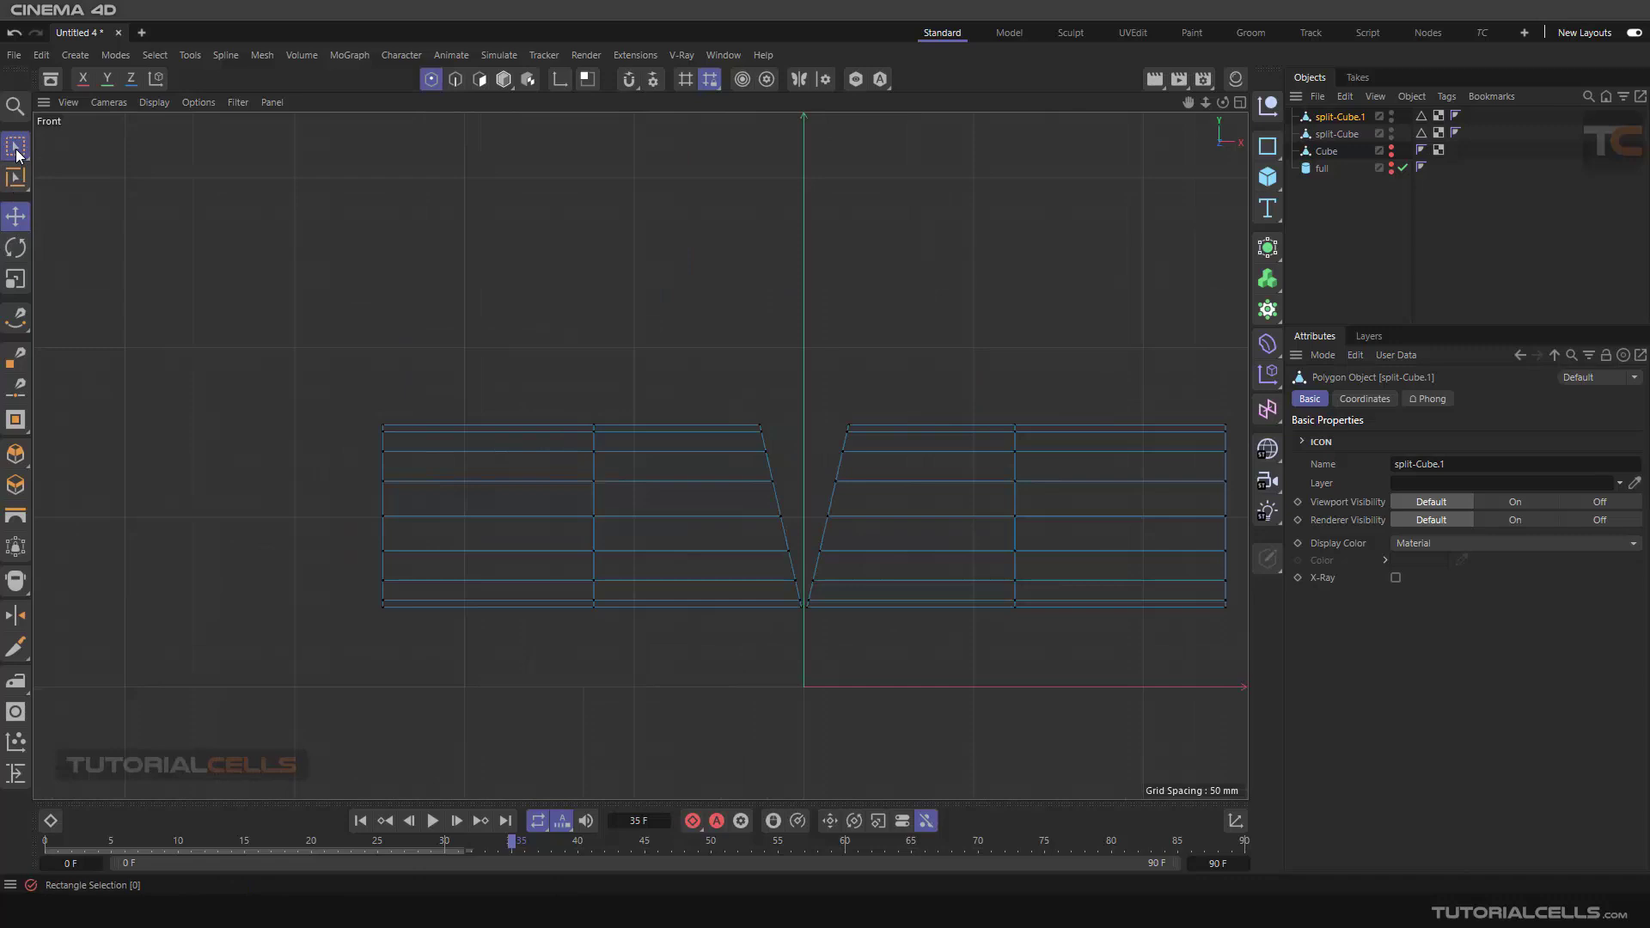
{"action": "left_click_drag", "start_coordinate": [323, 347], "coordinate": [804, 657]}
{"action": "key", "text": "Delete"}
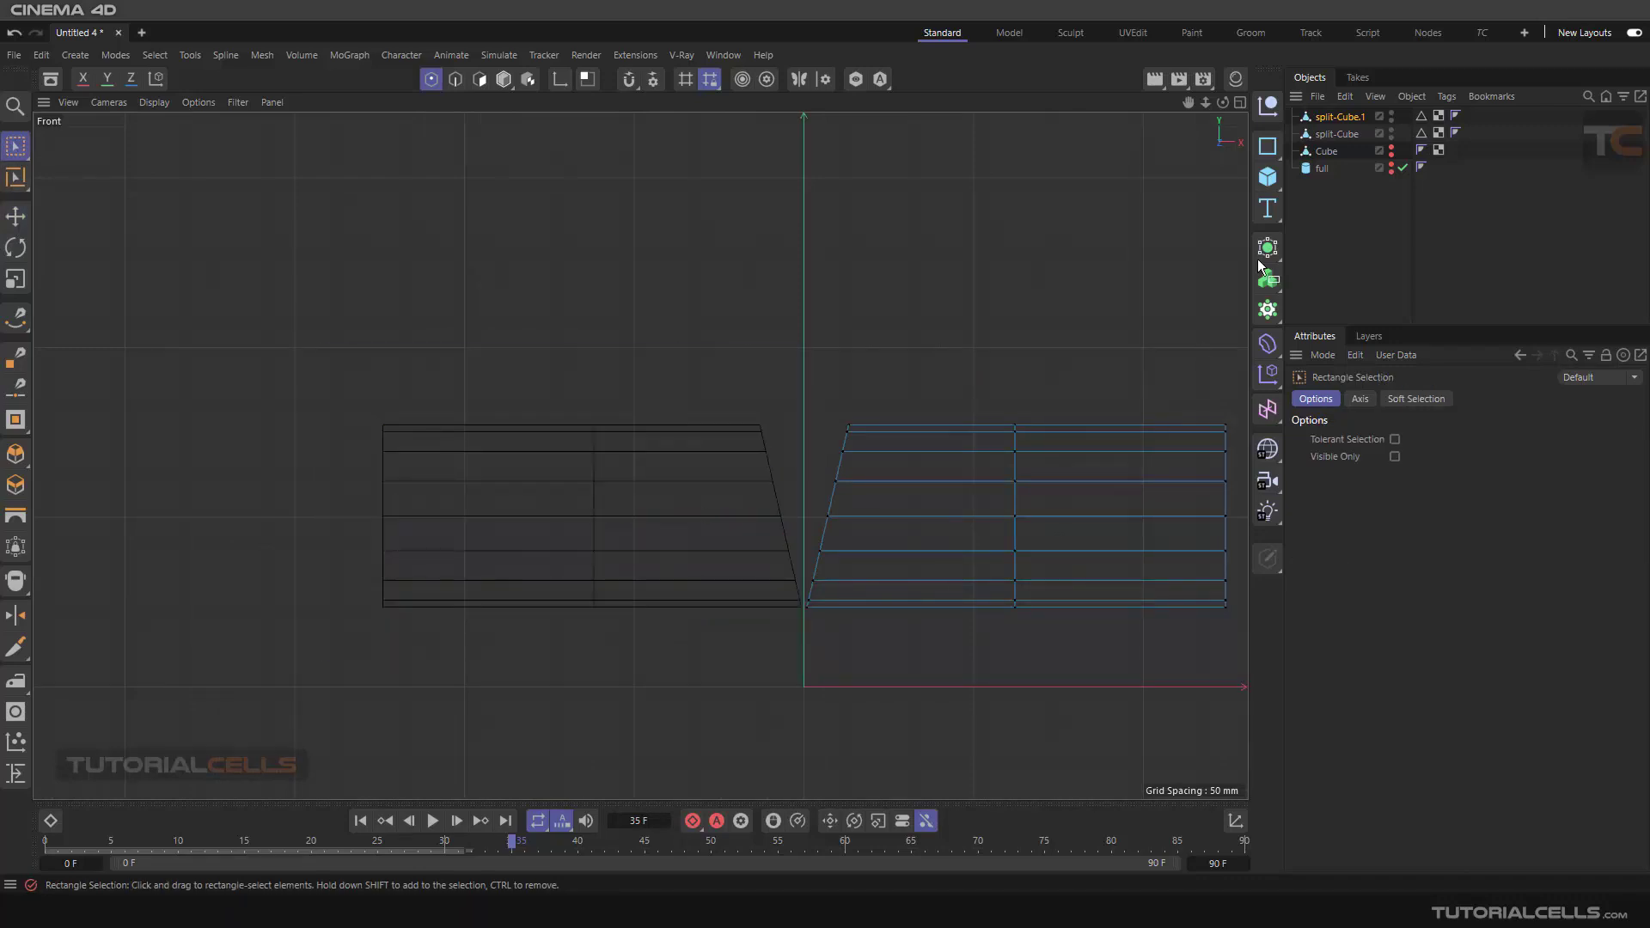
- Delete all points of the right half from split-Cube in the front view and return to the perspective view
{"action": "left_click", "coordinate": [1334, 134]}
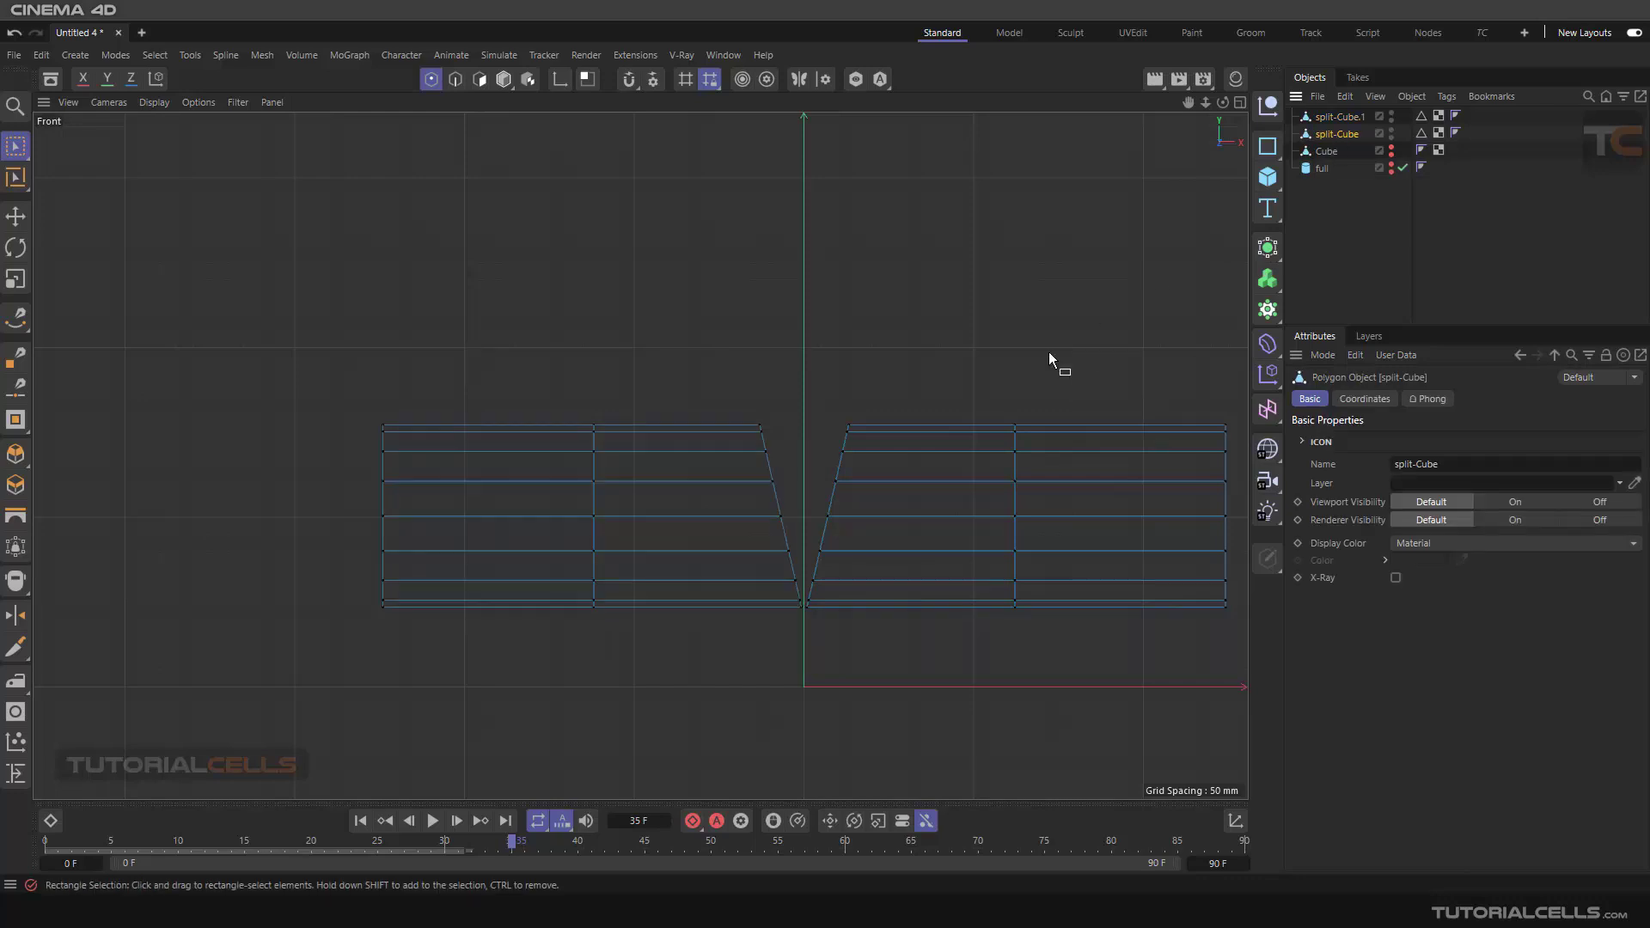
{"action": "middle_click_drag", "start_coordinate": [990, 382], "coordinate": [916, 347], "text": "alt"}
{"action": "left_click_drag", "start_coordinate": [1183, 328], "coordinate": [731, 633]}
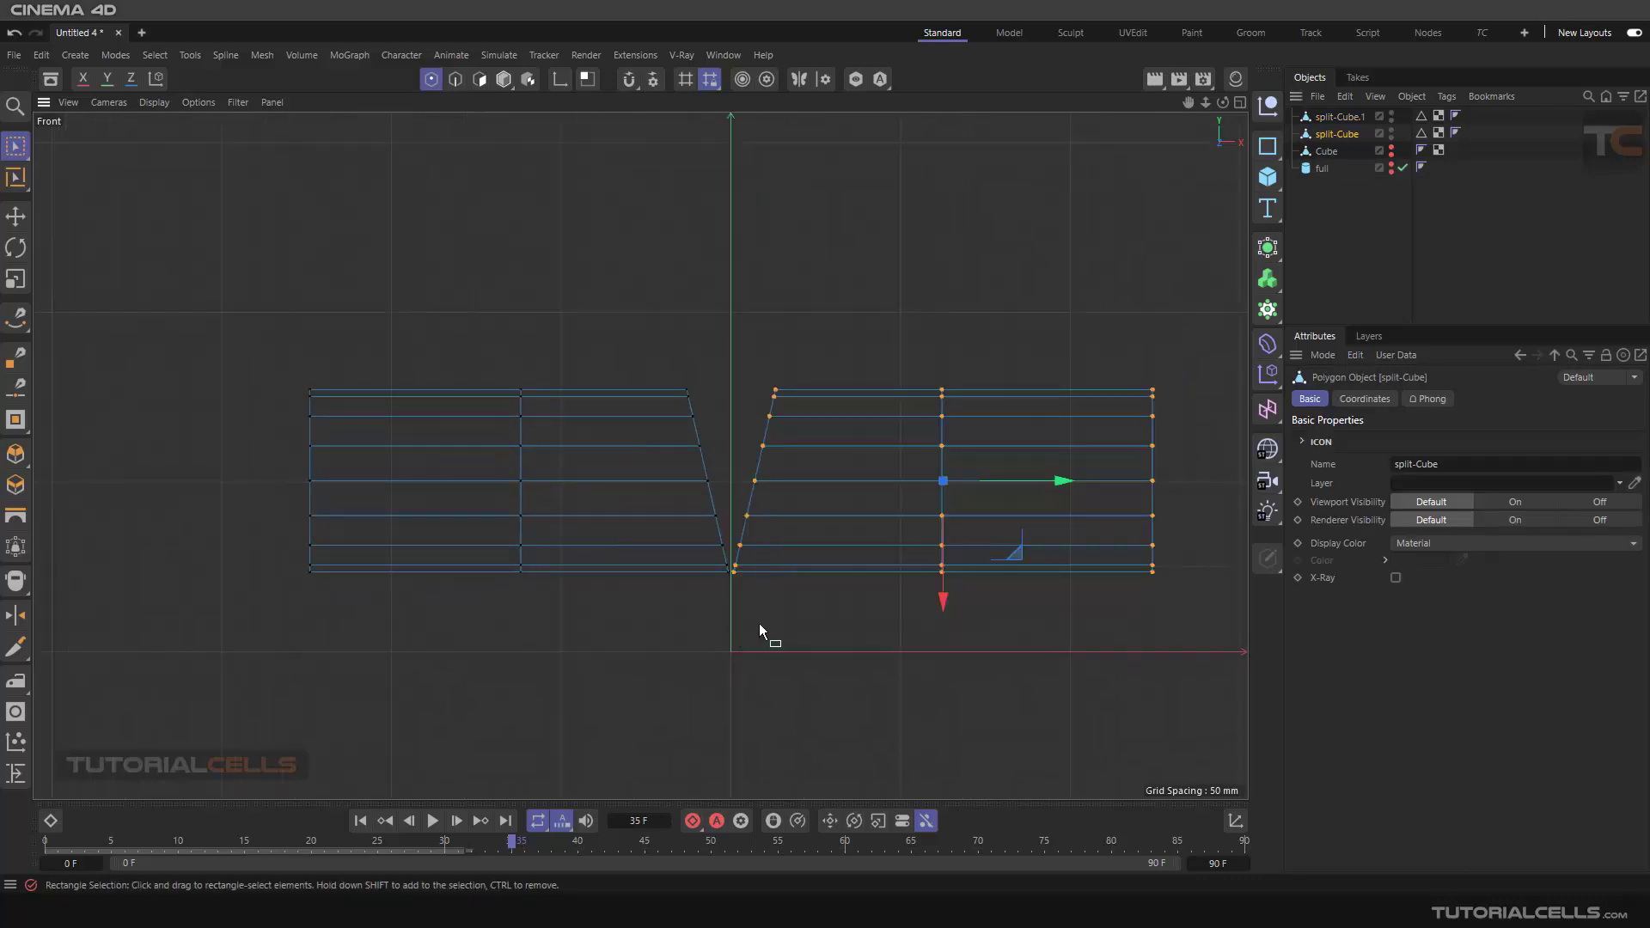
{"action": "key", "text": "Delete"}
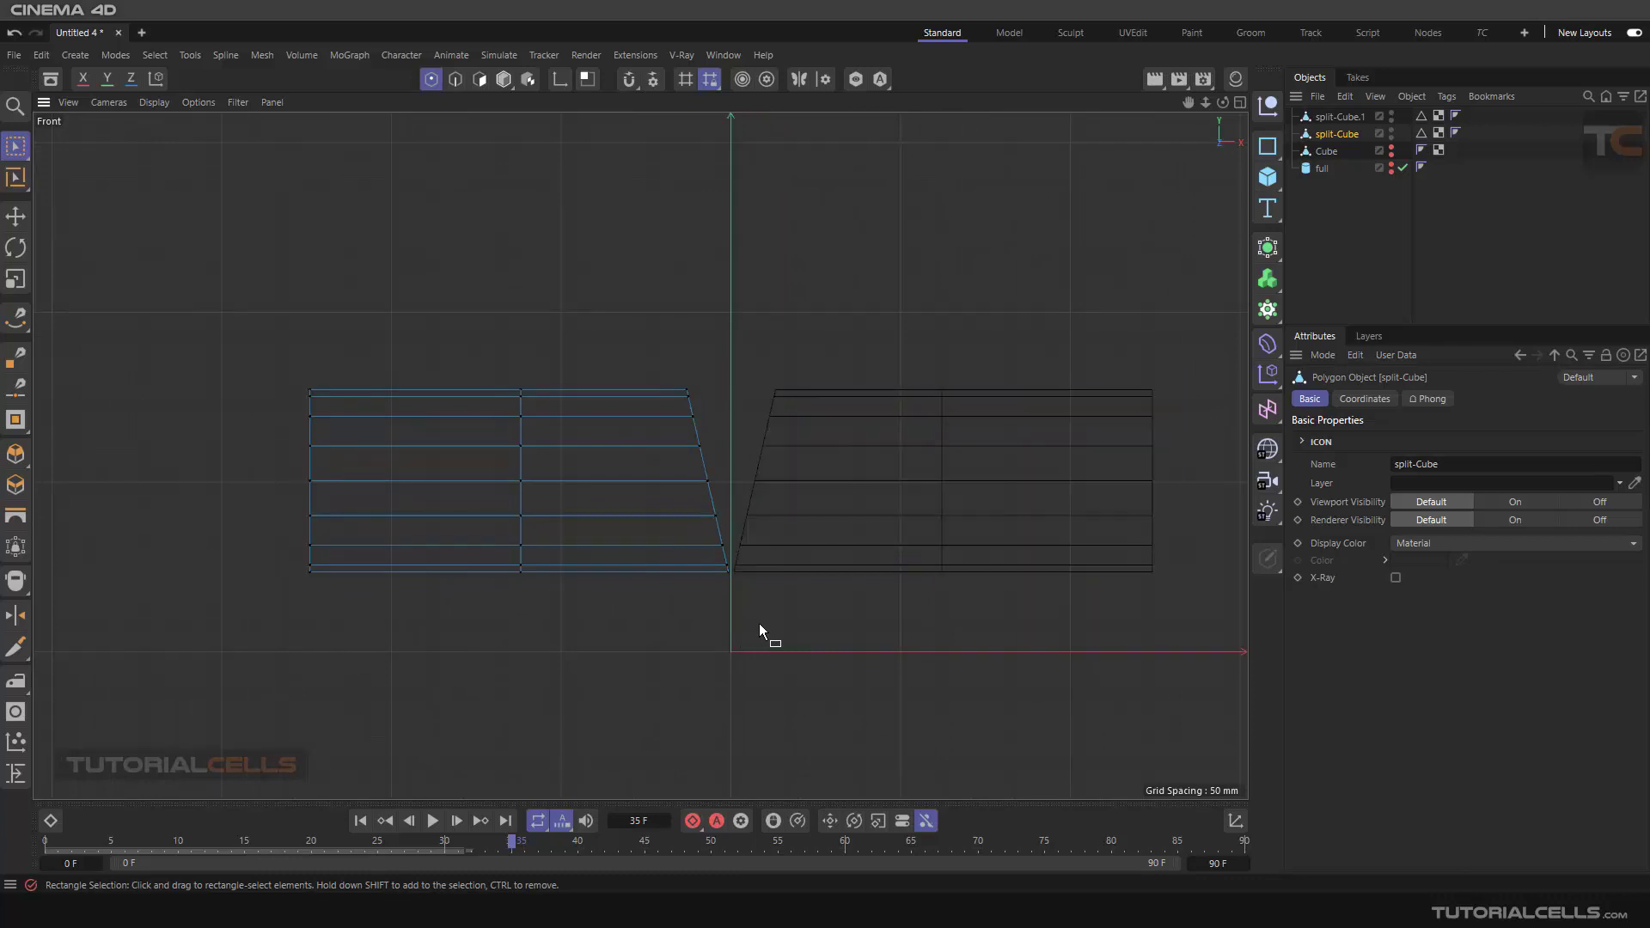
{"action": "middle_click", "coordinate": [663, 352]}
{"action": "middle_click", "coordinate": [497, 270]}
{"action": "left_click_drag", "start_coordinate": [698, 342], "coordinate": [627, 352], "text": "alt"}
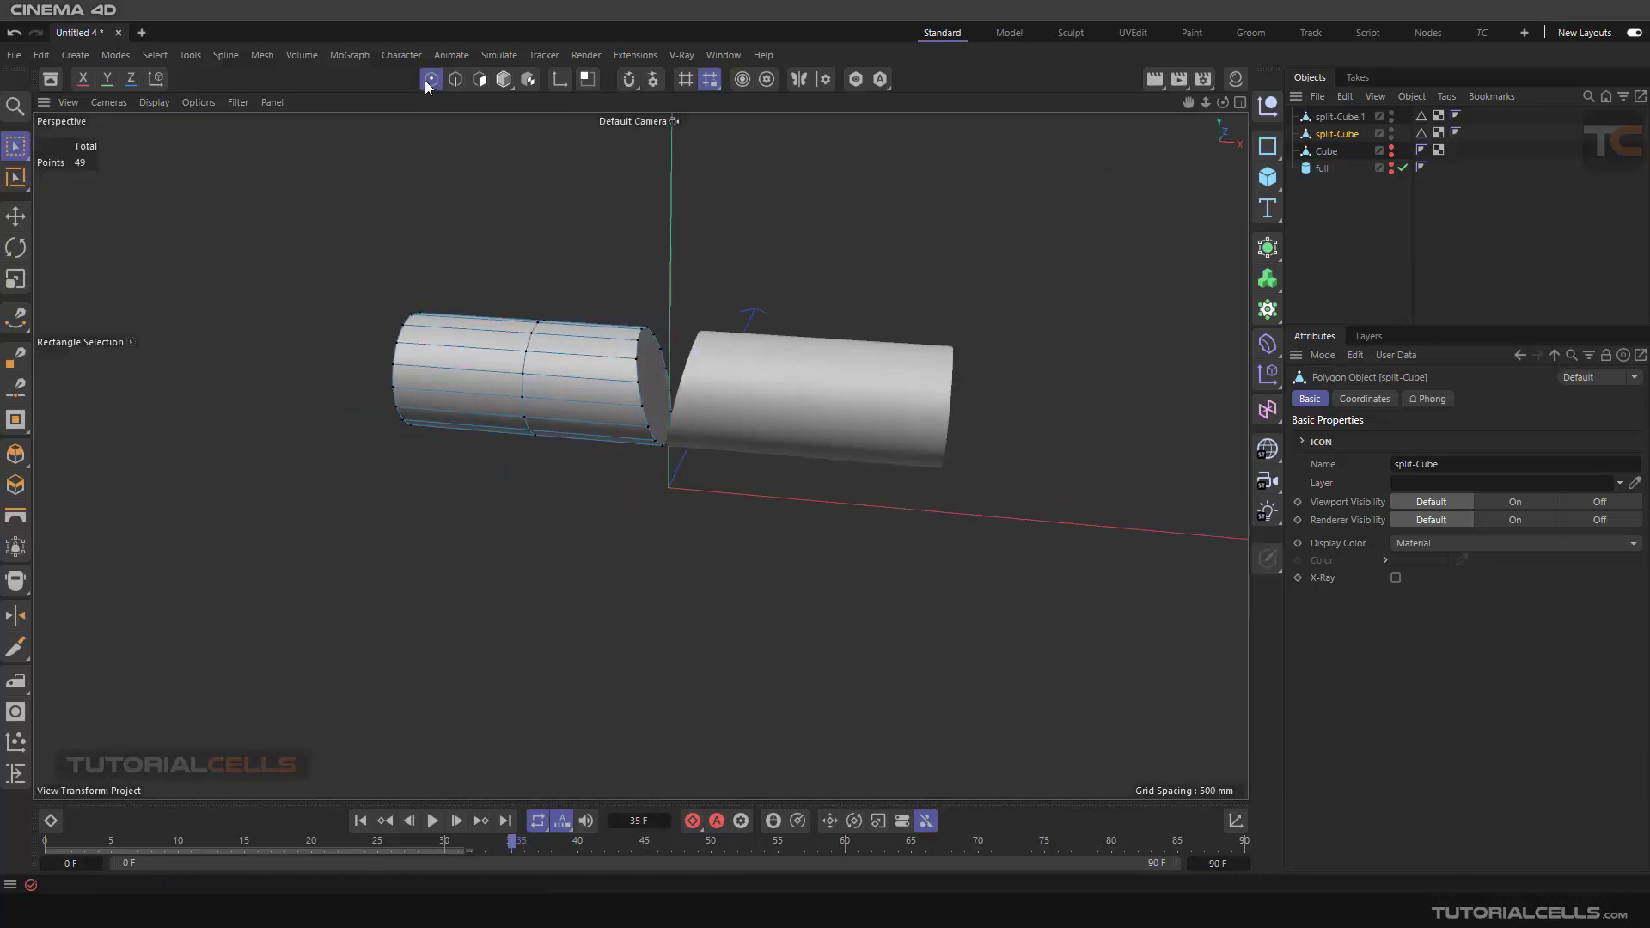
- Switch back to Model mode and select each cylinder half in turn, ending with the left one
{"action": "left_click", "coordinate": [503, 79]}
{"action": "left_click", "coordinate": [1337, 118]}
{"action": "left_click", "coordinate": [1338, 137]}
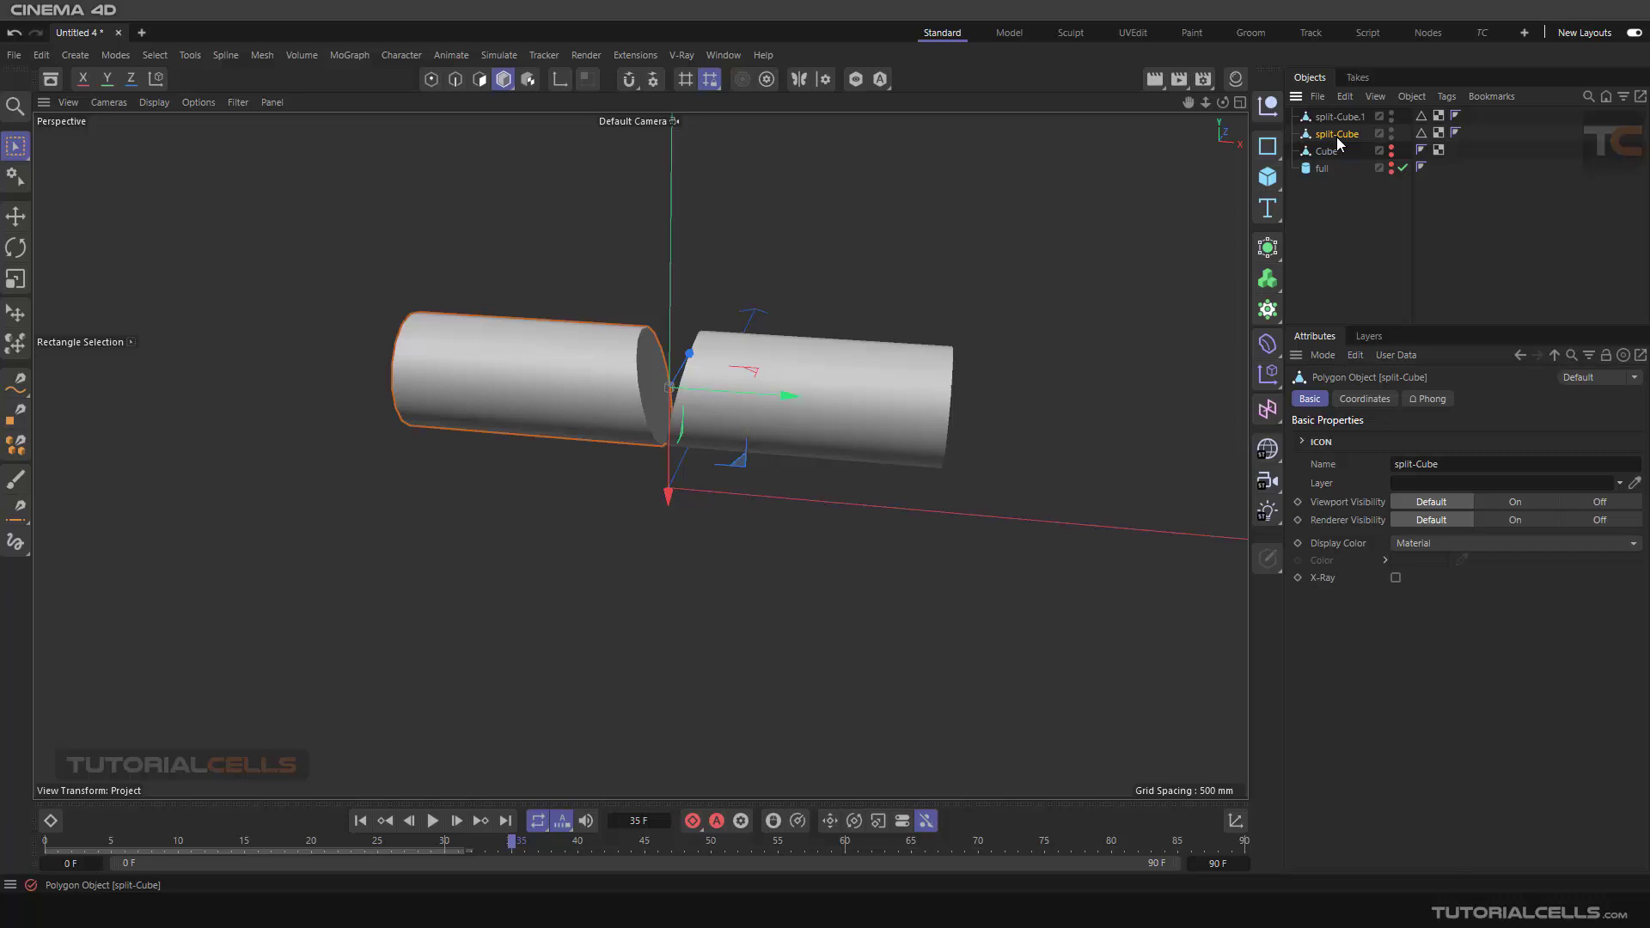
- Group the two cut cylinder halves, split-Cube.1 and split-Cube, under one null and rename it "splits"
{"action": "left_click", "coordinate": [1337, 119]}
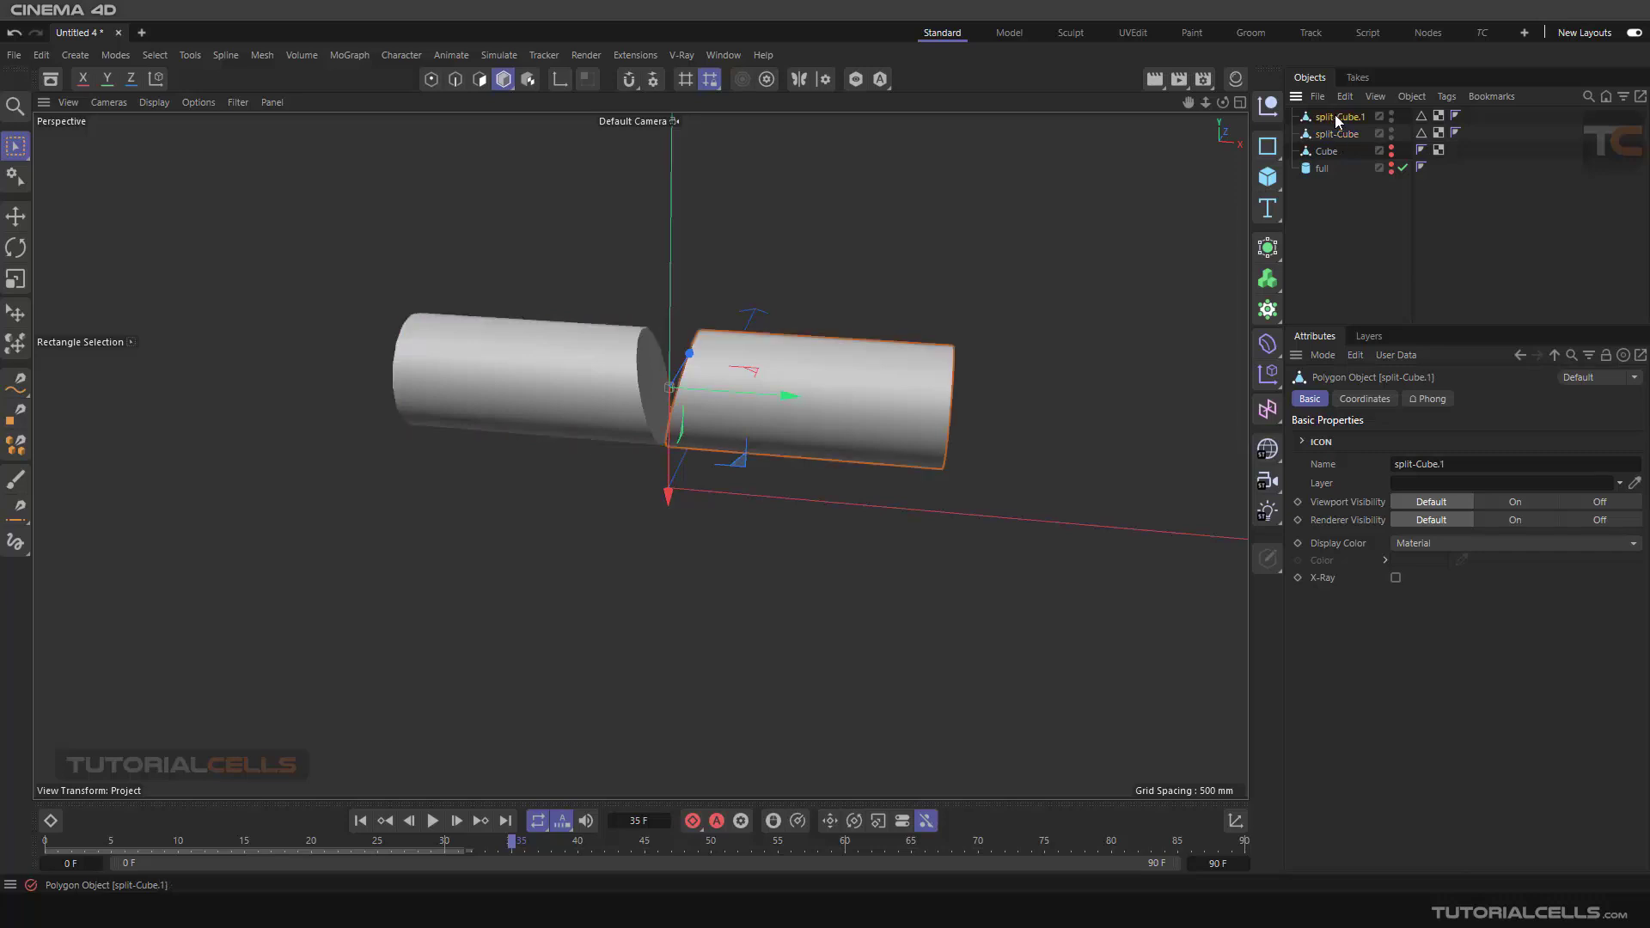
{"action": "left_click", "coordinate": [1338, 136], "text": "ctrl"}
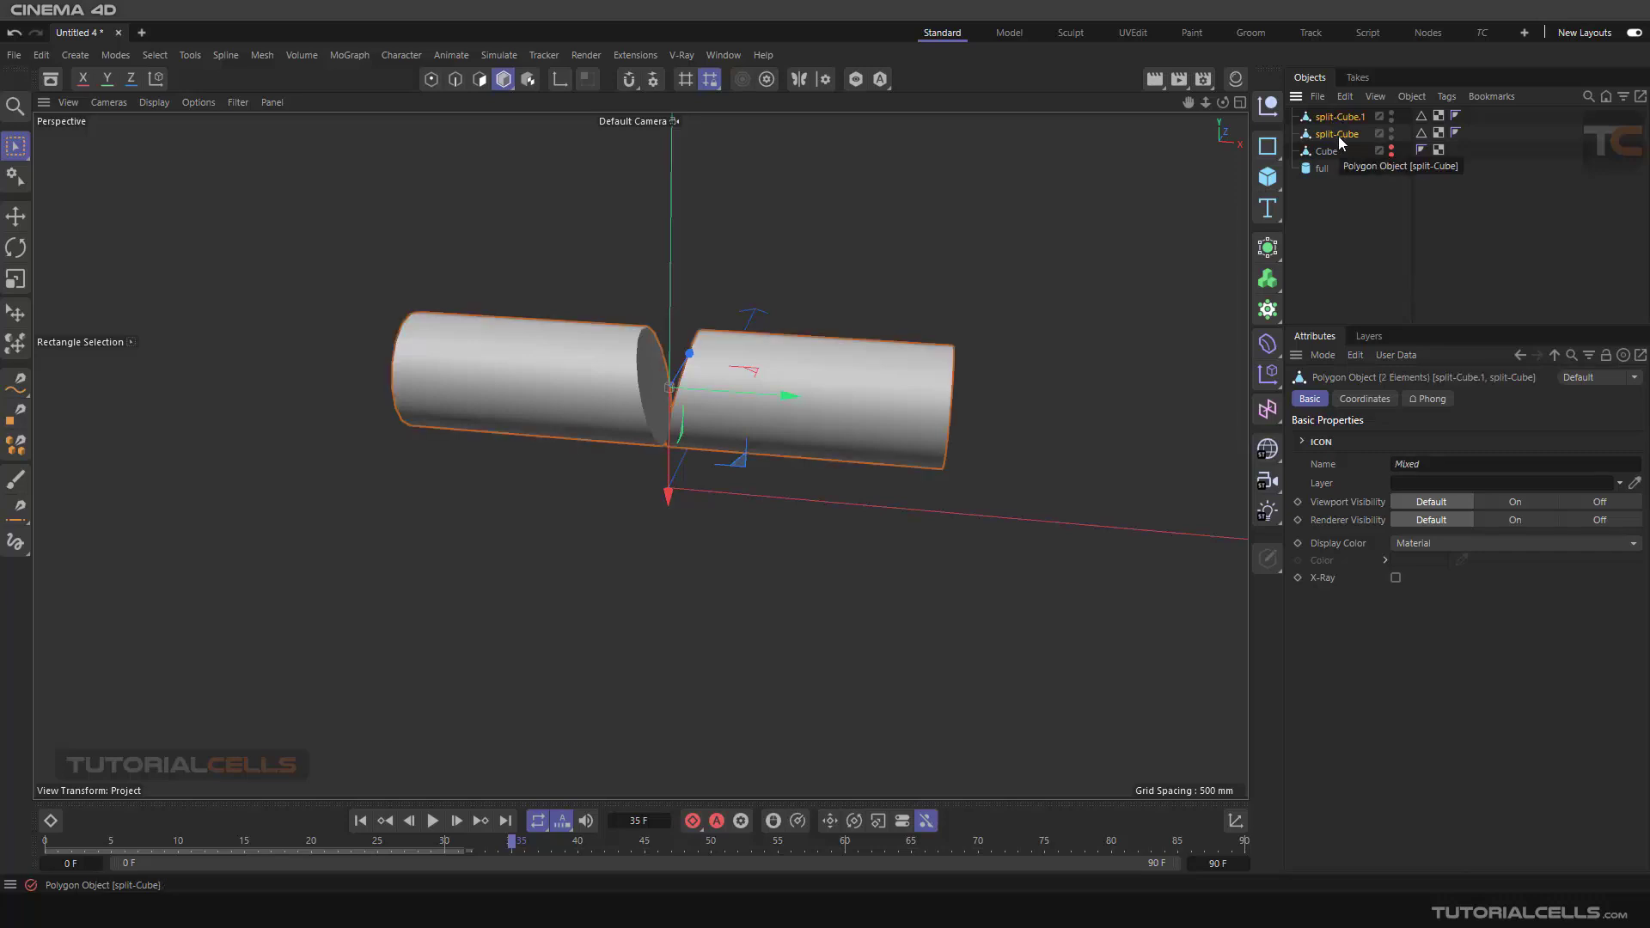
{"action": "key", "text": "alt+g"}
{"action": "left_click_drag", "start_coordinate": [843, 440], "coordinate": [860, 481], "text": "alt"}
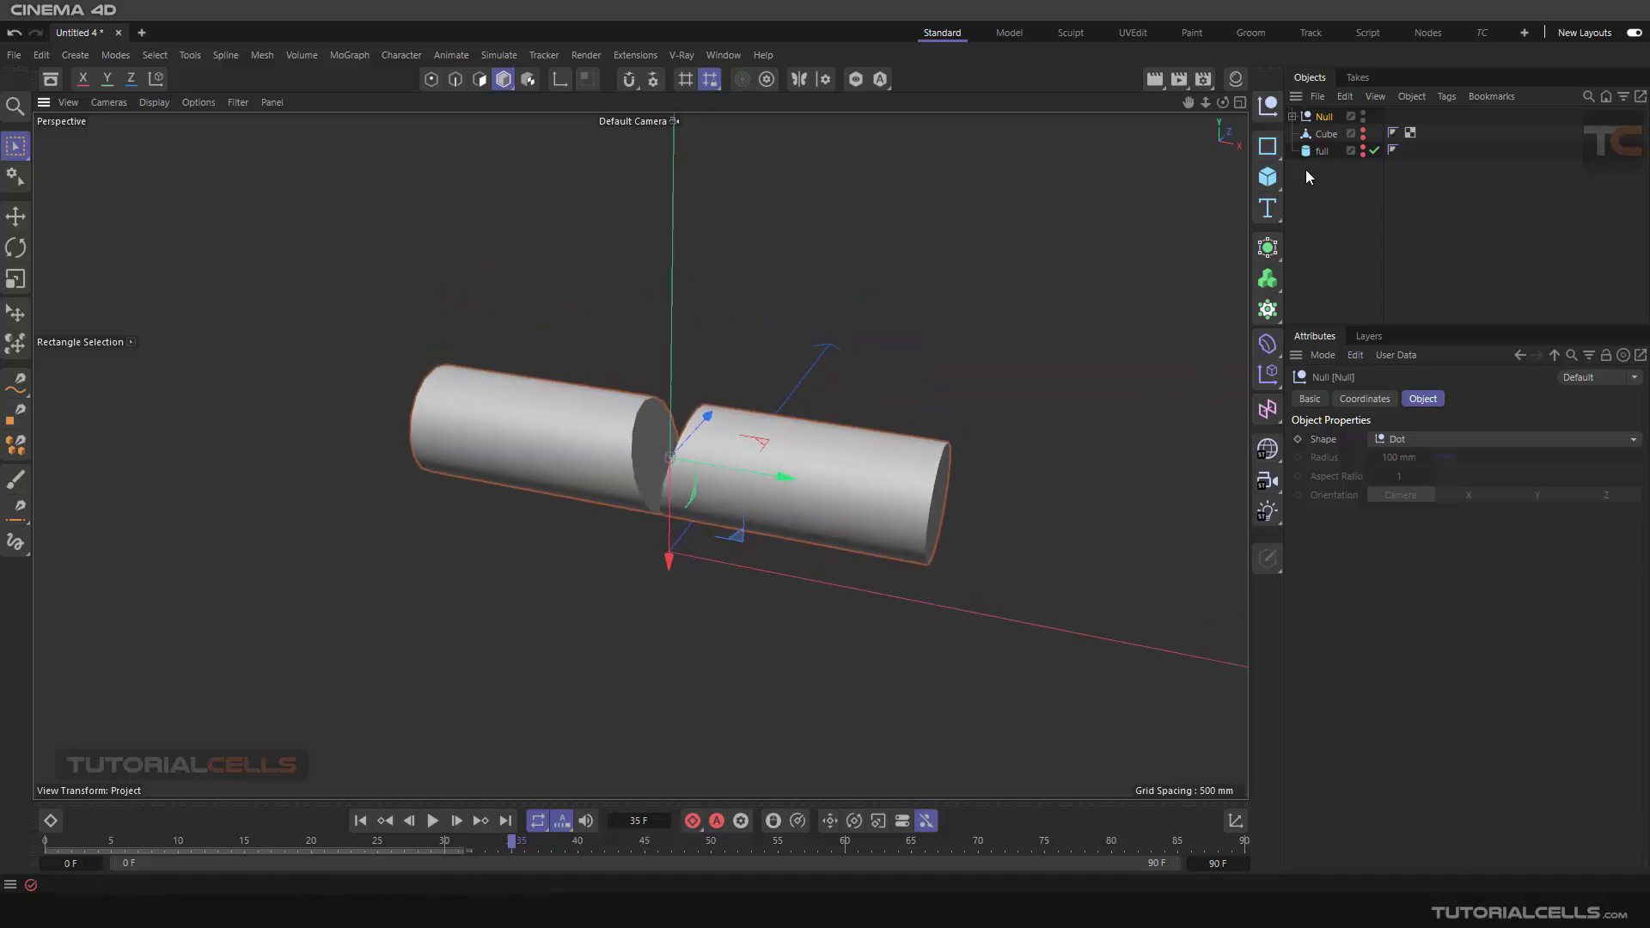
{"action": "double_click", "coordinate": [1326, 117]}
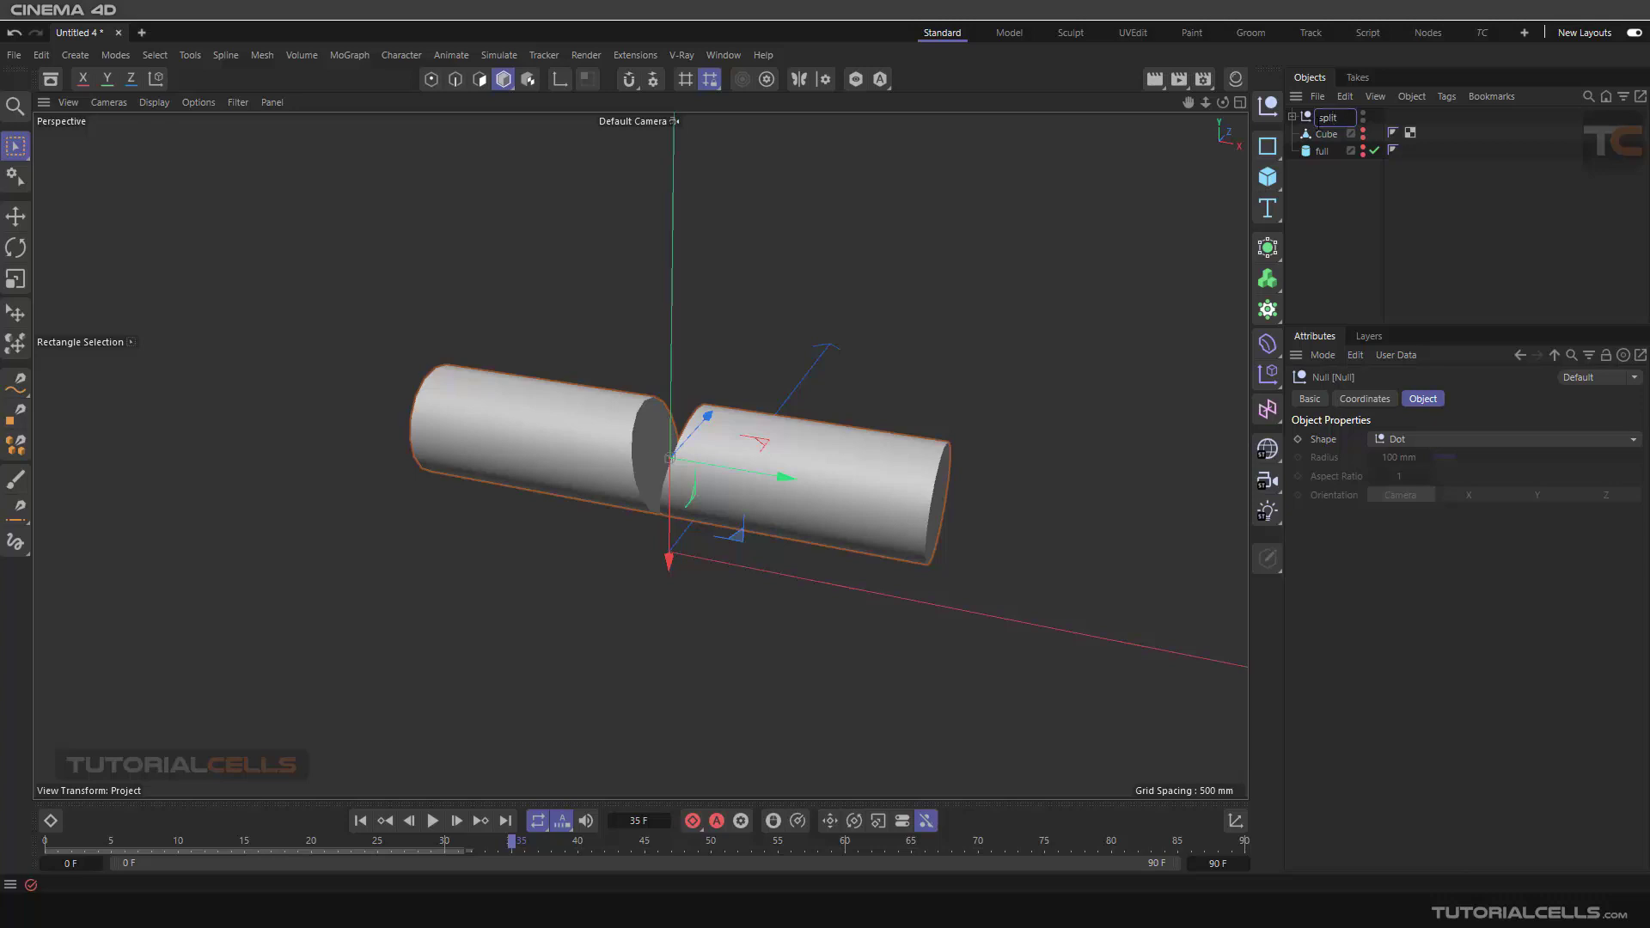
{"action": "type", "text": "splits"}
{"action": "left_click", "coordinate": [949, 372]}
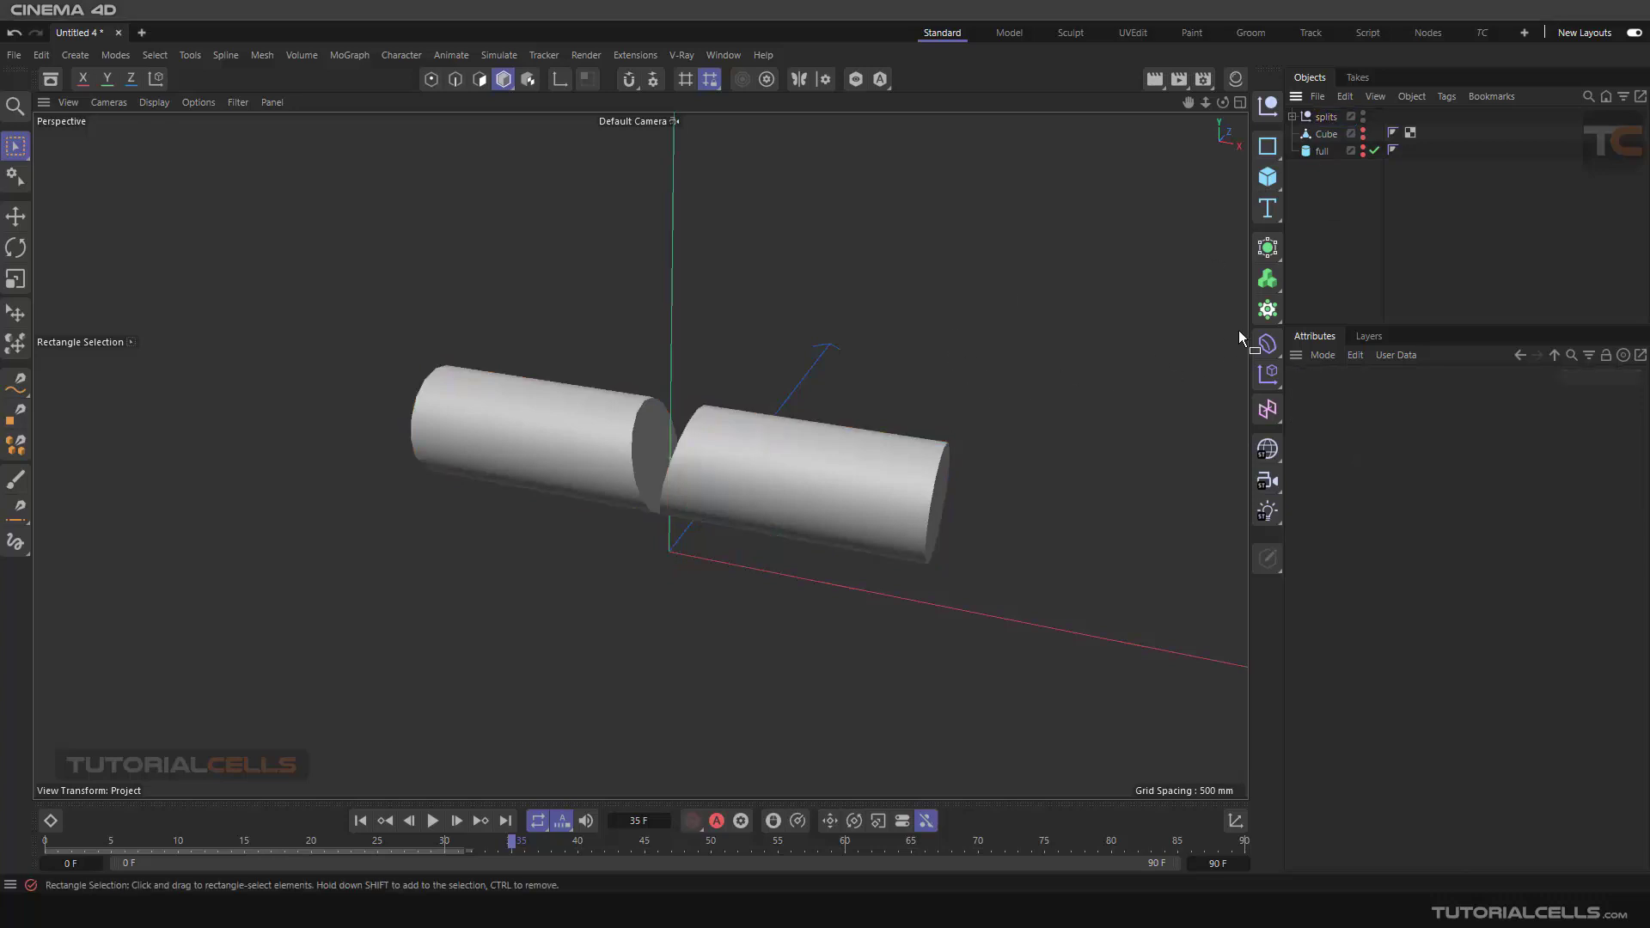
- Add a Cloner object and place the splits group and the full cylinder inside it as children
{"action": "key", "text": "e"}
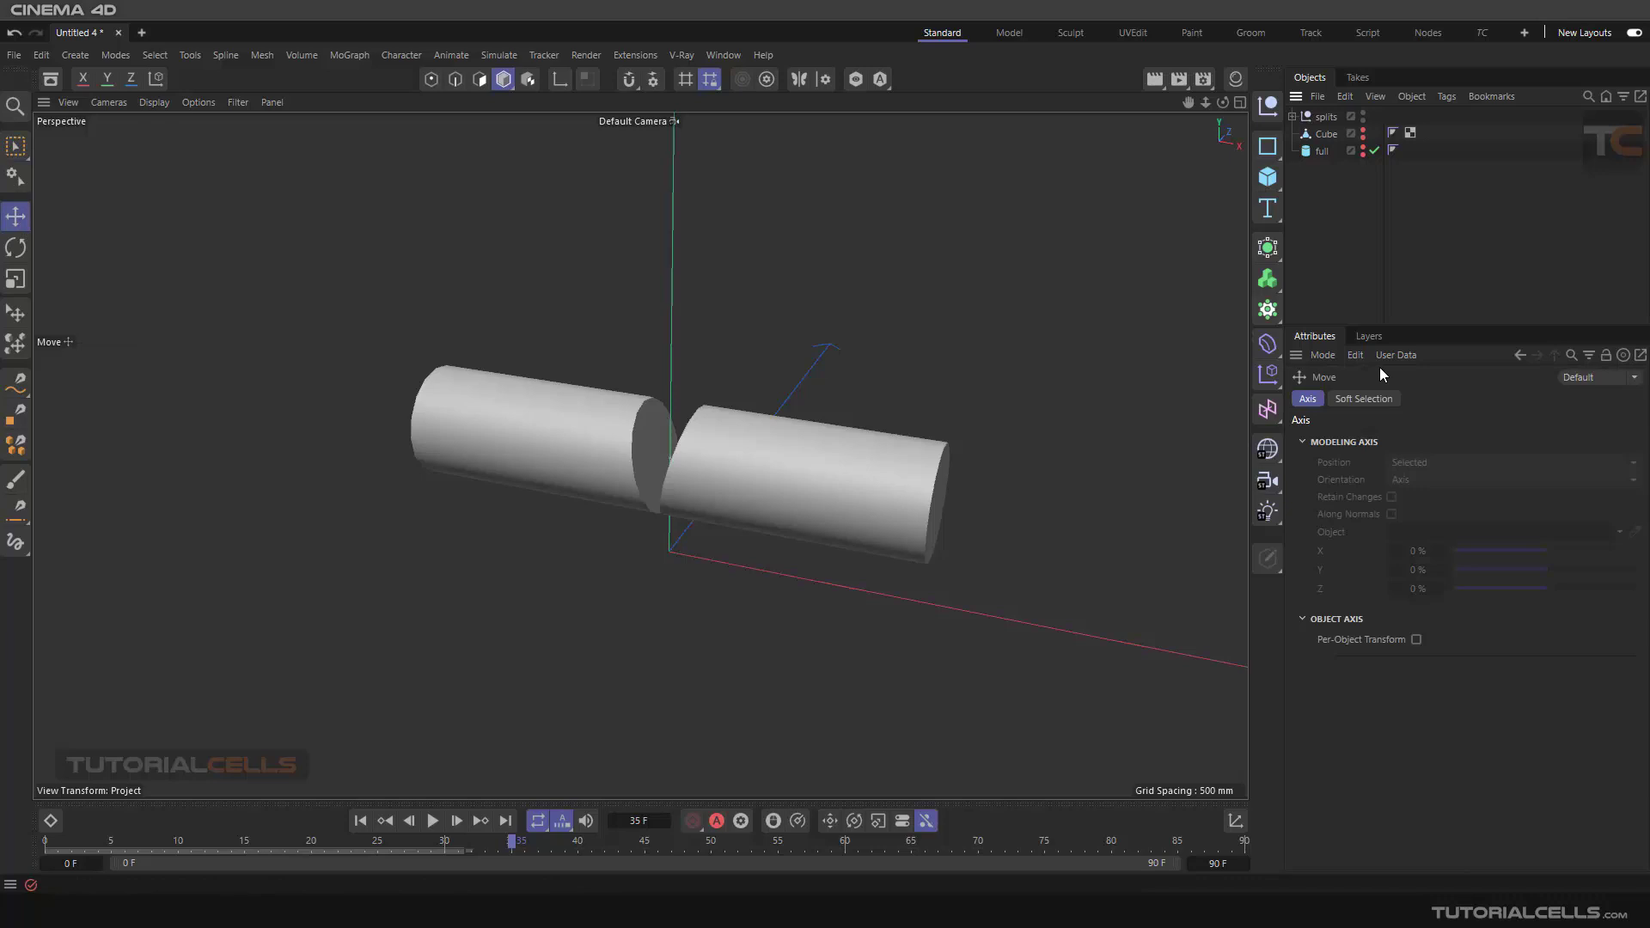
{"action": "middle_click_drag", "start_coordinate": [786, 479], "coordinate": [776, 451], "text": "alt"}
{"action": "scroll", "coordinate": [786, 478], "scroll_direction": "up", "scroll_amount": 1}
{"action": "left_click_drag", "start_coordinate": [786, 477], "coordinate": [776, 464], "text": "alt"}
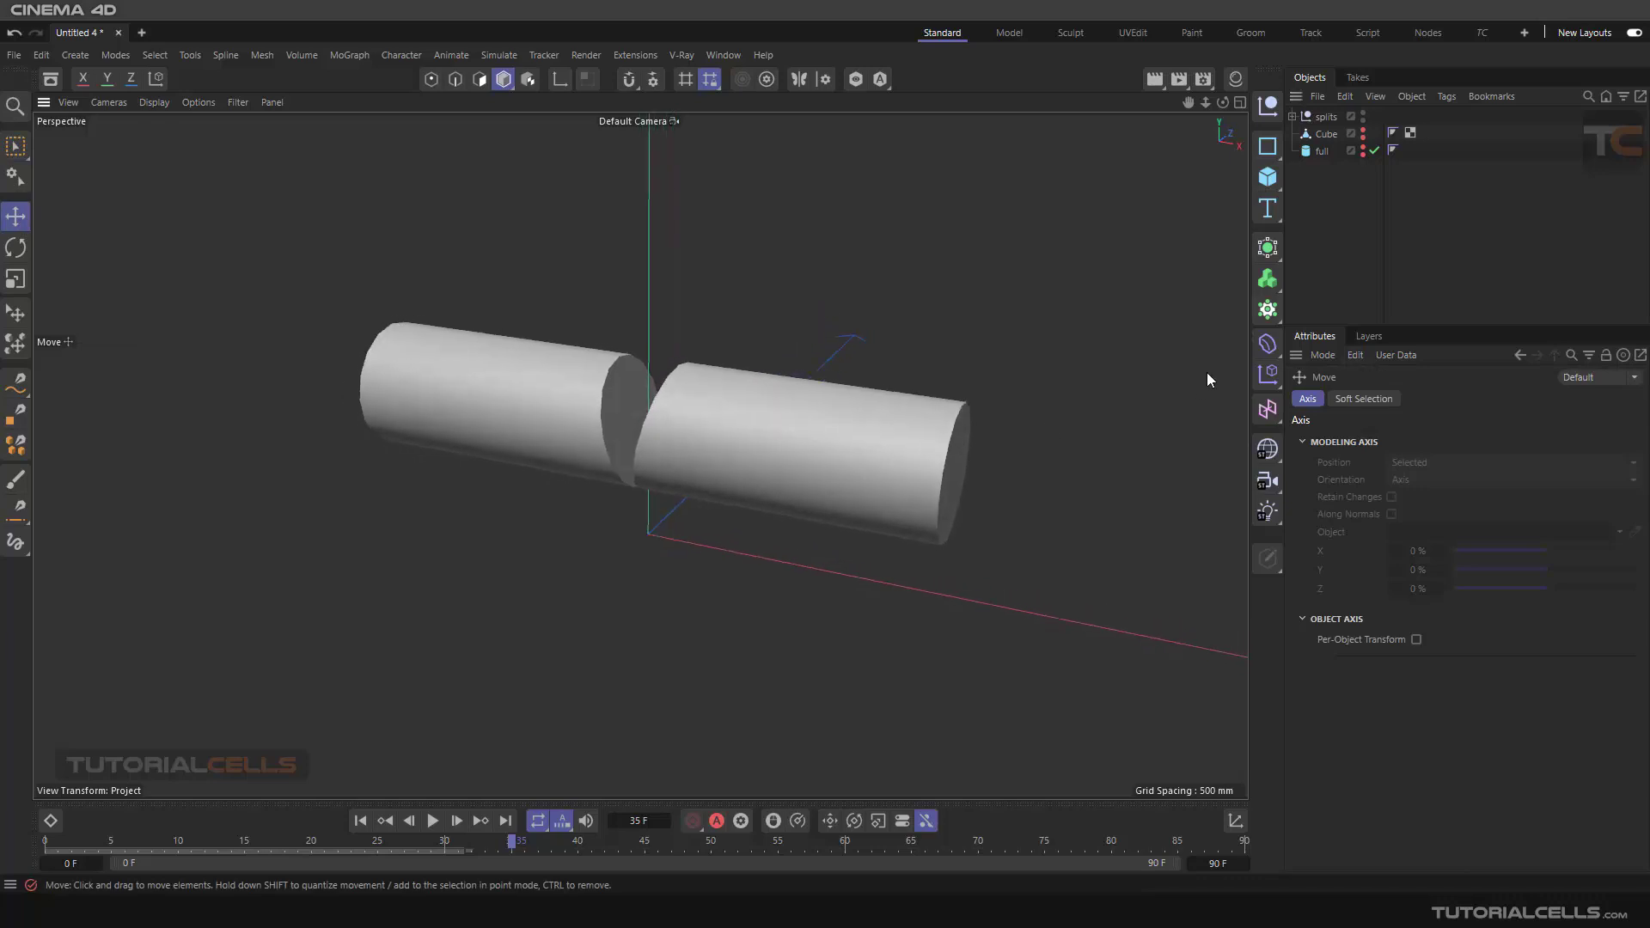
{"action": "left_click", "coordinate": [1268, 309]}
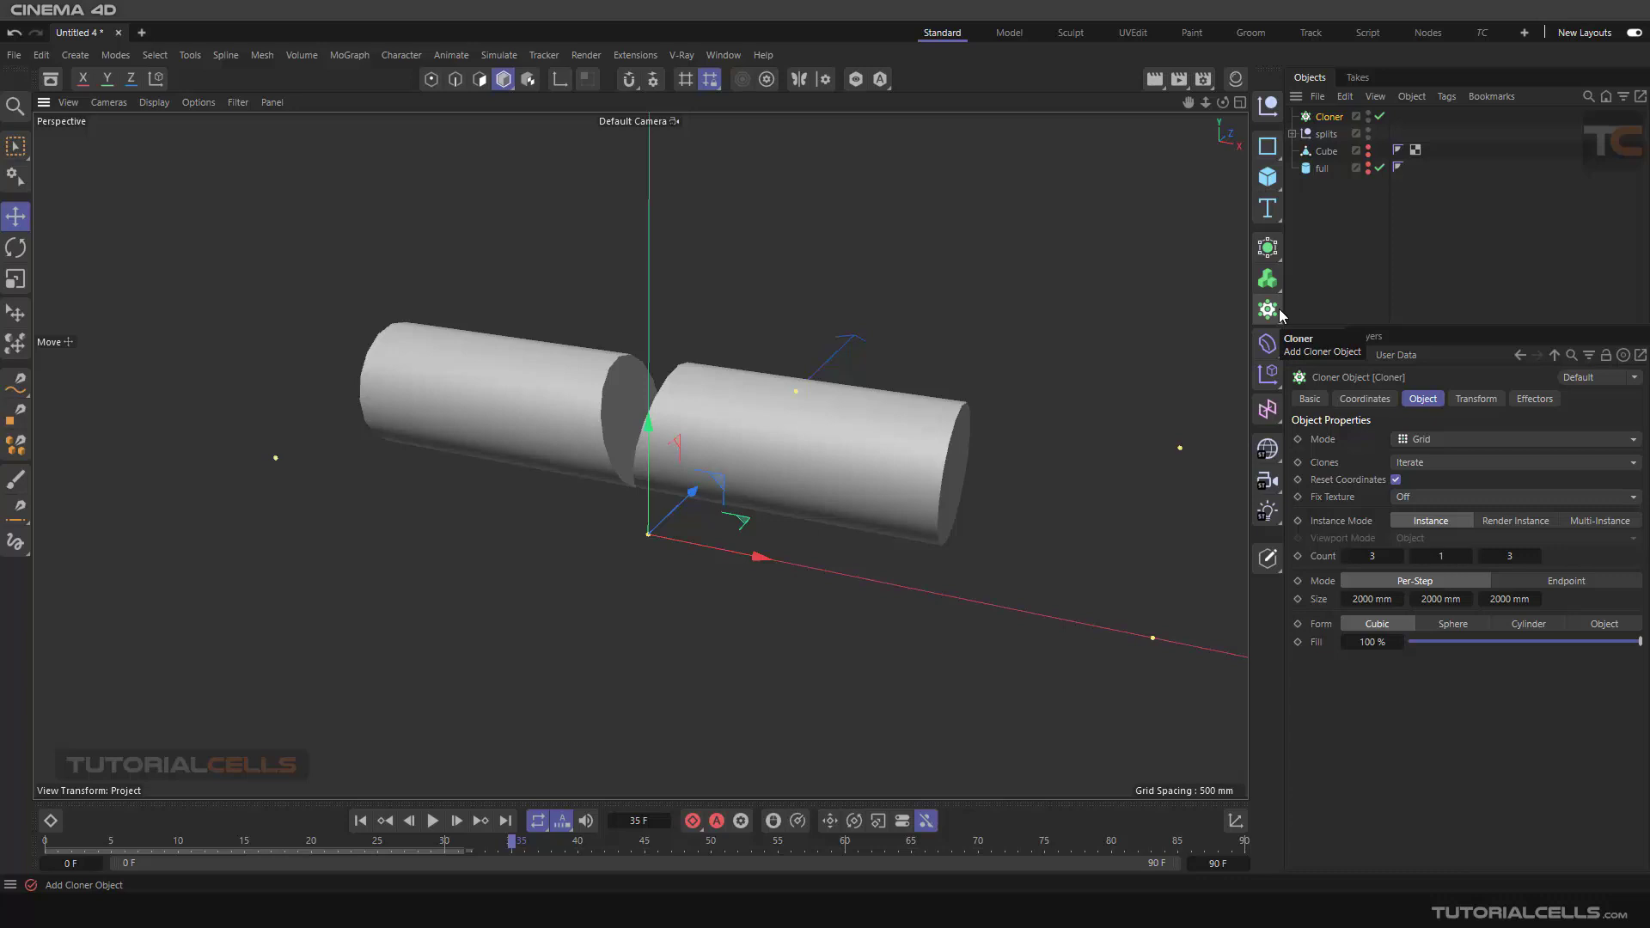
{"action": "left_click", "coordinate": [1320, 168]}
{"action": "left_click", "coordinate": [1325, 135], "text": "ctrl"}
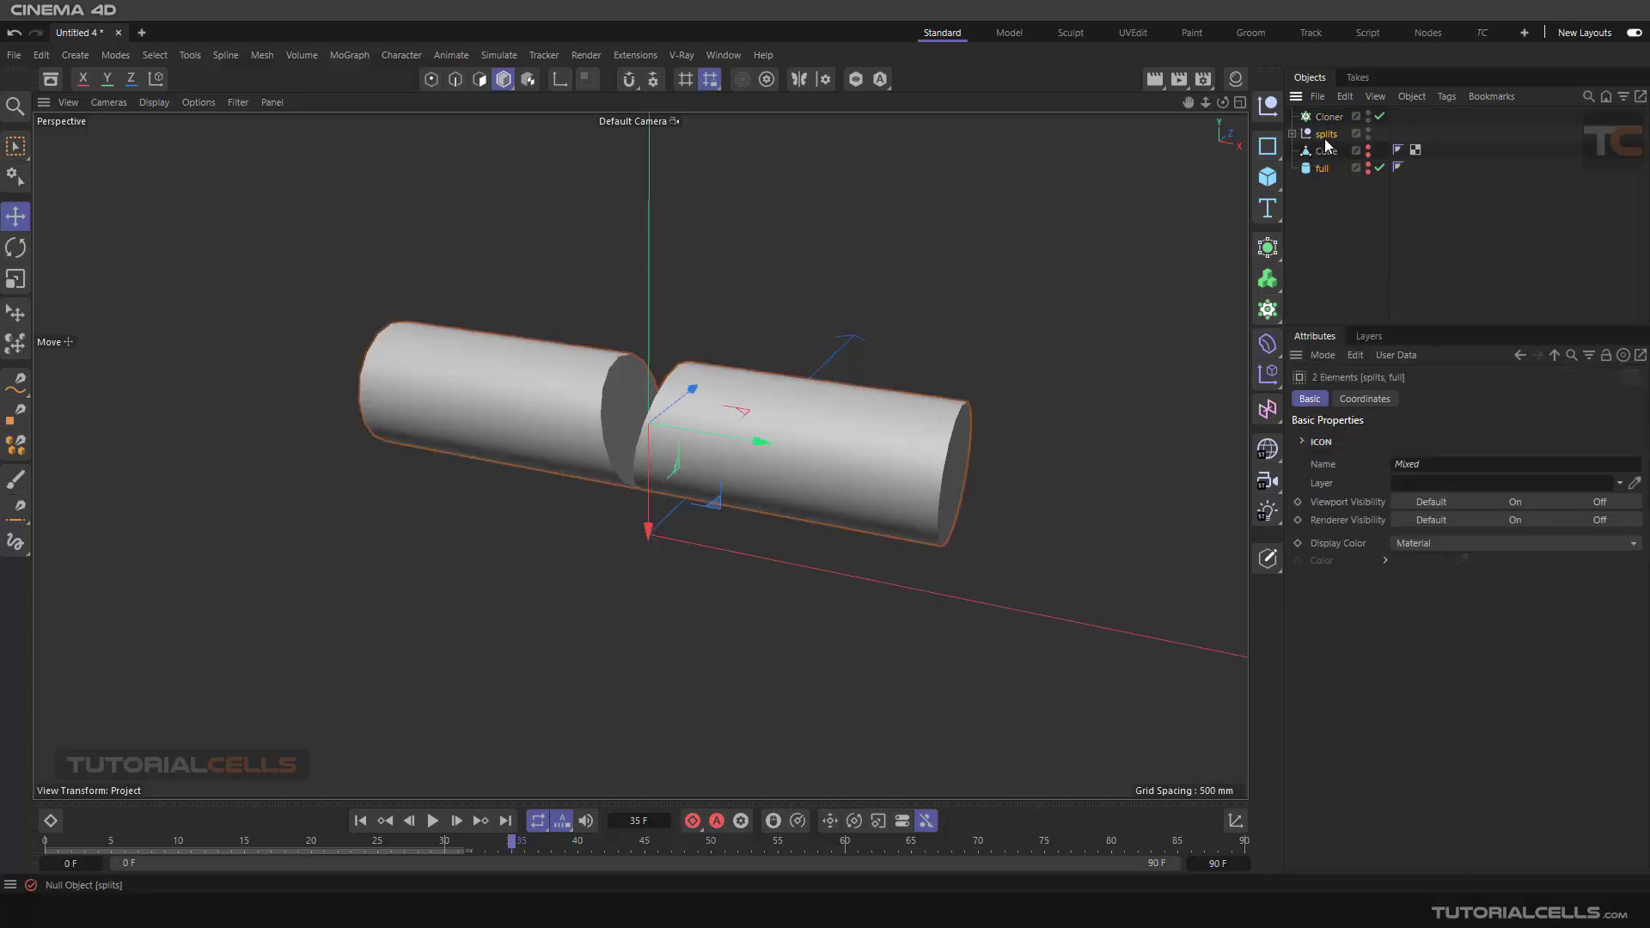
{"action": "left_click_drag", "start_coordinate": [1325, 136], "coordinate": [1329, 118]}
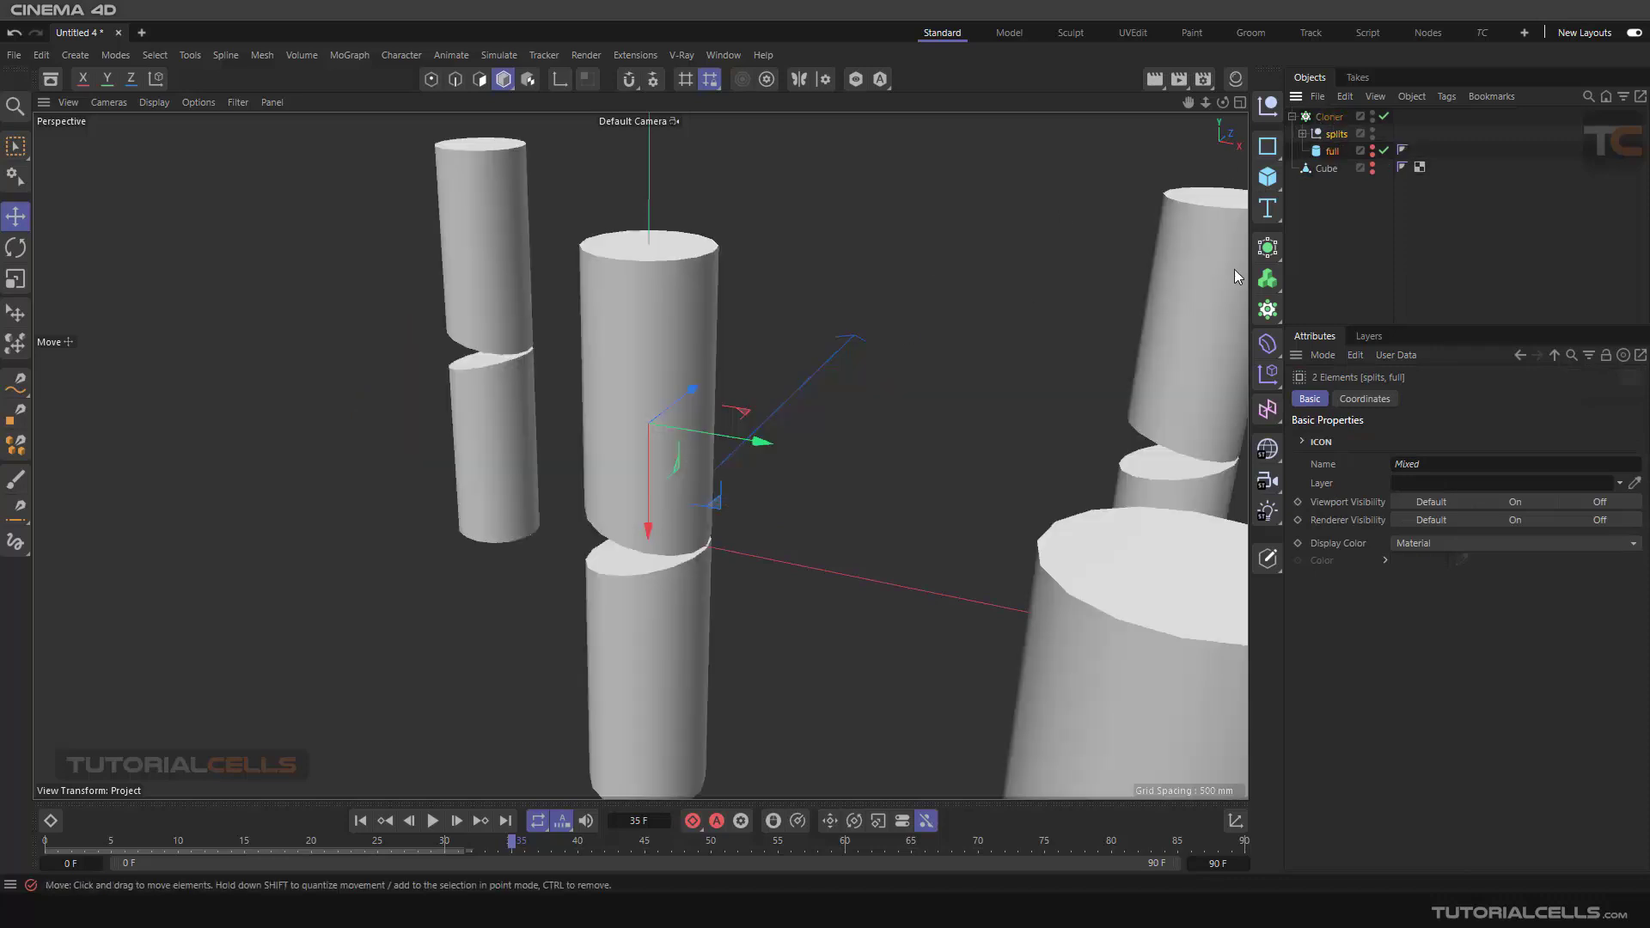
- Set the Cloner to Linear mode with Count 1 and P.Y 0 mm, and turn off Reset Coordinates
{"action": "left_click", "coordinate": [1328, 117]}
{"action": "left_click", "coordinate": [1415, 440]}
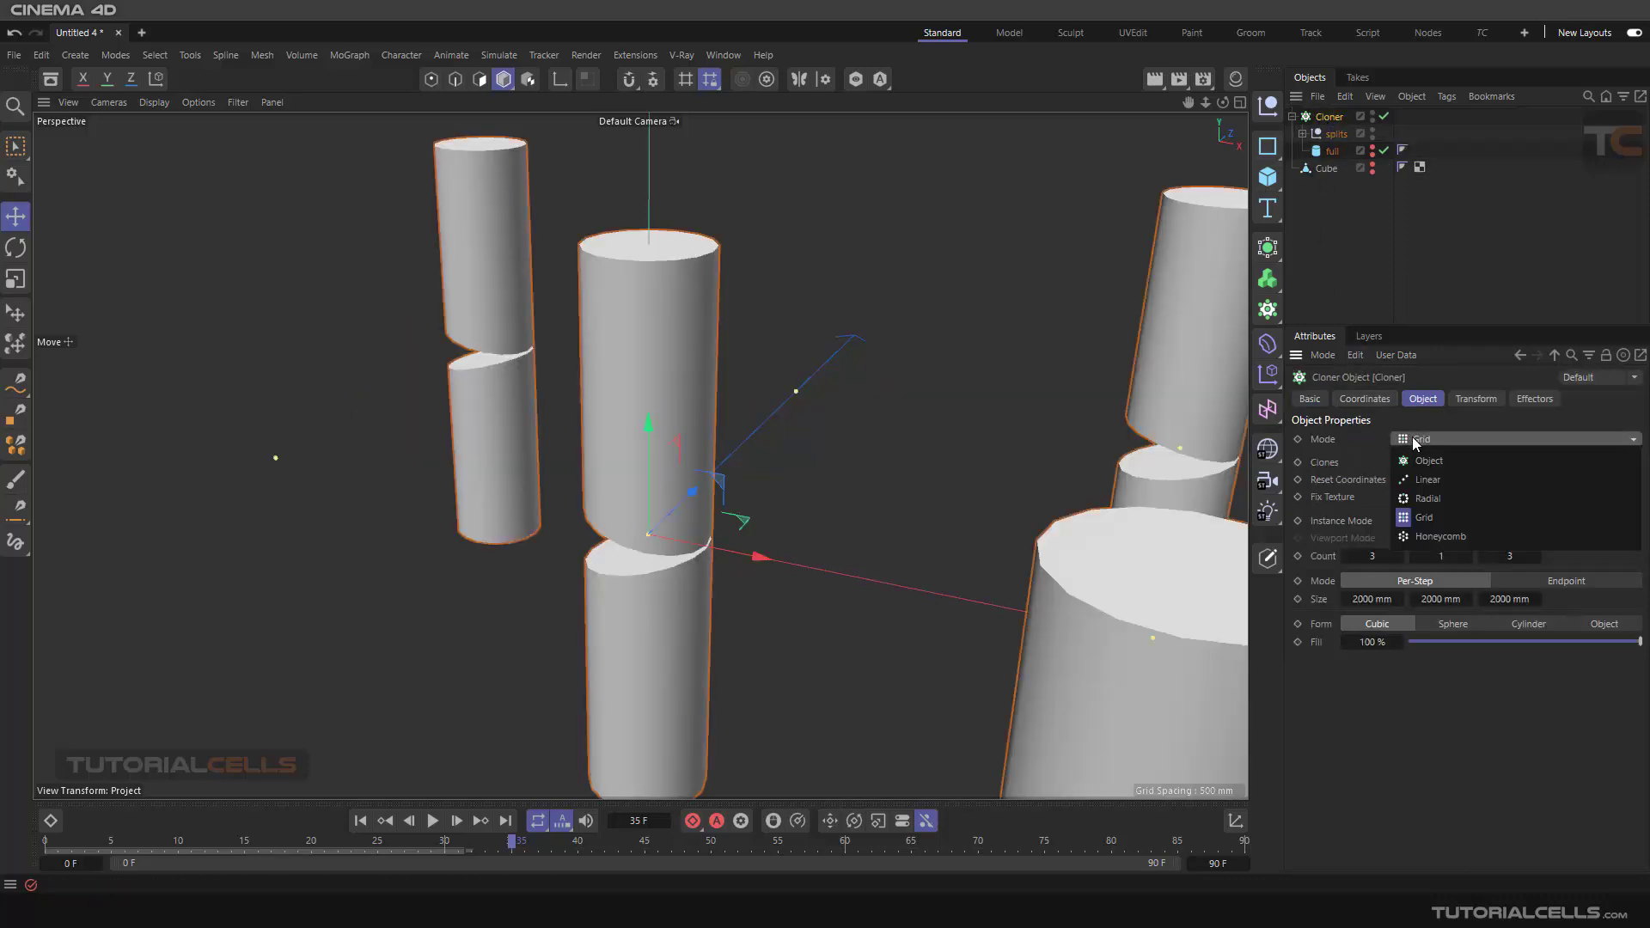
{"action": "left_click", "coordinate": [1416, 479]}
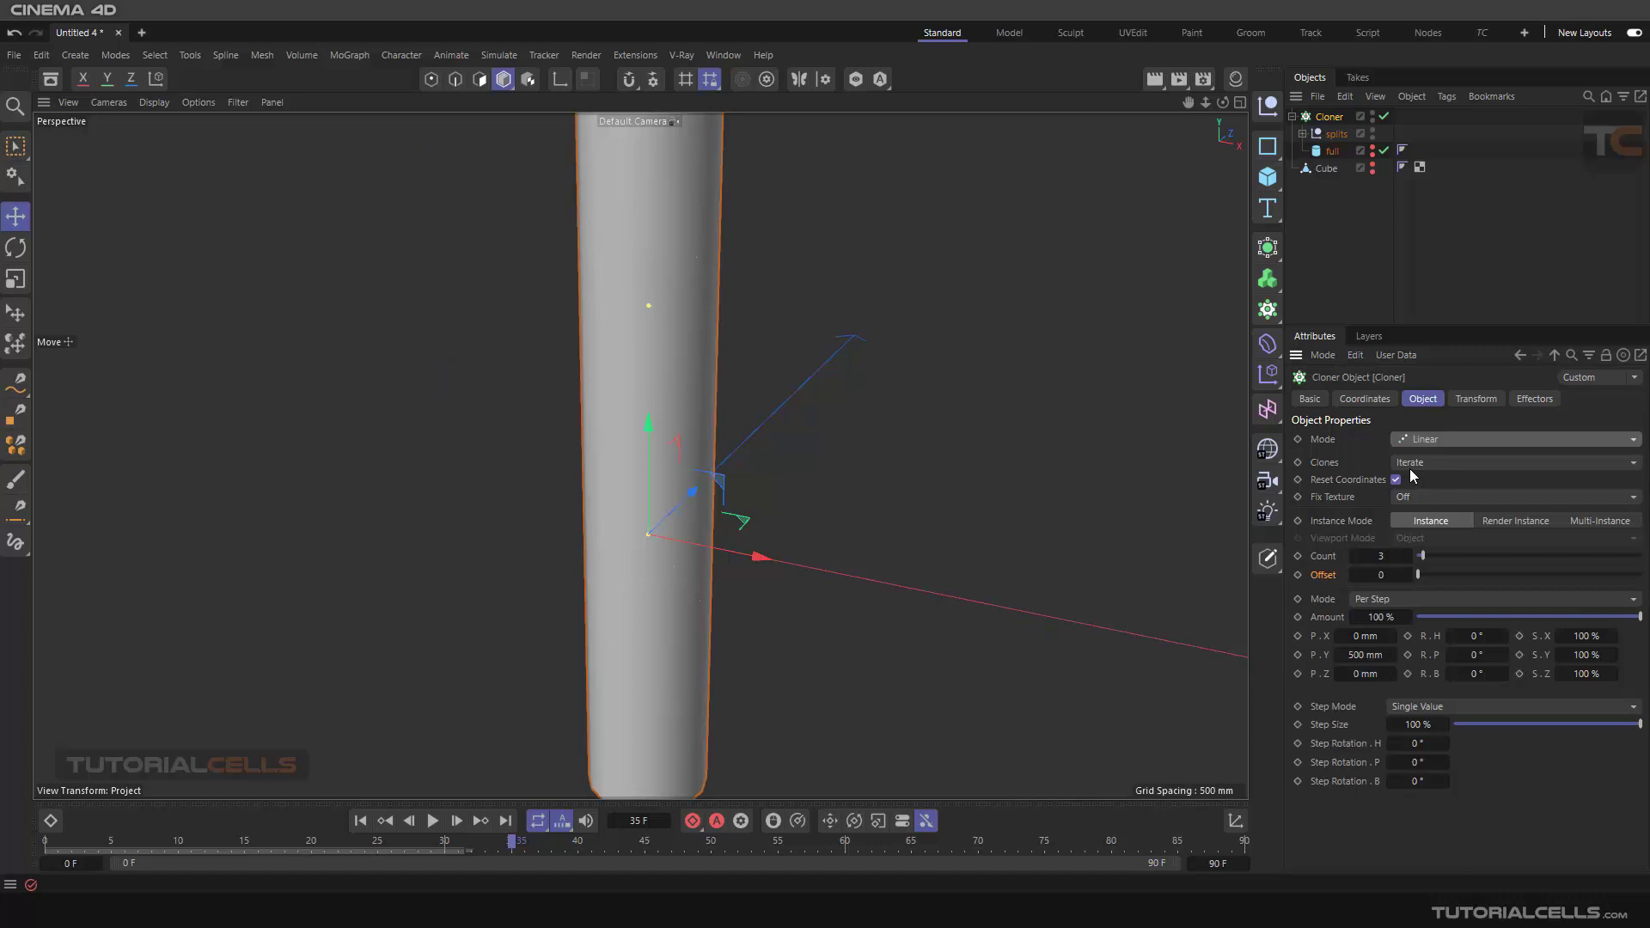
{"action": "left_click", "coordinate": [1354, 556]}
{"action": "left_click", "coordinate": [1353, 556]}
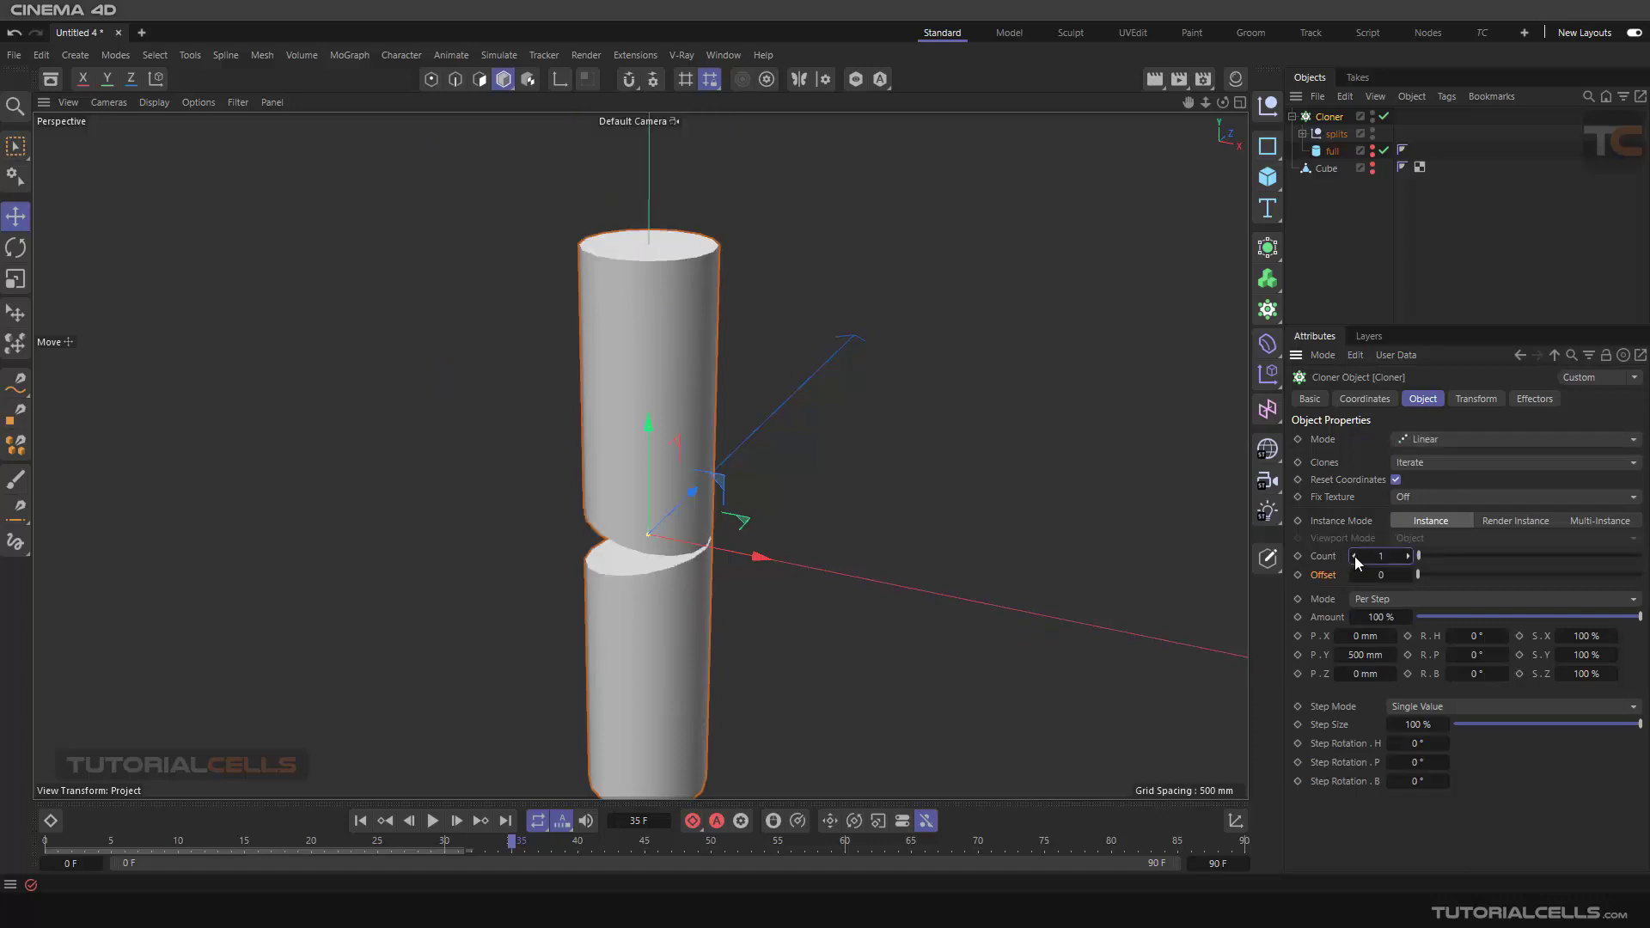
{"action": "left_click", "coordinate": [1396, 480]}
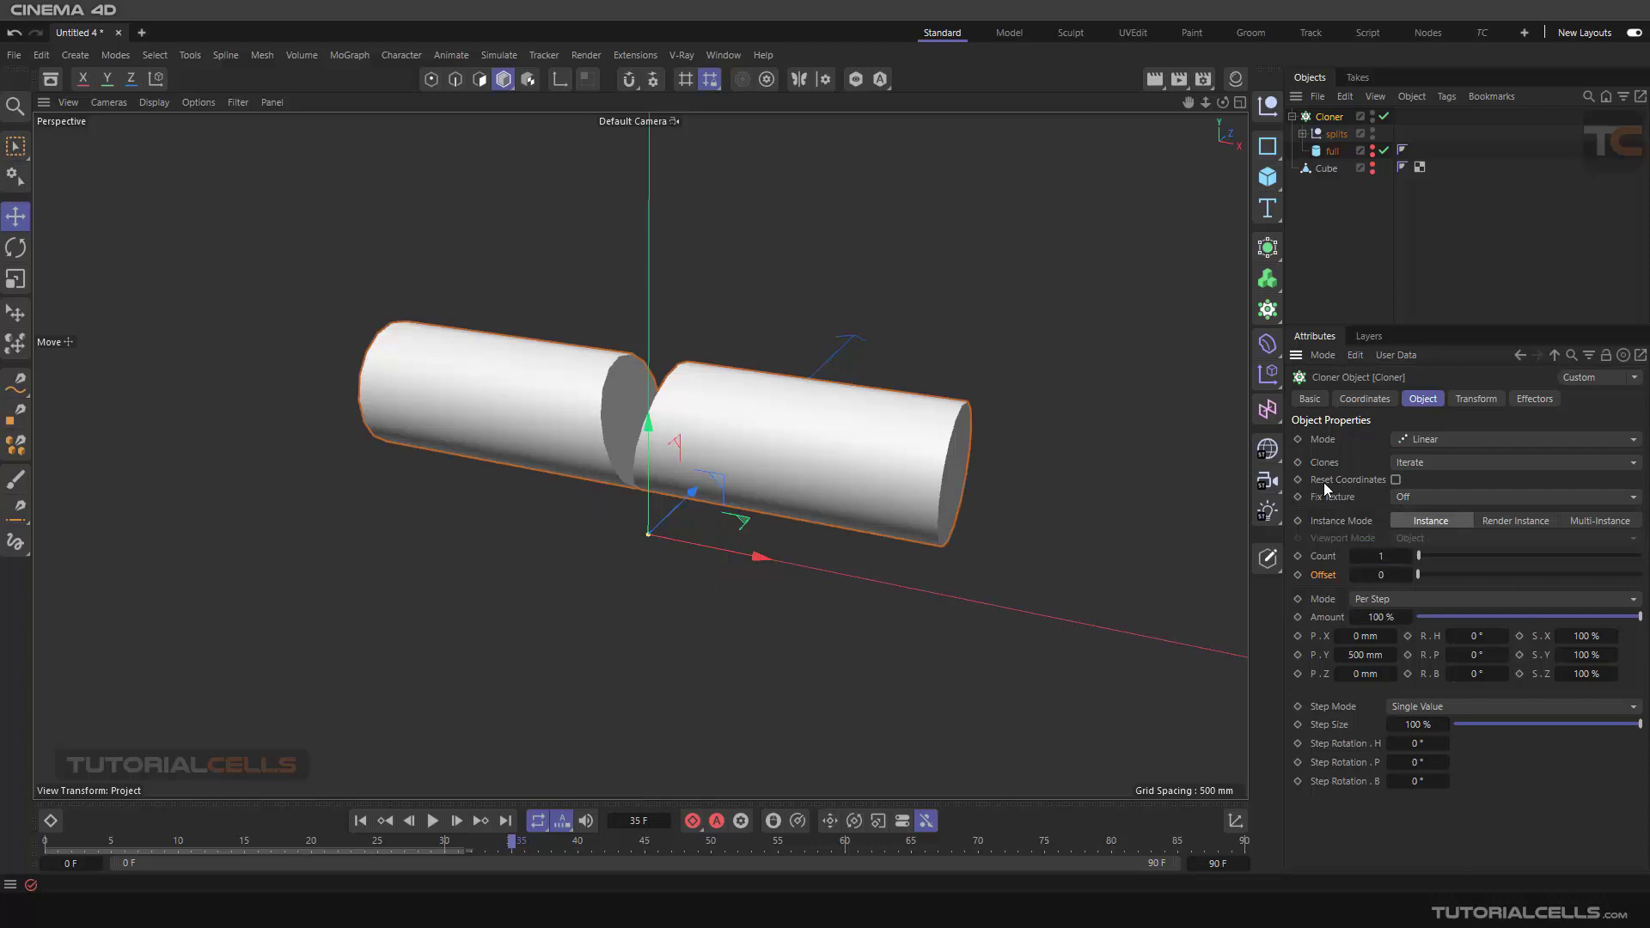
{"action": "double_click", "coordinate": [1364, 655]}
{"action": "type", "text": "0"}
- Try the Cloner with Offset 1 and with Count 0, restoring Offset 0 and Count 1
{"action": "left_click", "coordinate": [1409, 576]}
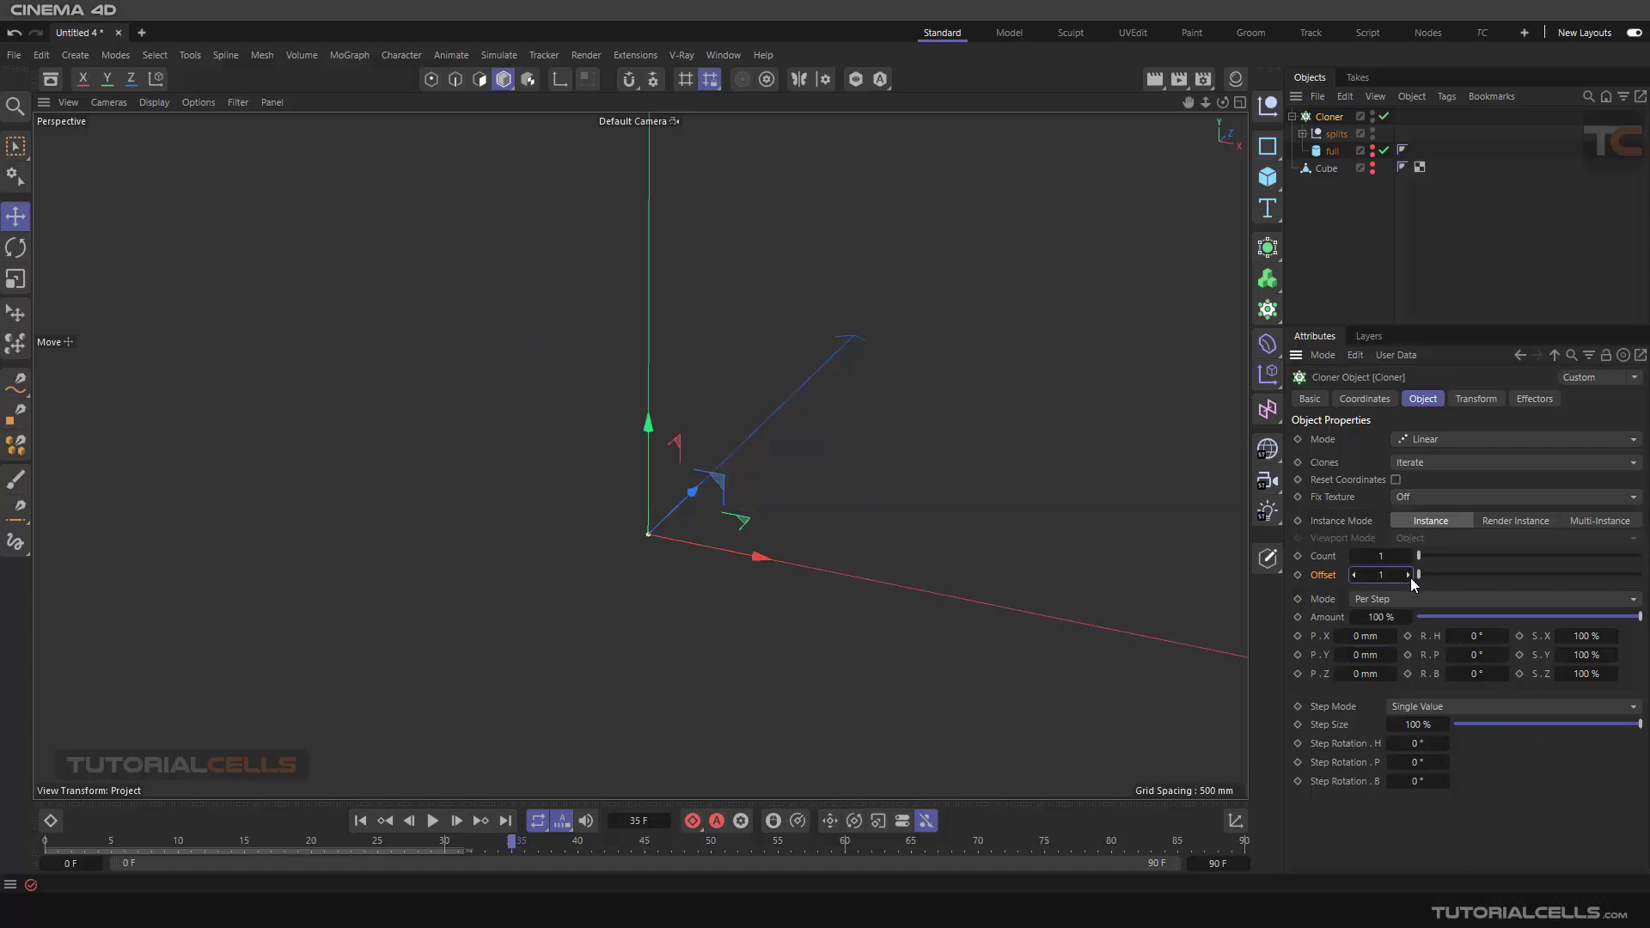
{"action": "left_click", "coordinate": [1353, 574]}
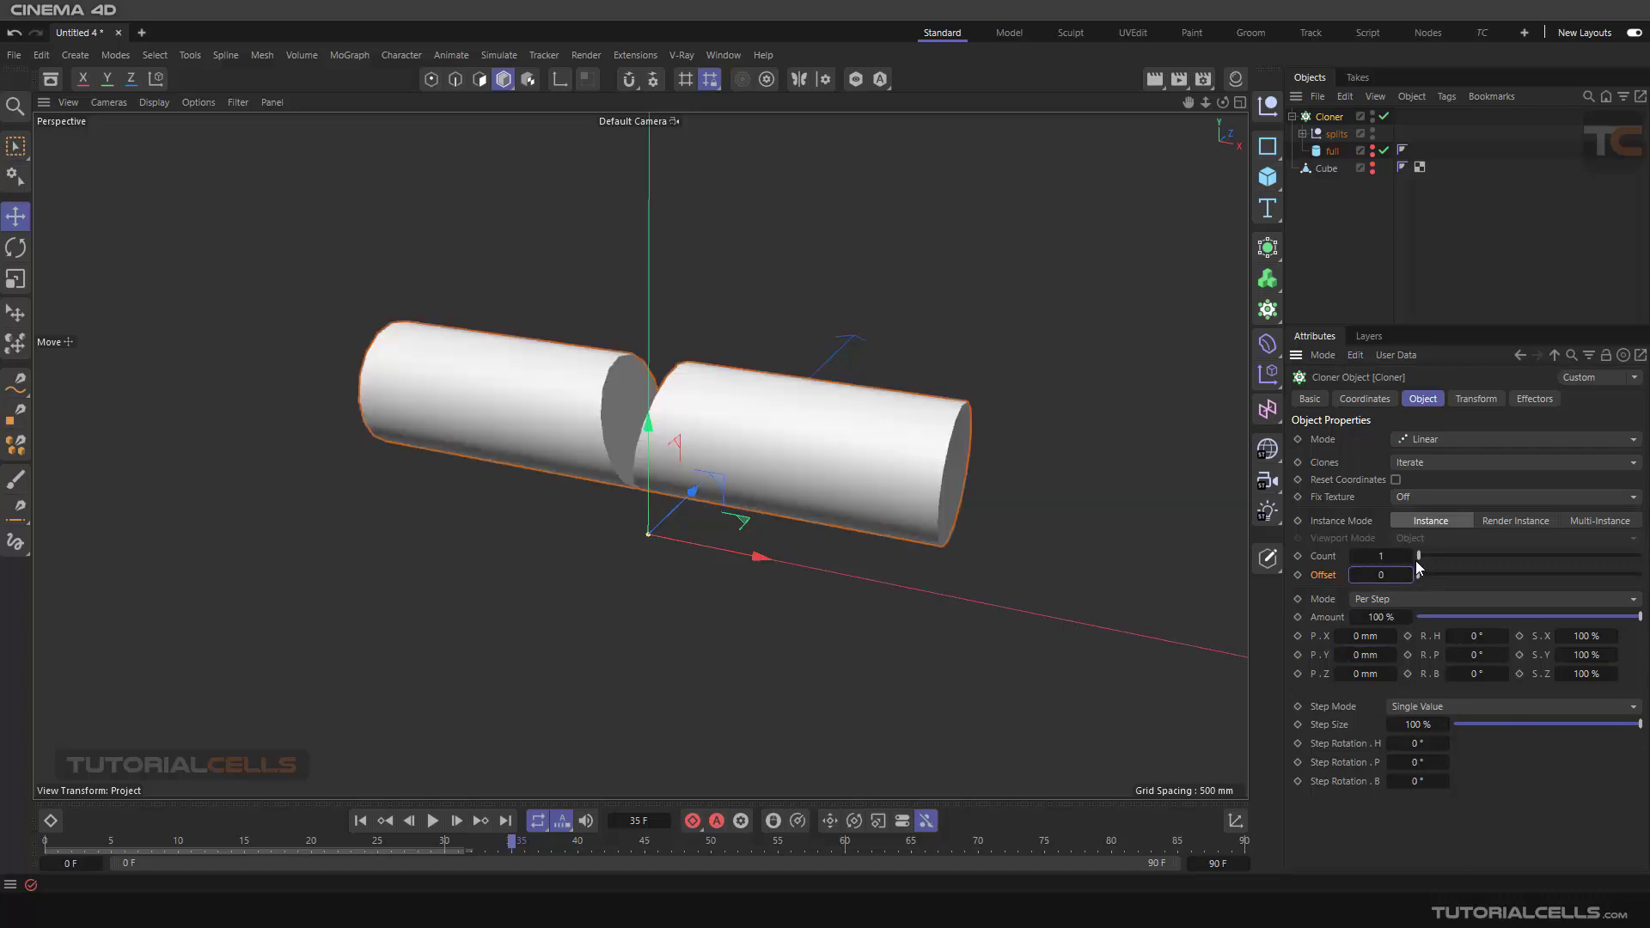
{"action": "left_click_drag", "start_coordinate": [1421, 557], "coordinate": [1416, 558]}
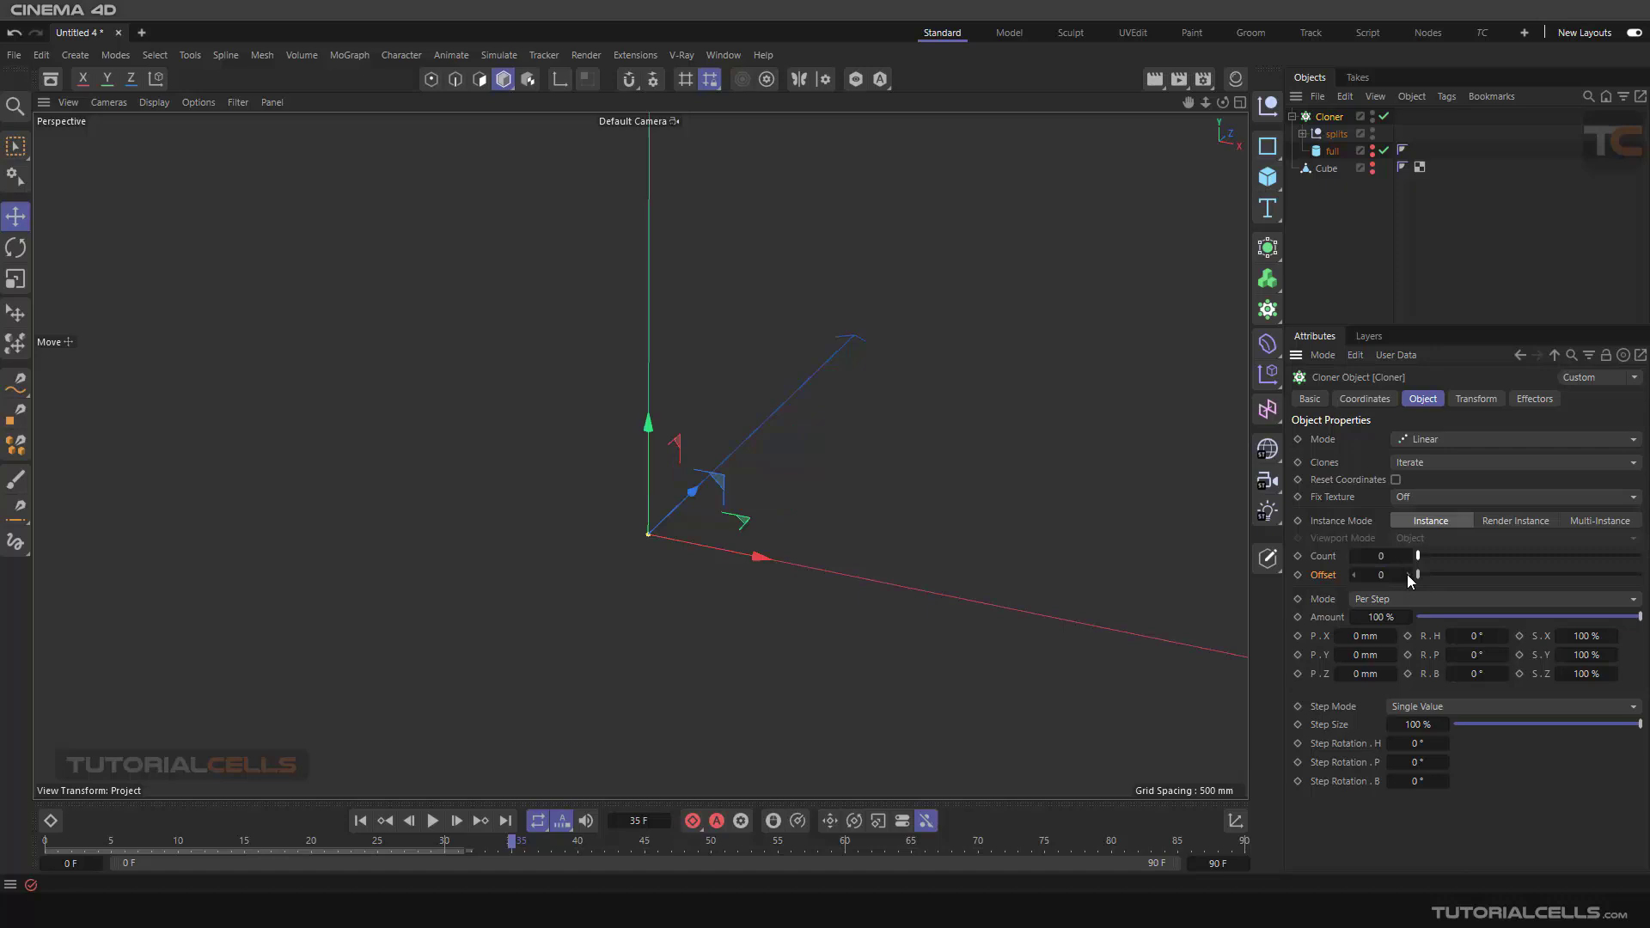
{"action": "left_click", "coordinate": [1406, 557]}
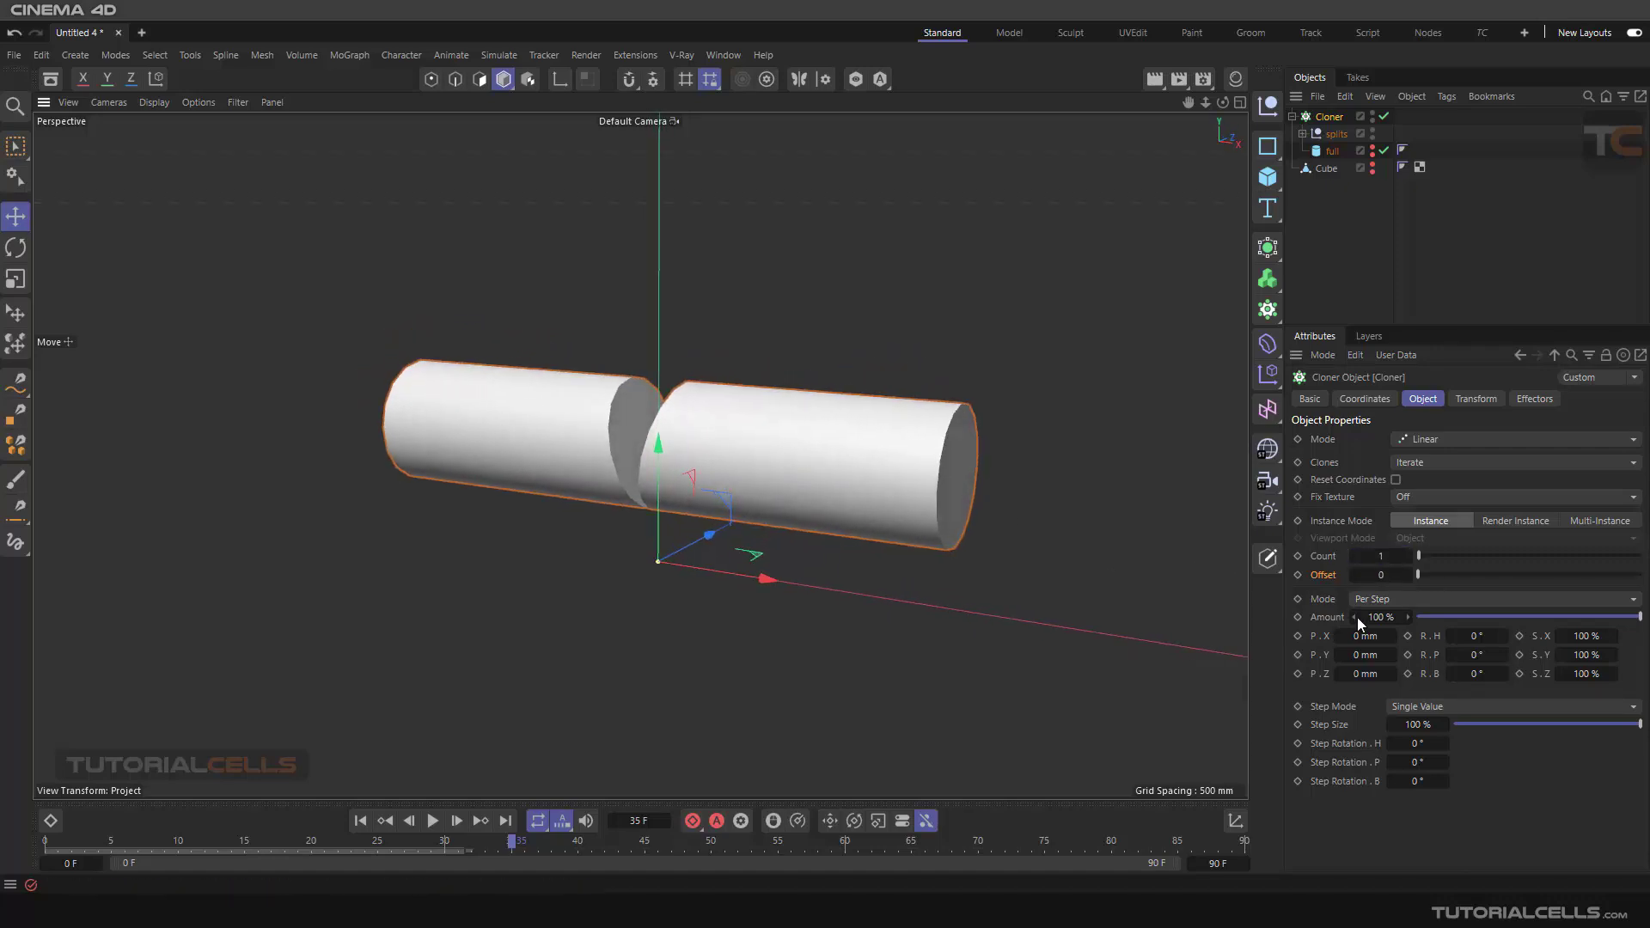
{"action": "mouse_move", "coordinate": [989, 499]}
{"action": "left_mouse_down", "text": "alt"}
{"action": "mouse_move", "coordinate": [971, 436]}
{"action": "mouse_move", "coordinate": [983, 496]}
{"action": "left_mouse_up", "text": "alt"}
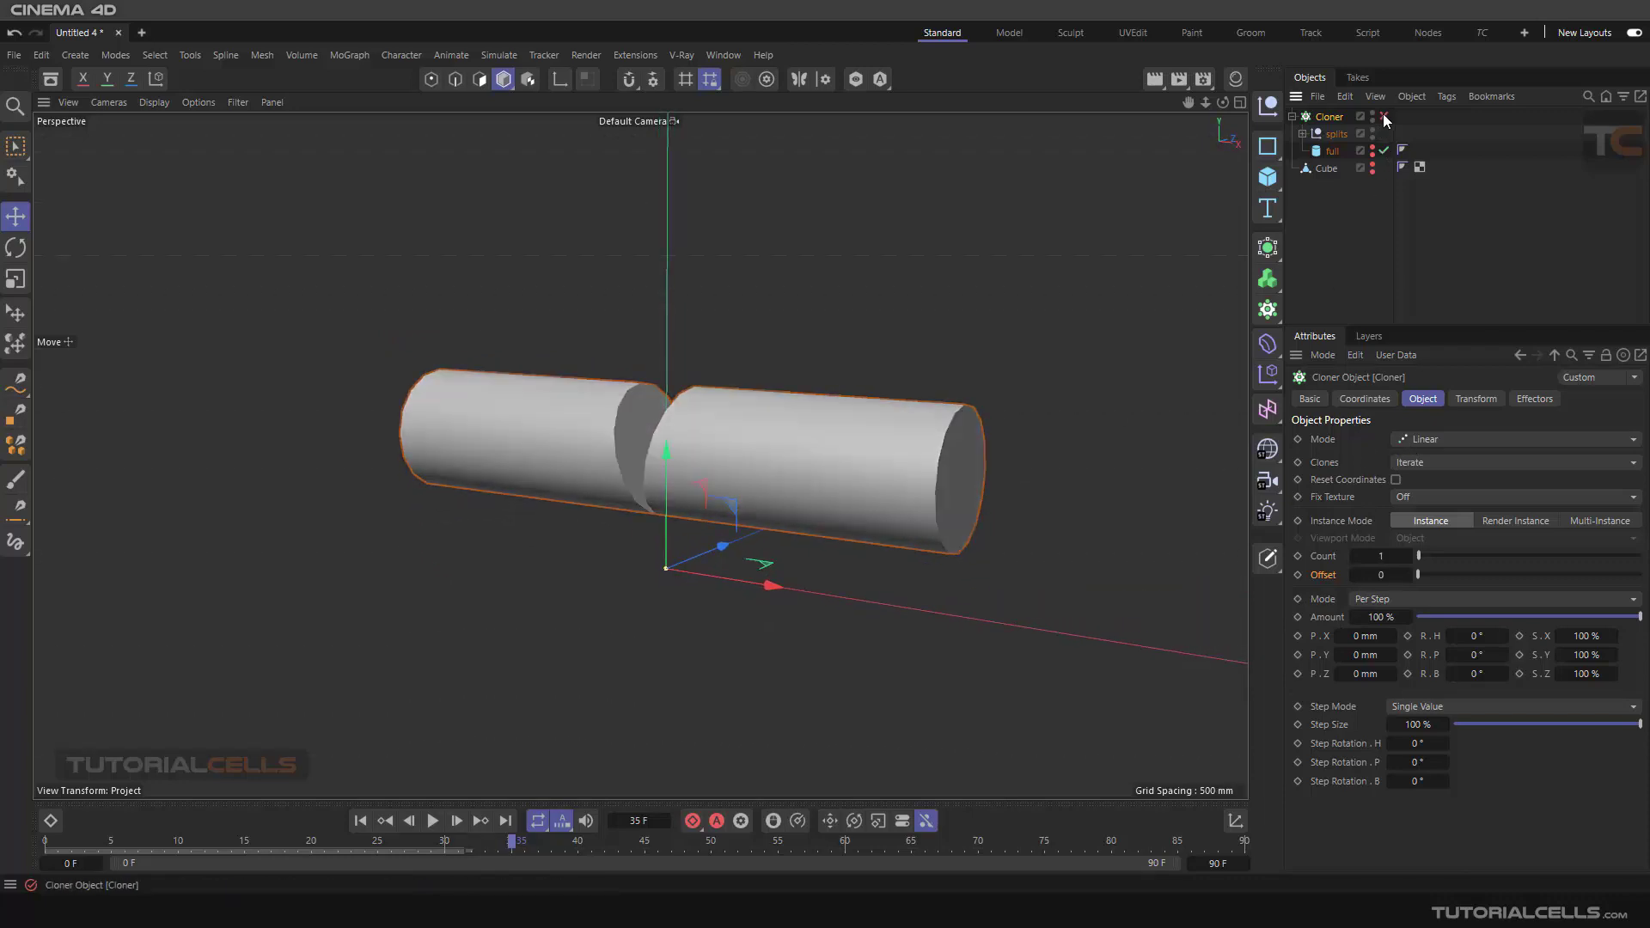
- Place the full cylinder above splits inside the Cloner and unhide both the full cylinder and the Cube blade
{"action": "left_click", "coordinate": [1334, 249]}
{"action": "left_click", "coordinate": [1323, 120]}
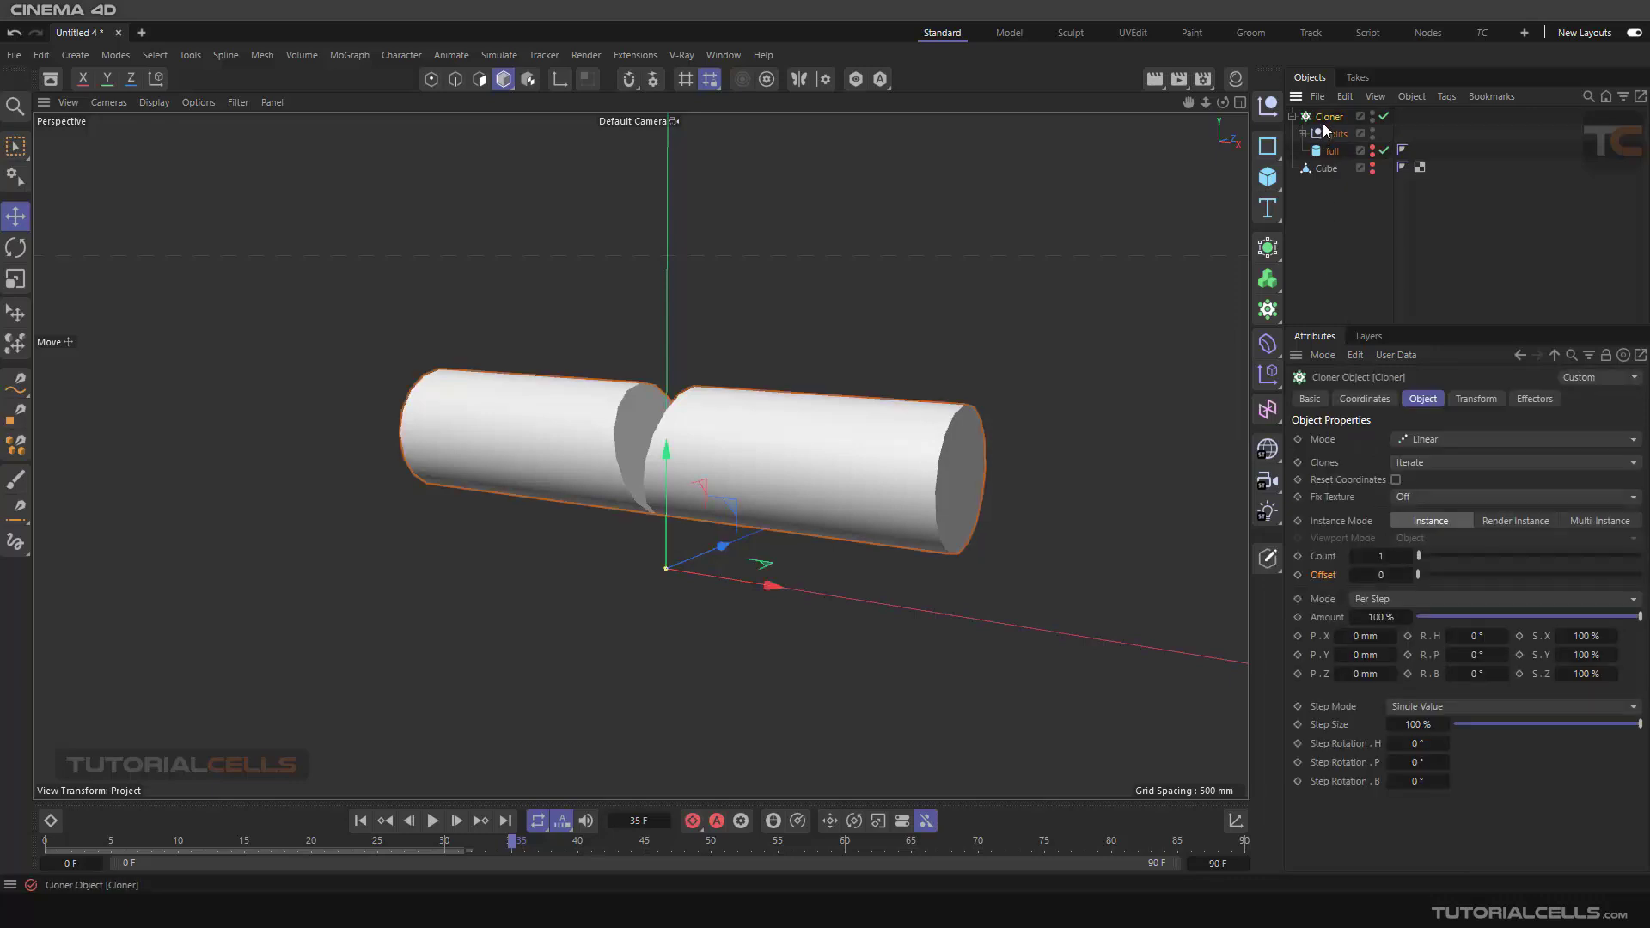
{"action": "left_click", "coordinate": [1330, 136]}
{"action": "left_click", "coordinate": [1330, 151]}
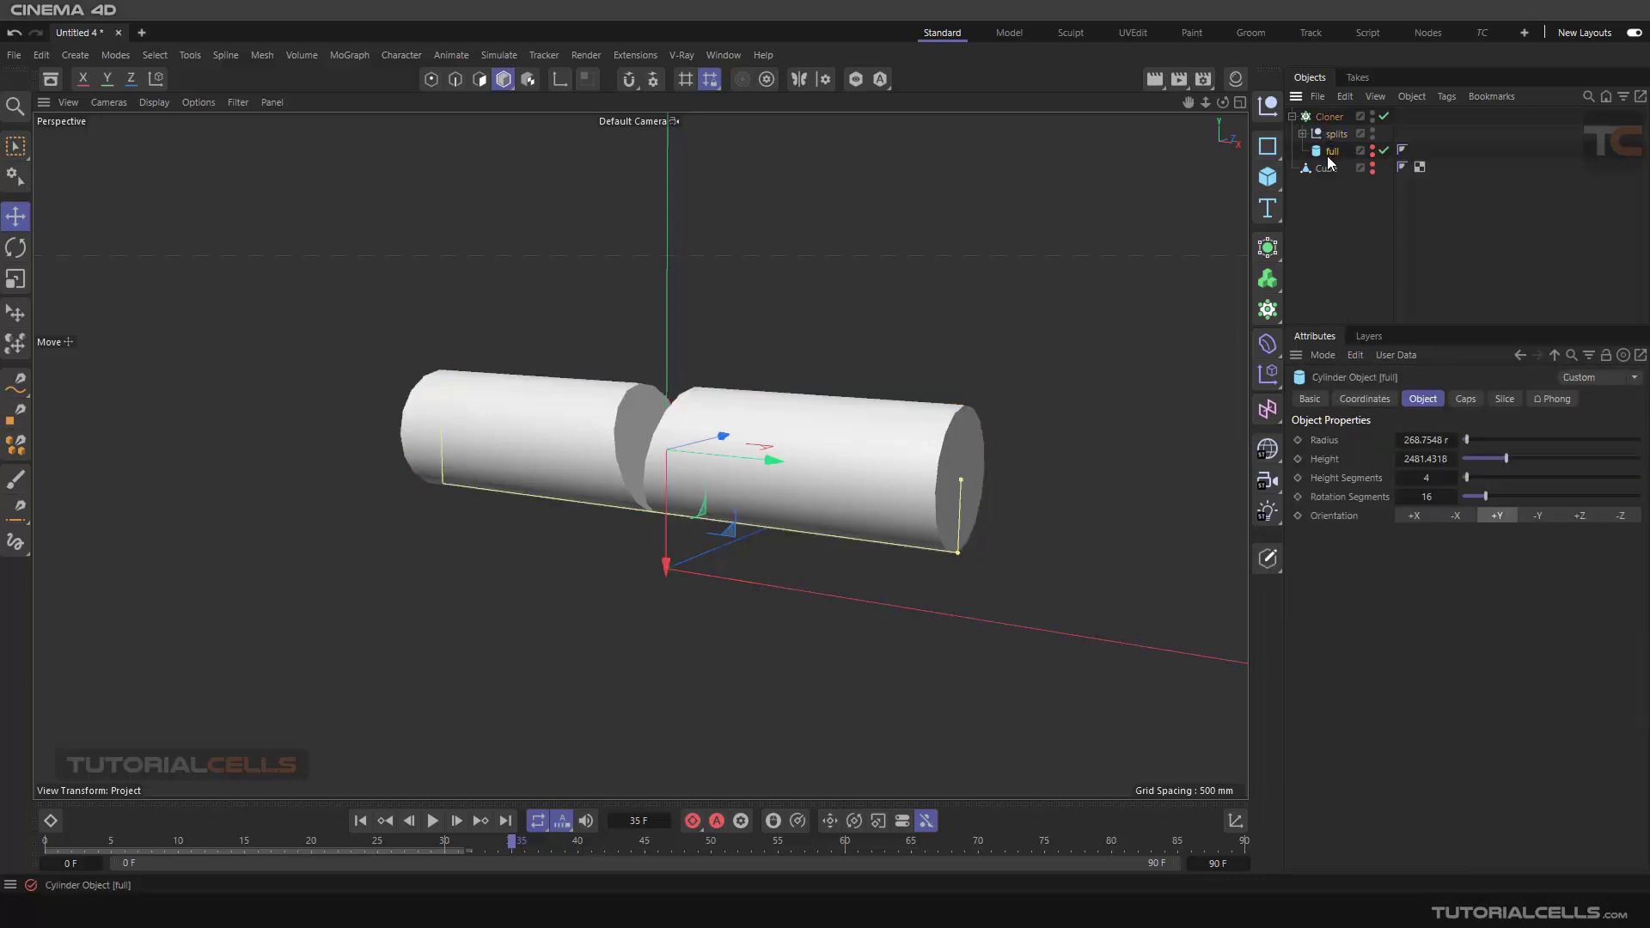
{"action": "left_click_drag", "start_coordinate": [1332, 131], "coordinate": [1333, 126]}
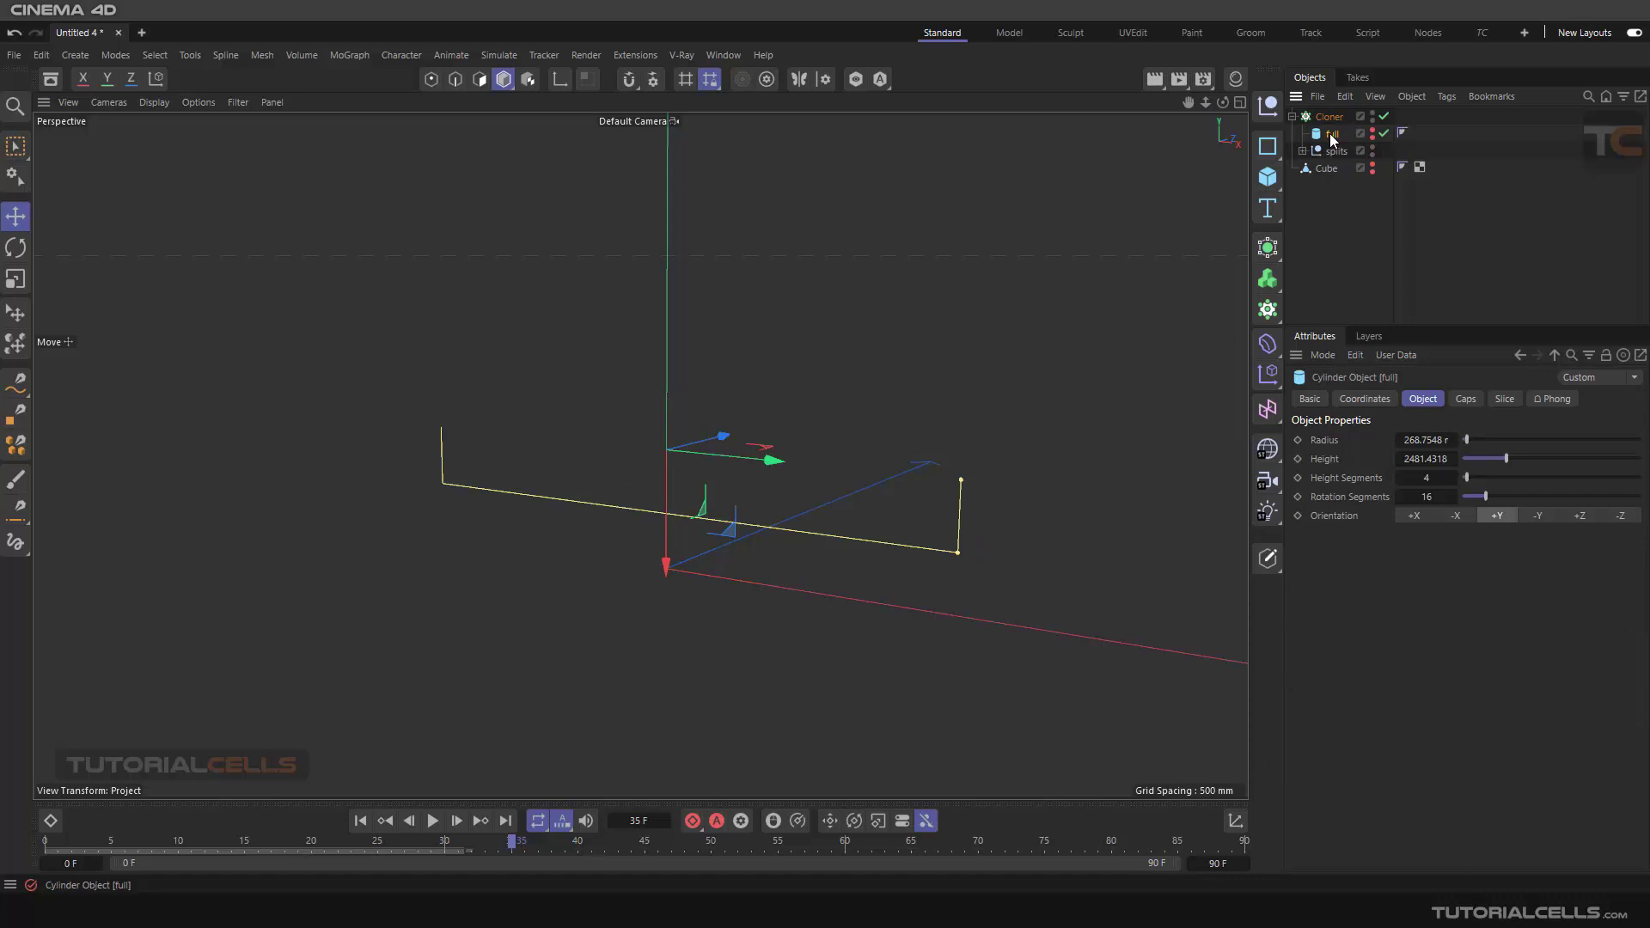
{"action": "left_click", "coordinate": [1373, 134]}
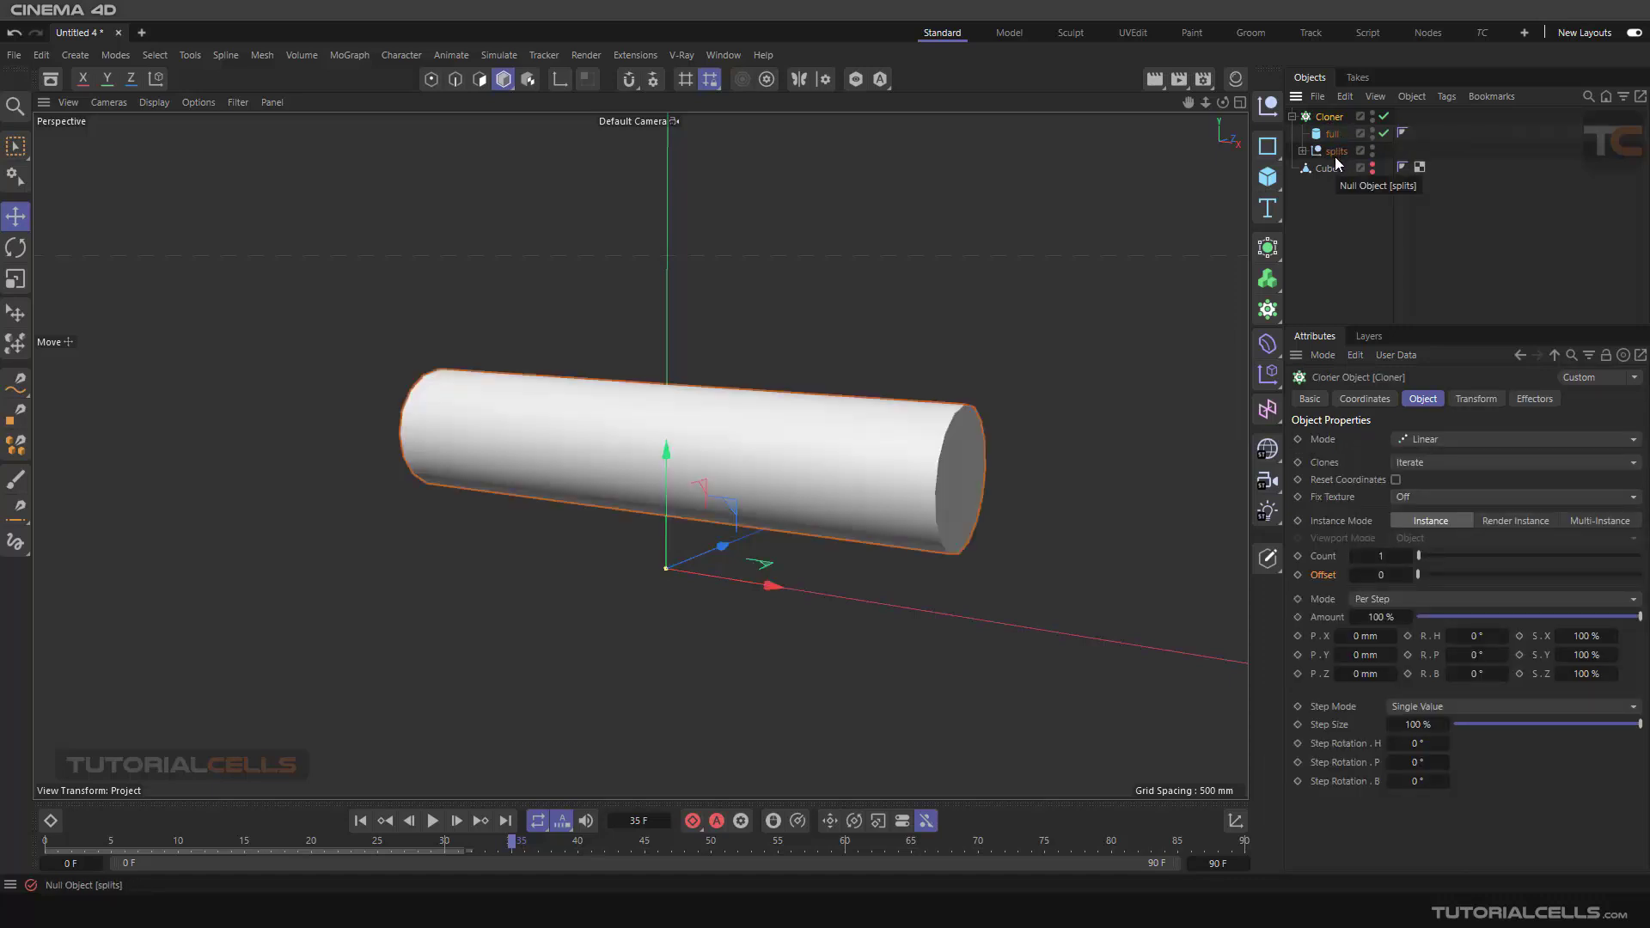
{"action": "left_click", "coordinate": [1373, 168]}
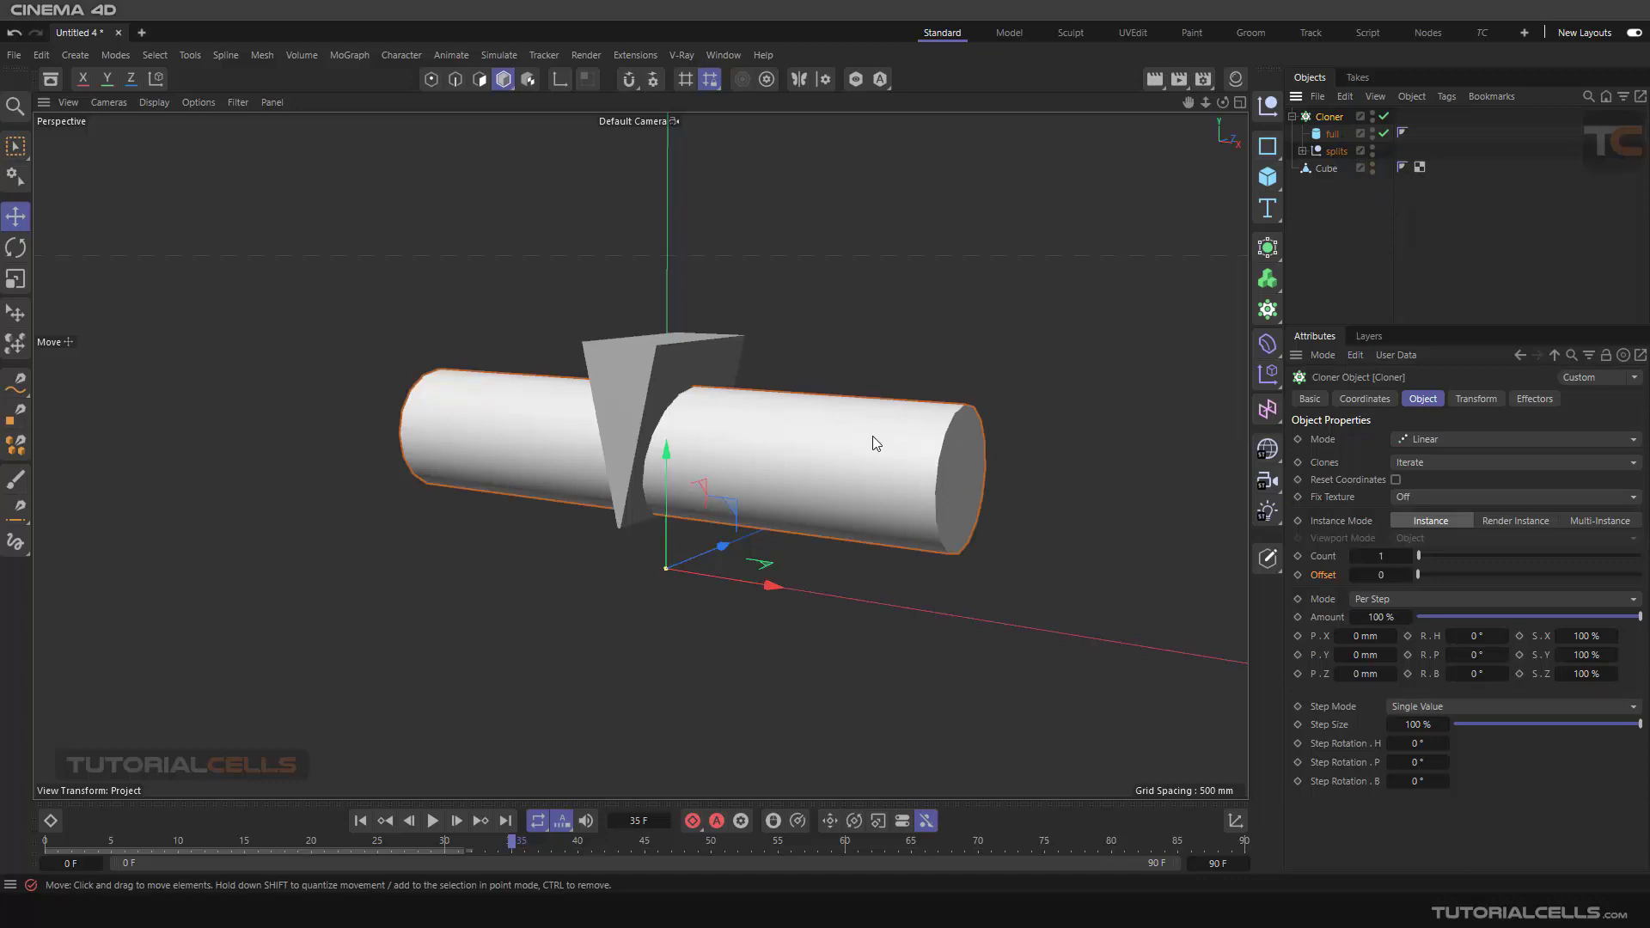
- Play the animation from the first frame and stop at frame 27, where the blade is inside the cylinder
{"action": "left_click", "coordinate": [361, 820]}
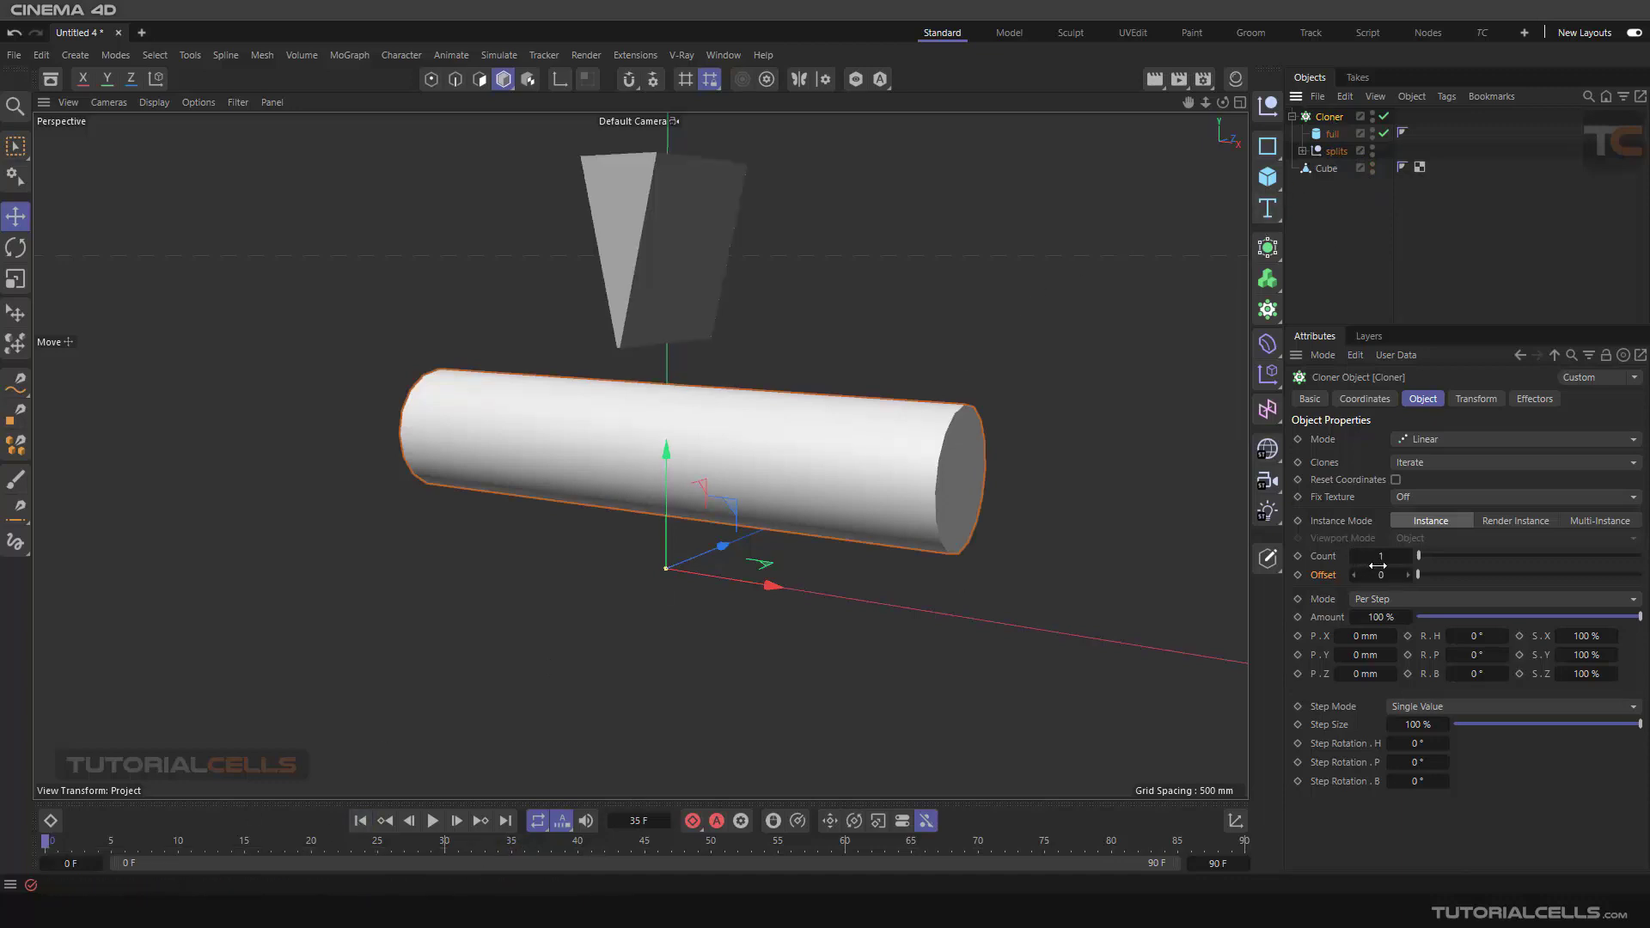
{"action": "left_click_drag", "start_coordinate": [1416, 575], "coordinate": [1415, 575]}
{"action": "left_click", "coordinate": [433, 822]}
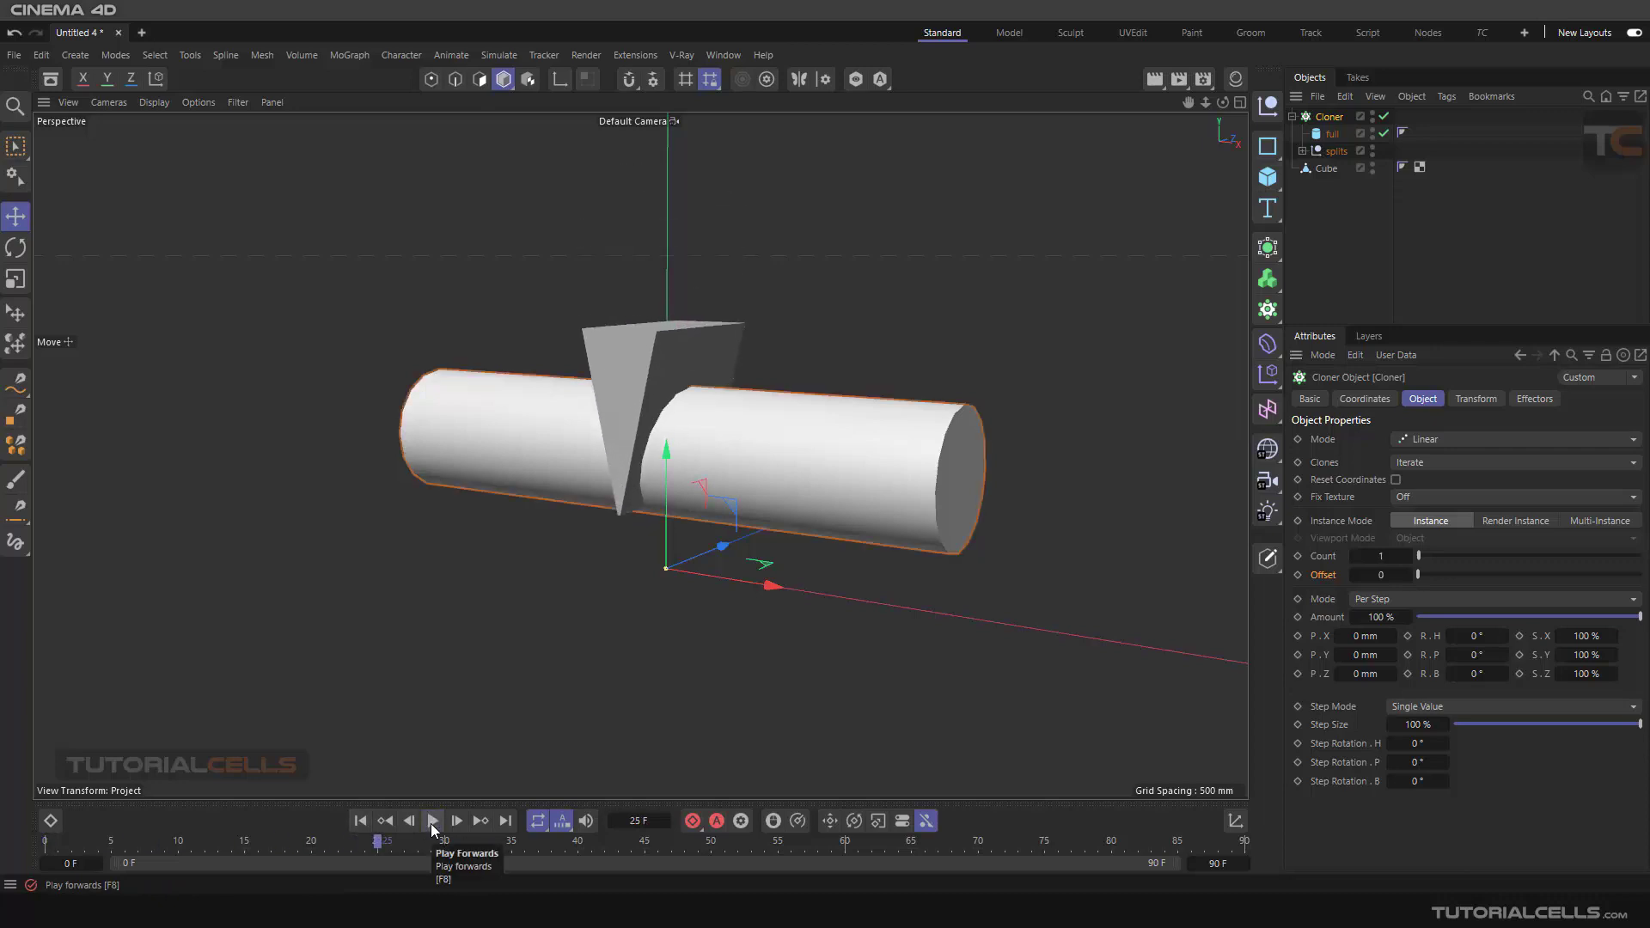
{"action": "left_click", "coordinate": [432, 822]}
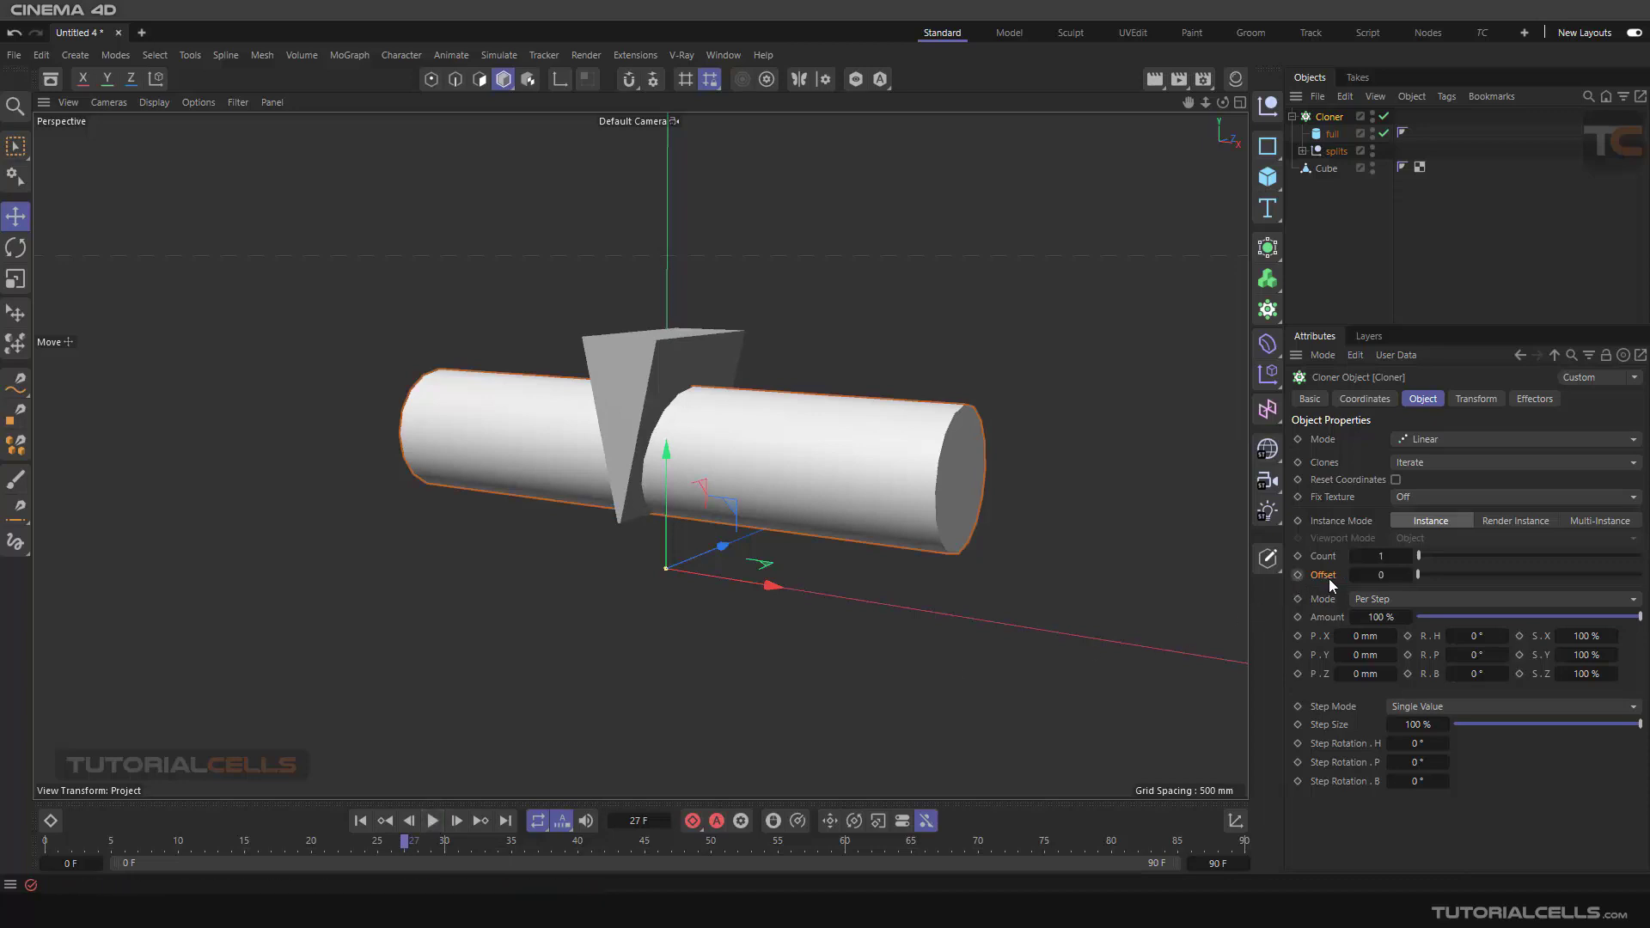
- Keyframe the Cloner's Offset with value 1 at frame 27 and value 0 at frame 0
{"action": "left_click", "coordinate": [1408, 579]}
{"action": "left_click_drag", "start_coordinate": [404, 847], "coordinate": [38, 847]}
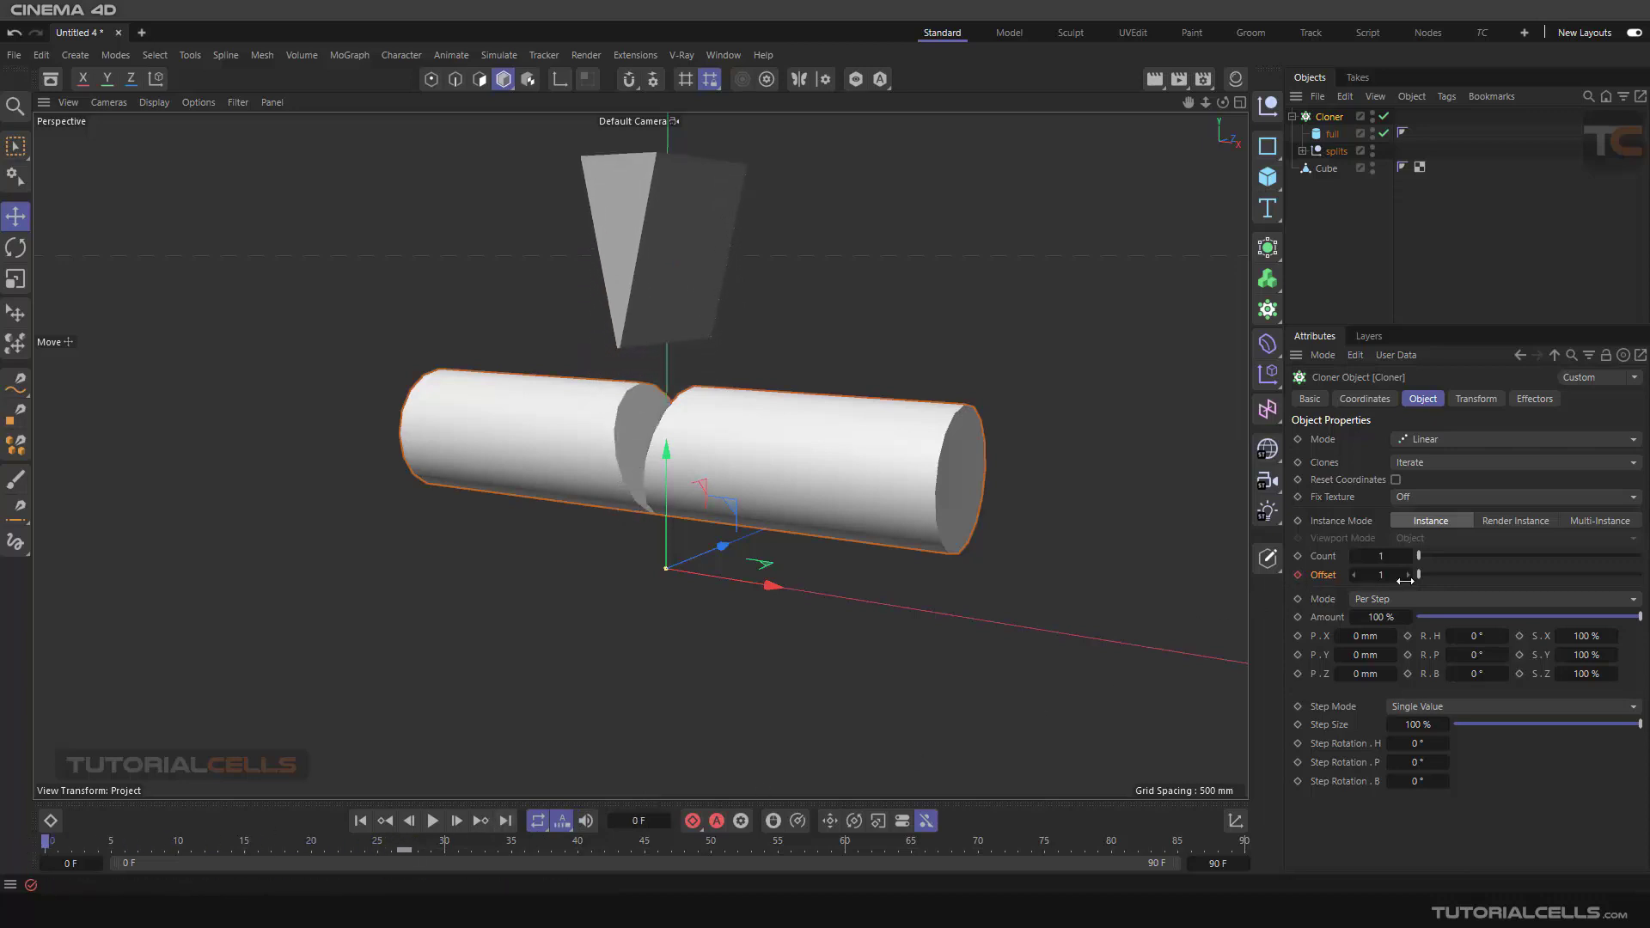
{"action": "left_click", "coordinate": [1353, 575]}
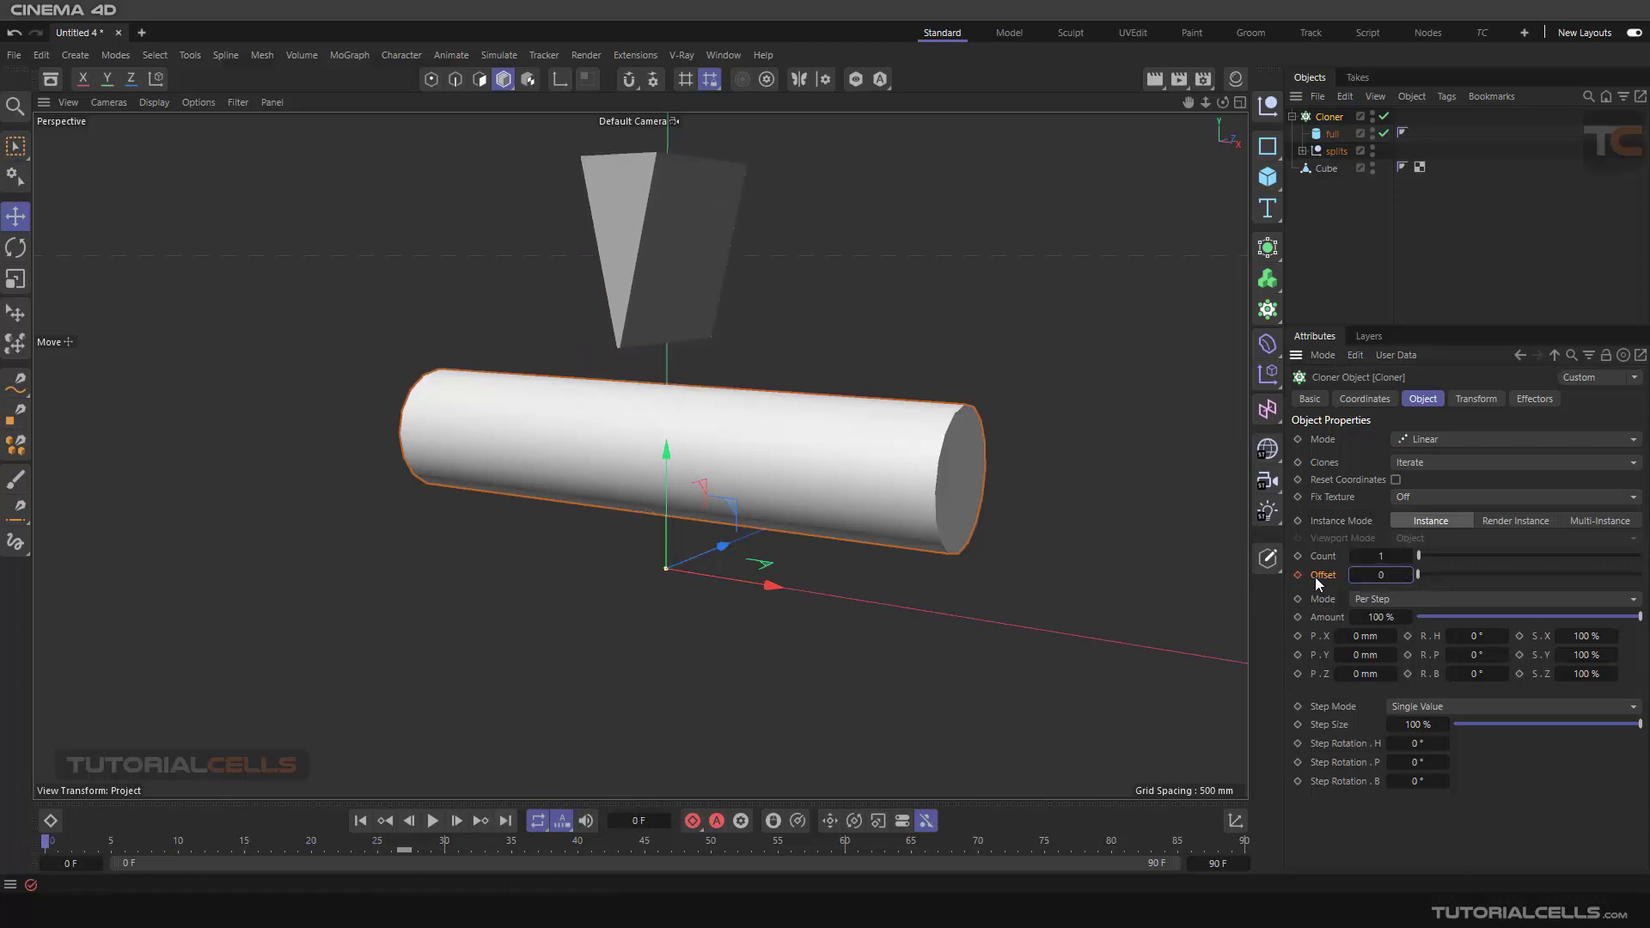
- Play the animation to check the switch from full to split cylinder, and return to the first frame
{"action": "left_click", "coordinate": [434, 821]}
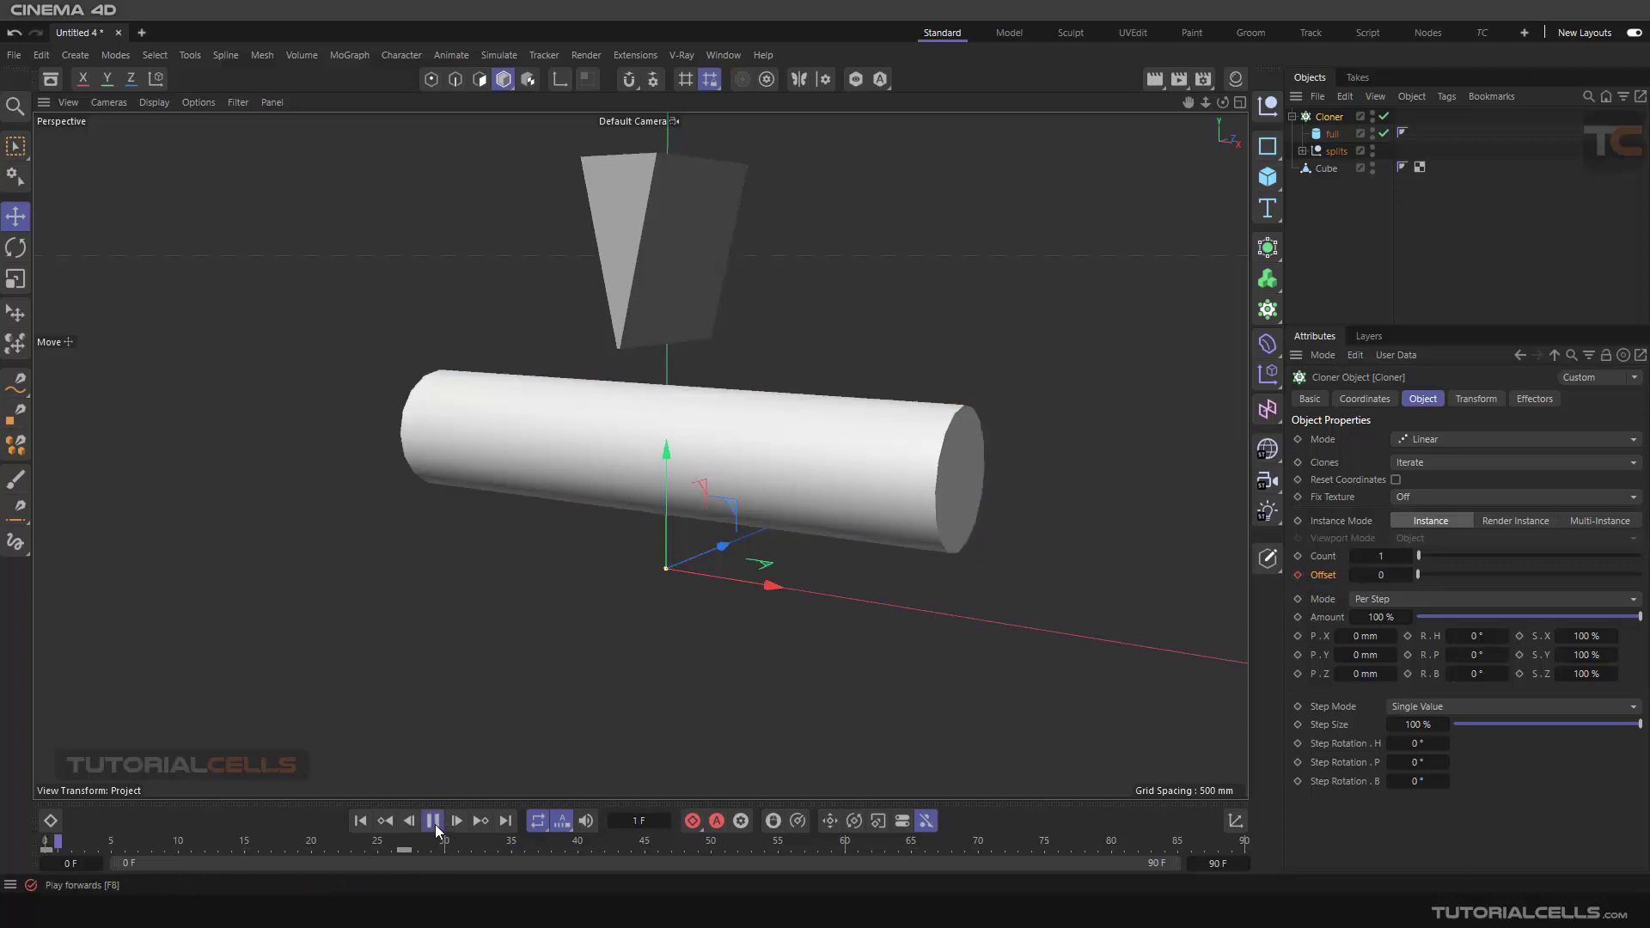
{"action": "left_click", "coordinate": [435, 824]}
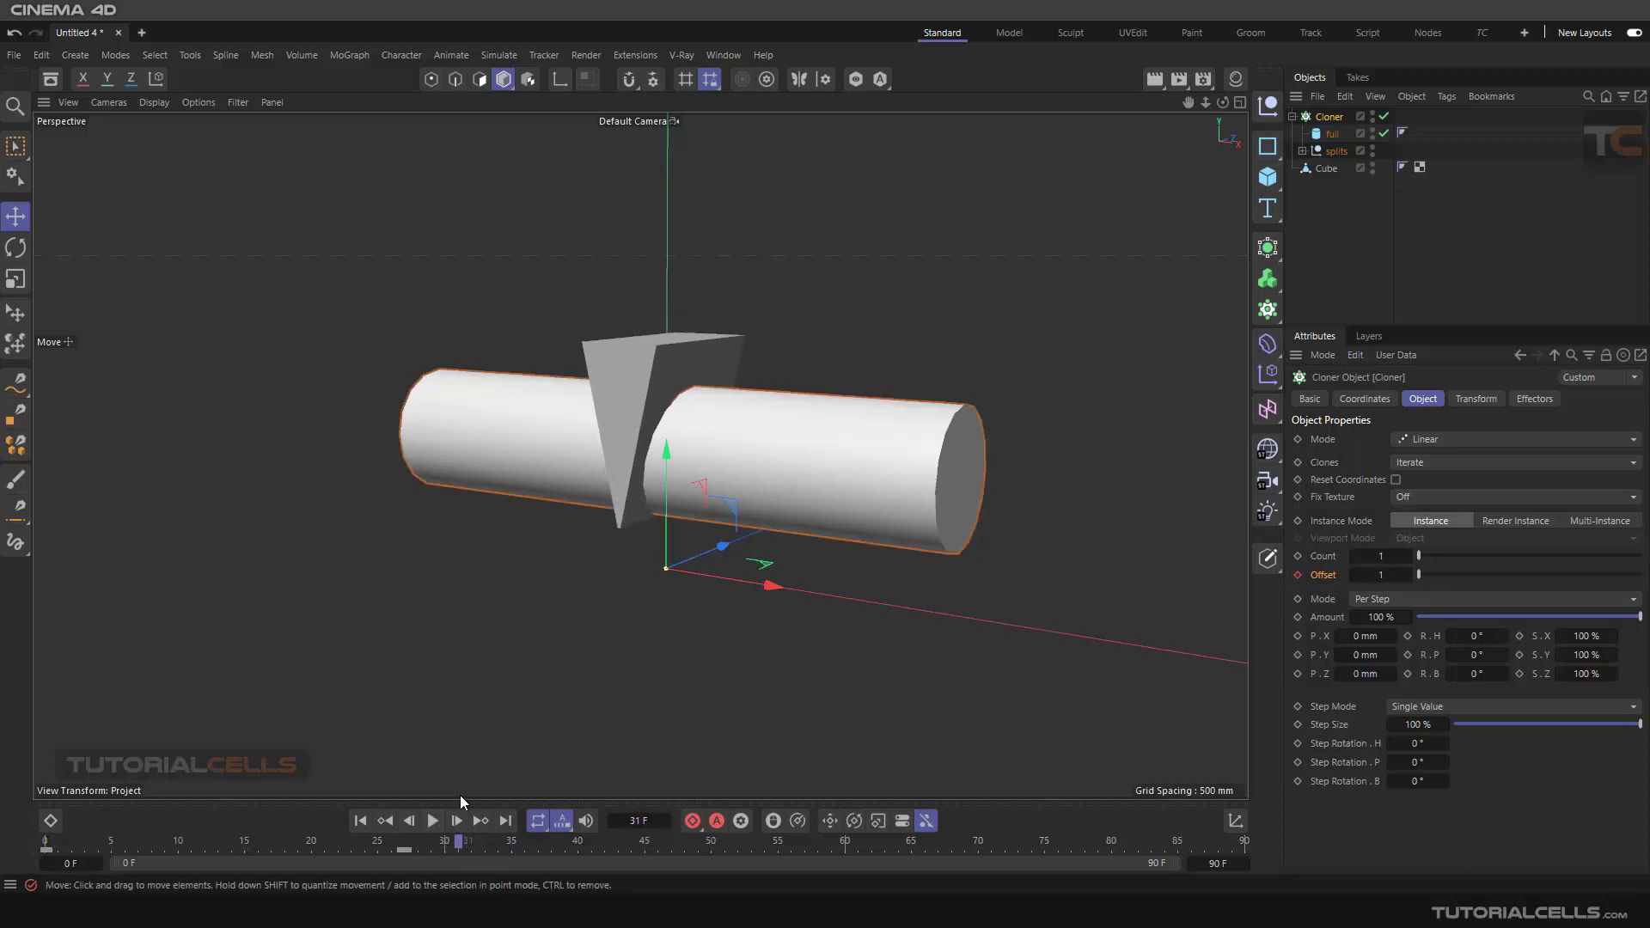
{"action": "left_click", "coordinate": [360, 820]}
- Add a Plane as a floor under the cylinder and enlarge its width to about 7992 mm
{"action": "scroll", "coordinate": [724, 528], "scroll_direction": "down", "scroll_amount": 4}
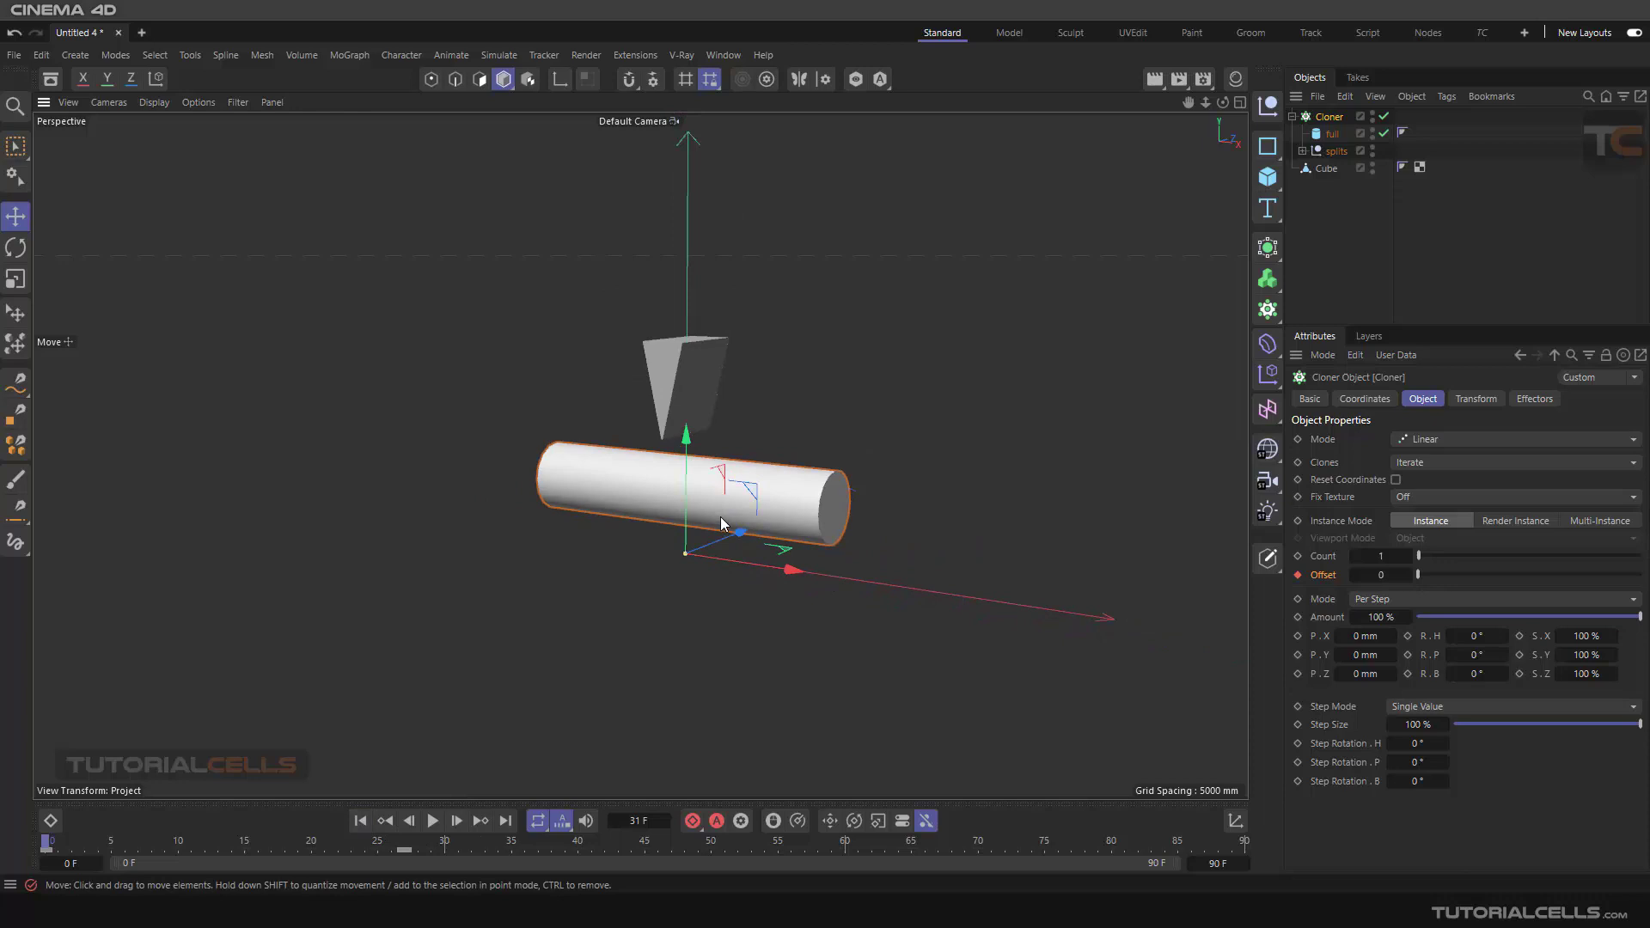
{"action": "left_click_drag", "start_coordinate": [722, 524], "coordinate": [754, 533], "text": "alt"}
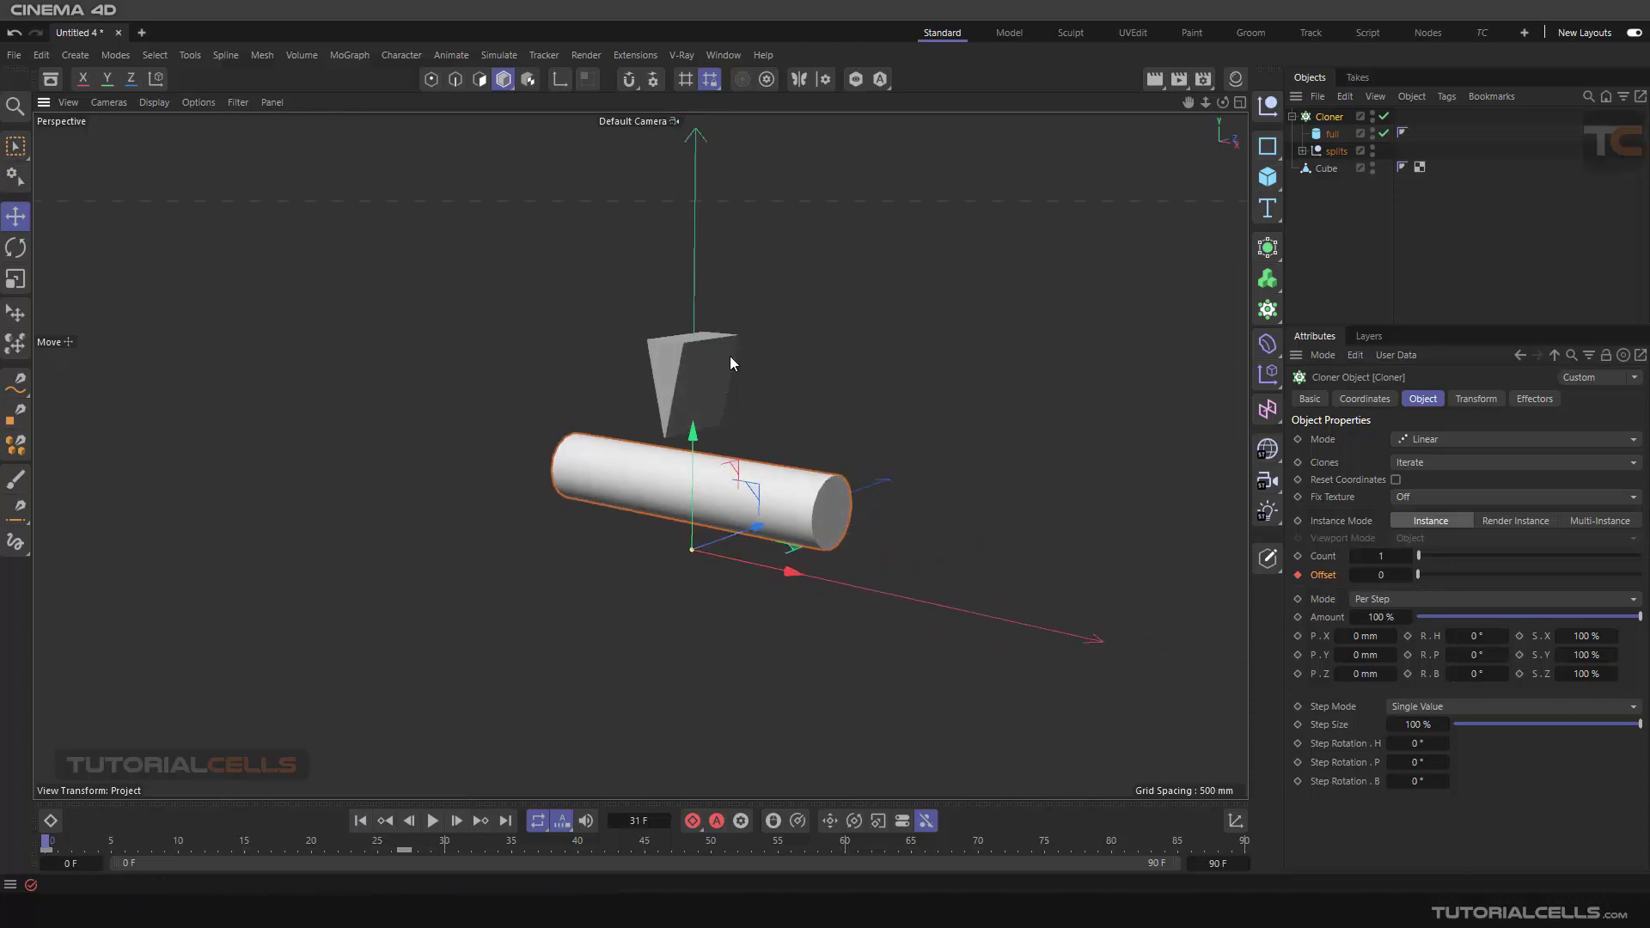
{"action": "left_click", "coordinate": [1268, 177]}
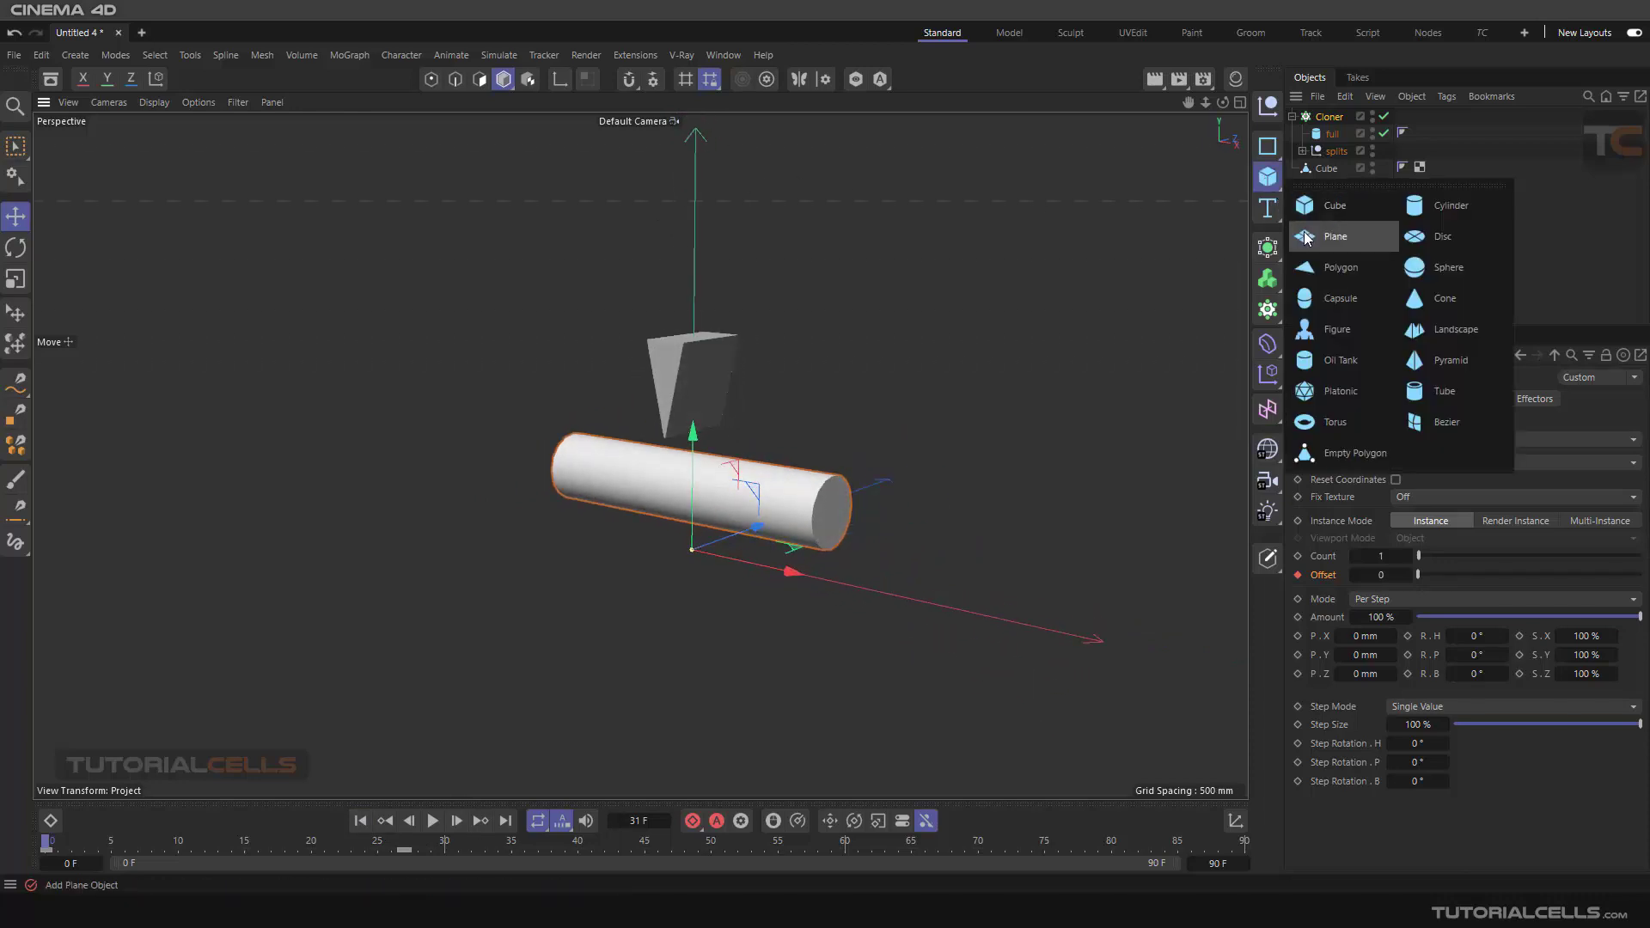
{"action": "left_click", "coordinate": [1306, 238]}
{"action": "left_click_drag", "start_coordinate": [711, 447], "coordinate": [781, 590], "text": "alt"}
{"action": "left_click_drag", "start_coordinate": [913, 655], "coordinate": [1201, 765]}
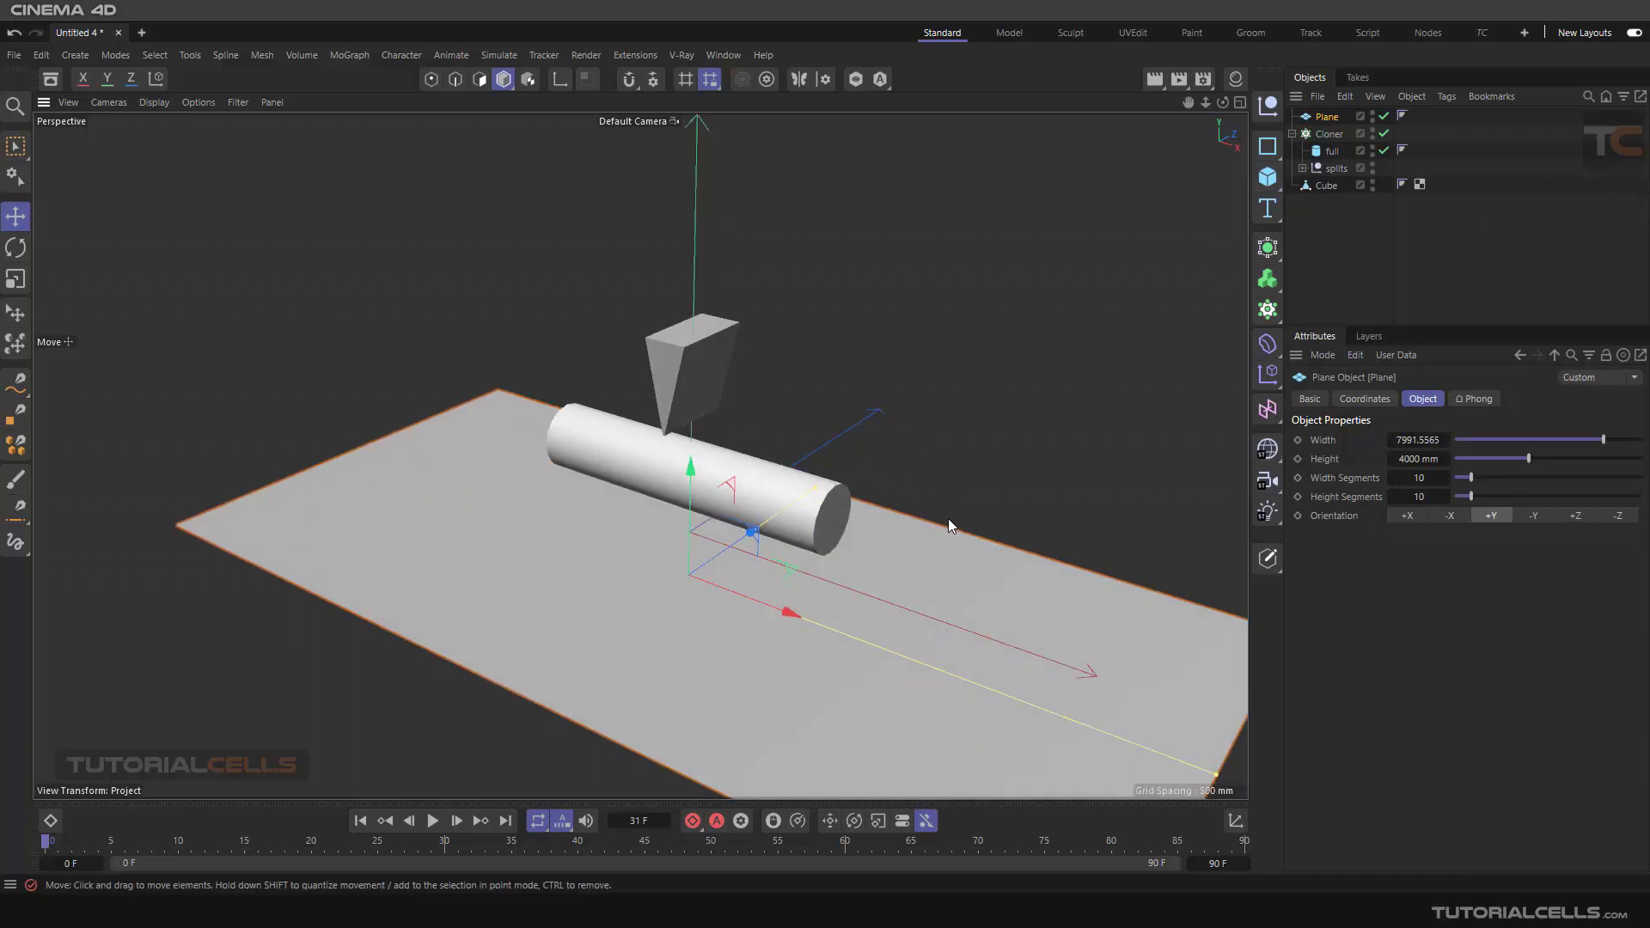
- Enlarge the floor plane's height to about 8812 mm, undoing an unwanted change along the way
{"action": "left_click_drag", "start_coordinate": [947, 518], "coordinate": [925, 532], "text": "alt"}
{"action": "left_click_drag", "start_coordinate": [820, 405], "coordinate": [930, 293]}
{"action": "key", "text": "ctrl+z"}
{"action": "left_click_drag", "start_coordinate": [832, 636], "coordinate": [823, 448], "text": "alt"}
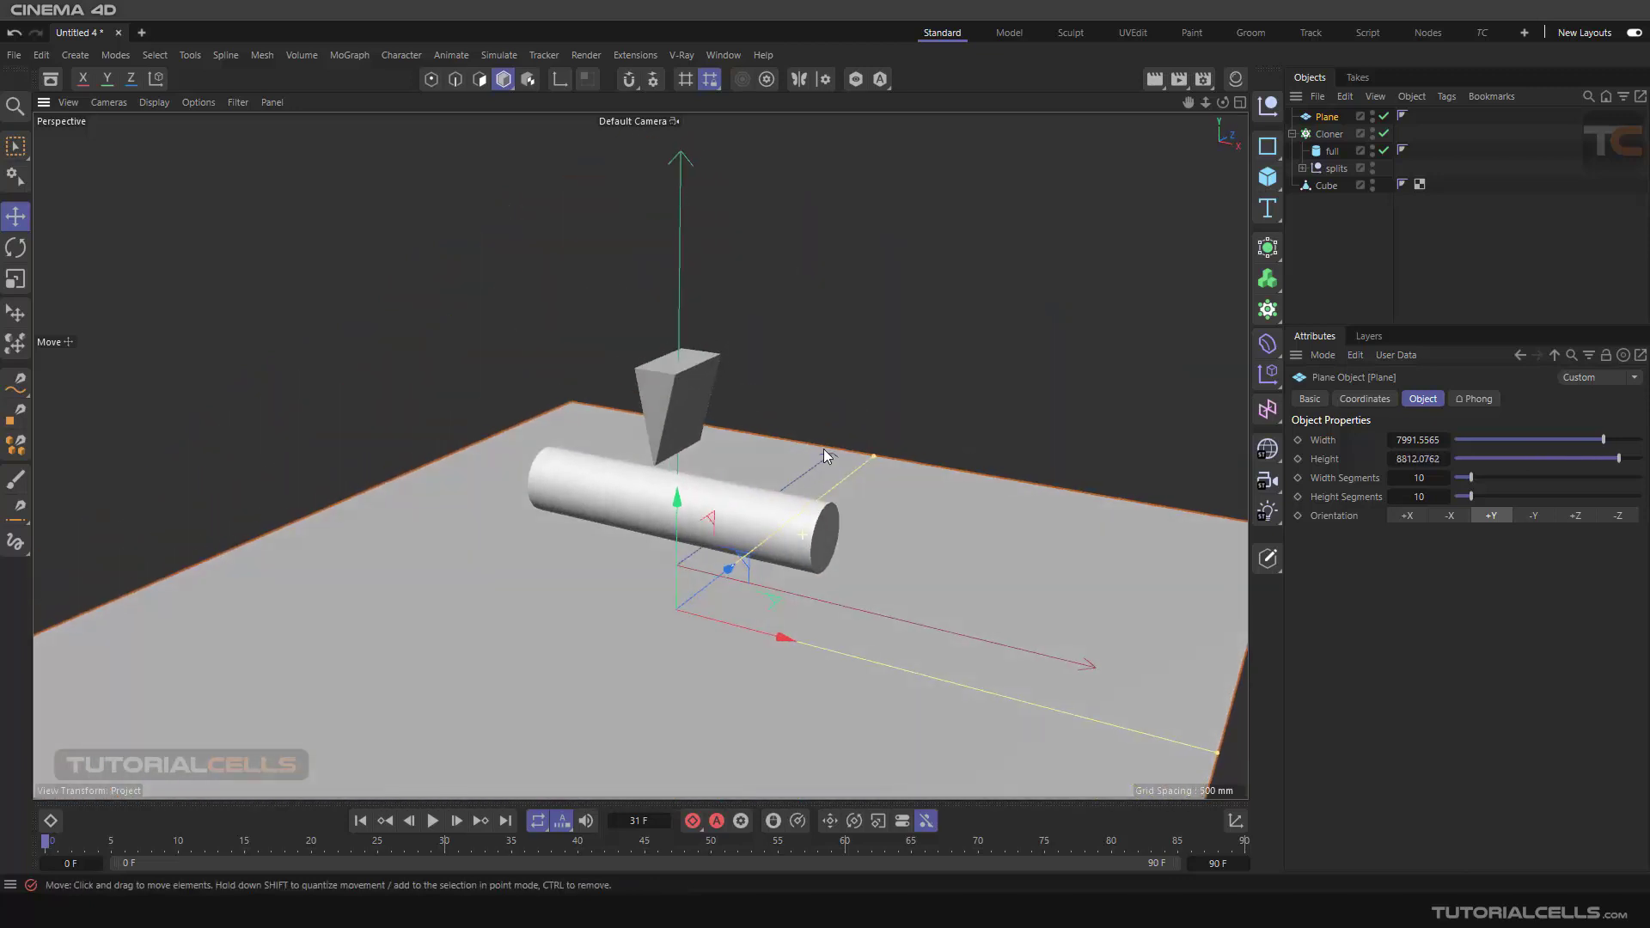
- Make the floor plane a Bullet collider body
{"action": "middle_click_drag", "start_coordinate": [928, 677], "coordinate": [906, 523], "text": "alt"}
{"action": "left_click_drag", "start_coordinate": [906, 522], "coordinate": [924, 515], "text": "alt"}
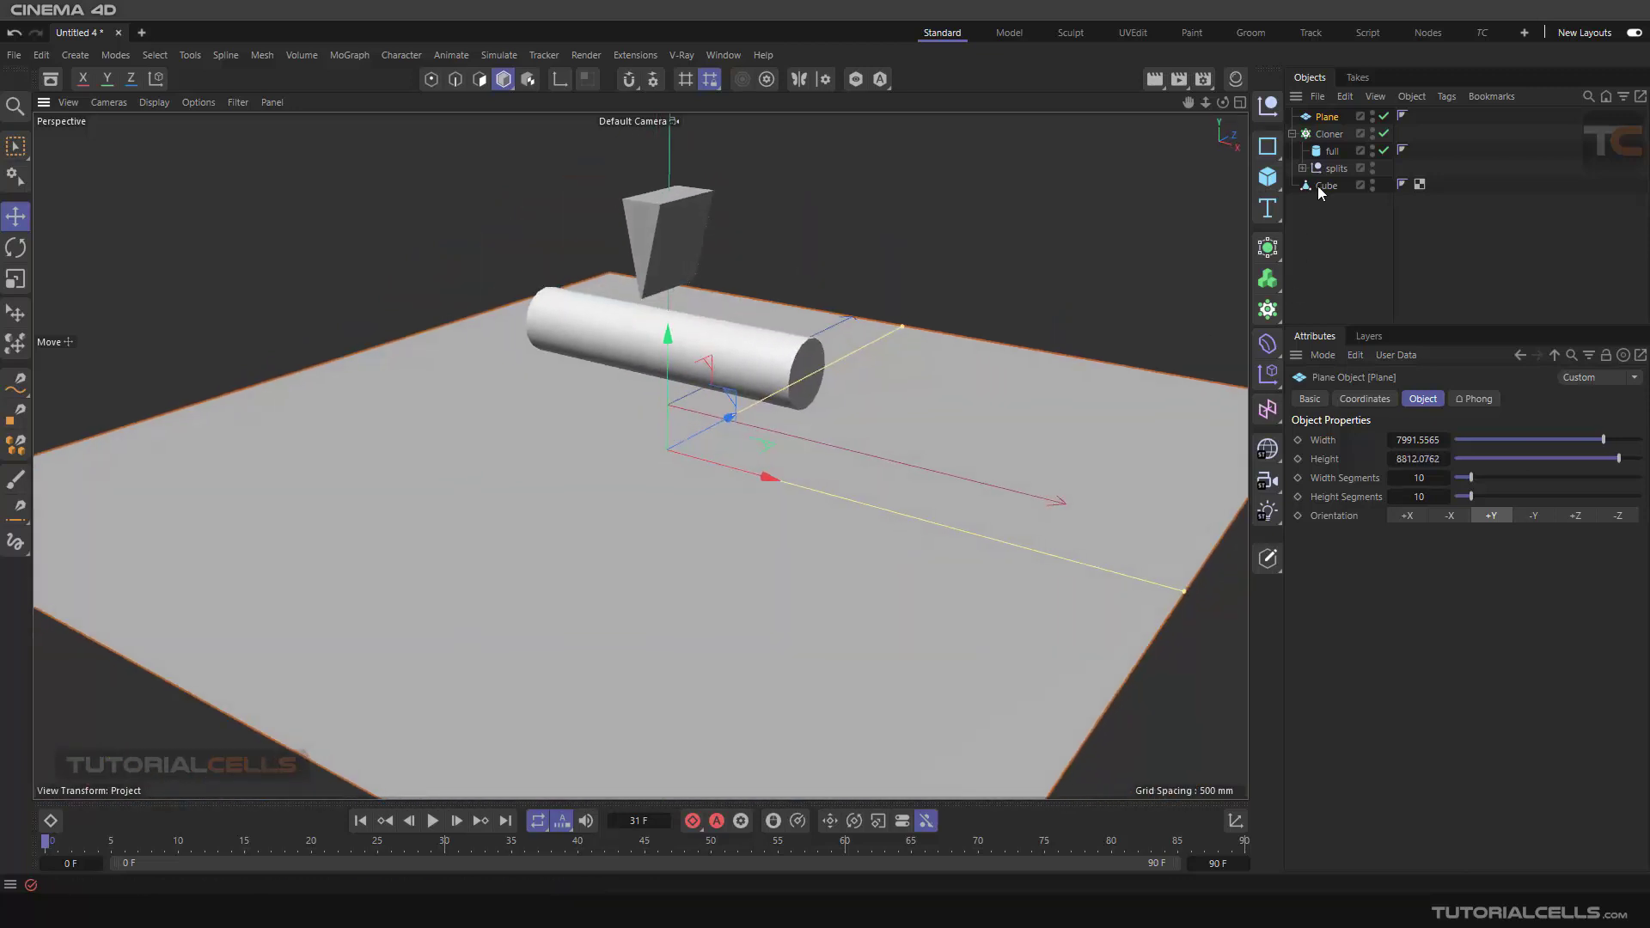
{"action": "left_click", "coordinate": [1446, 97]}
{"action": "mouse_move", "coordinate": [1468, 149]}
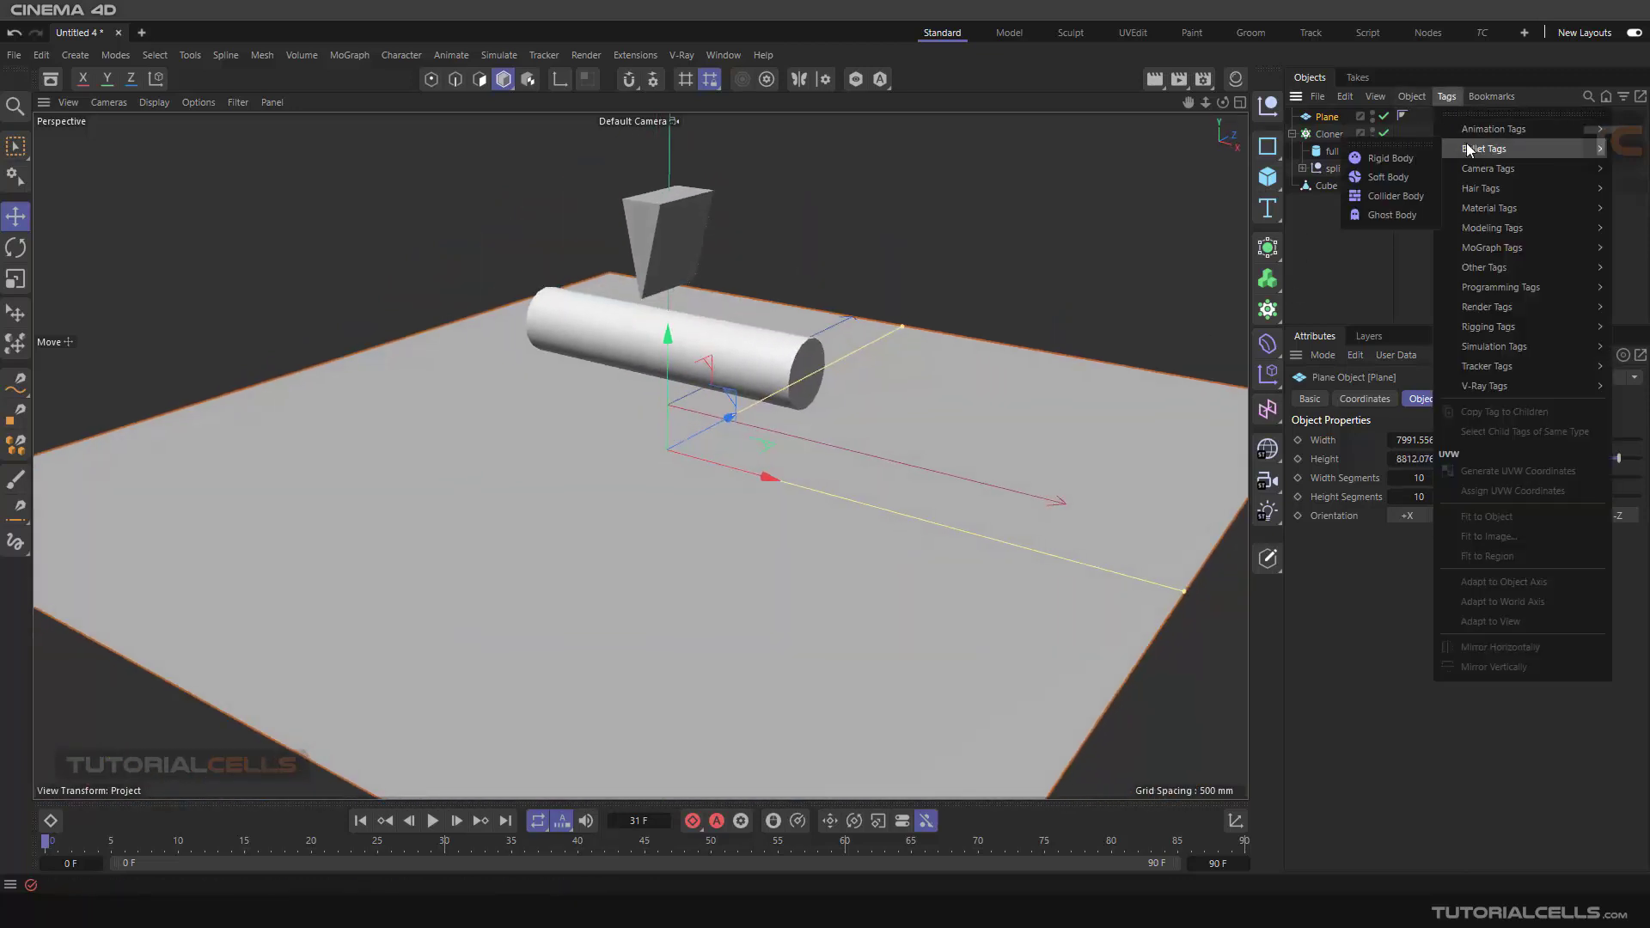
{"action": "left_click", "coordinate": [1381, 195]}
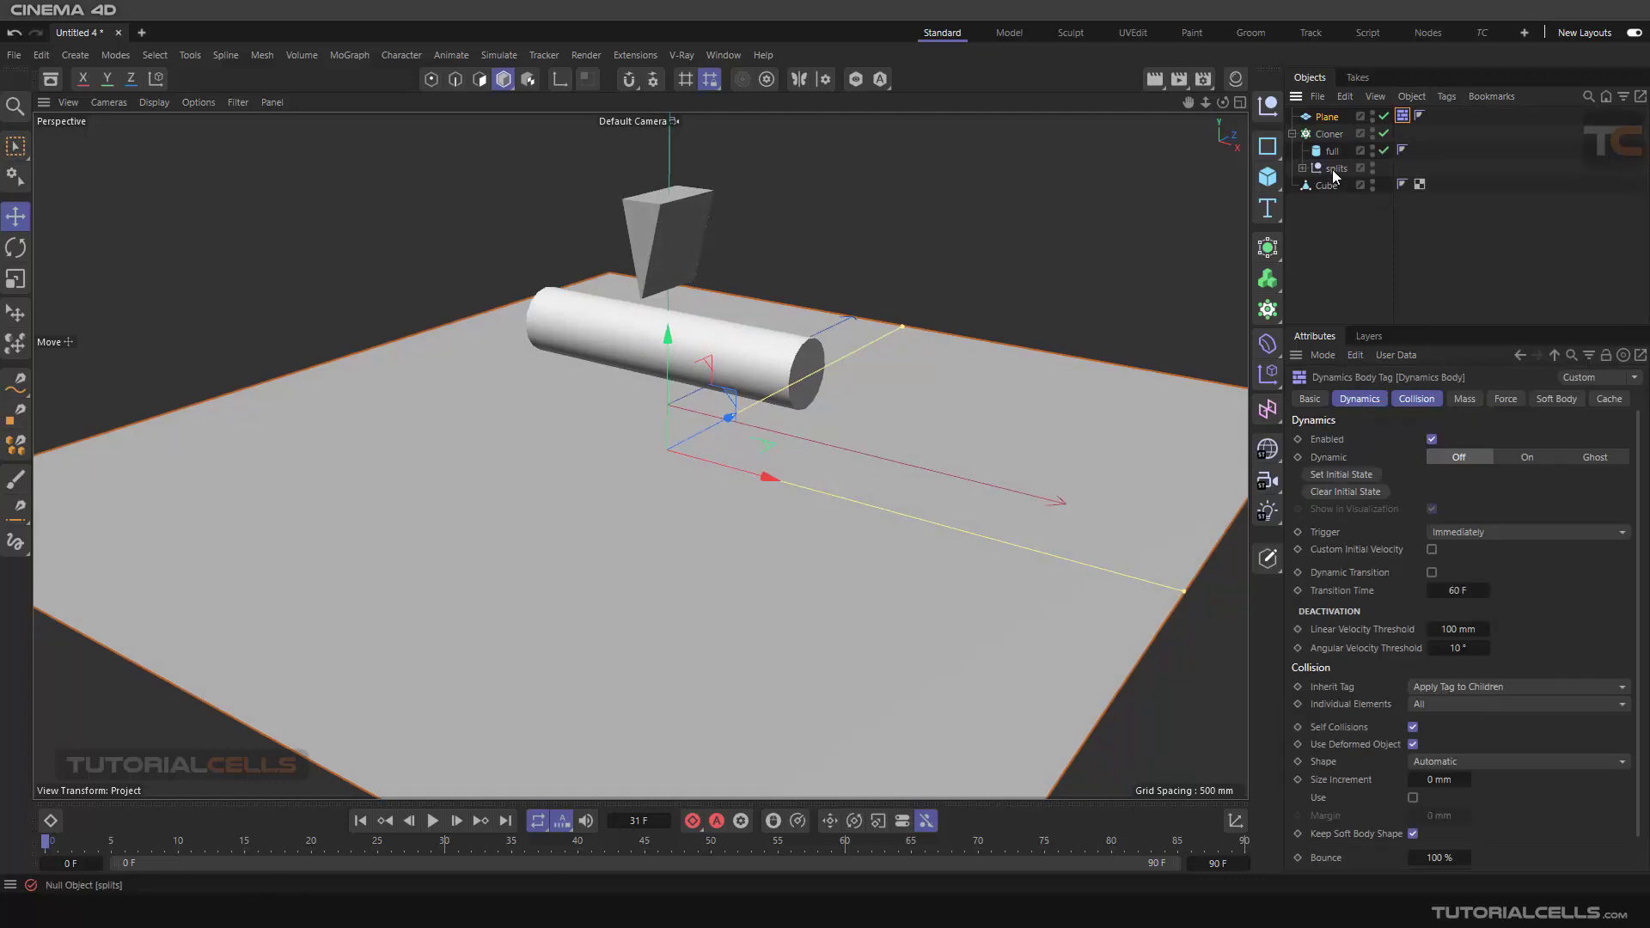
- Apply Bullet Rigid Body tags to both split pieces, split-Cube.1 and split-Cube, inside the splits null
{"action": "left_click", "coordinate": [1333, 168]}
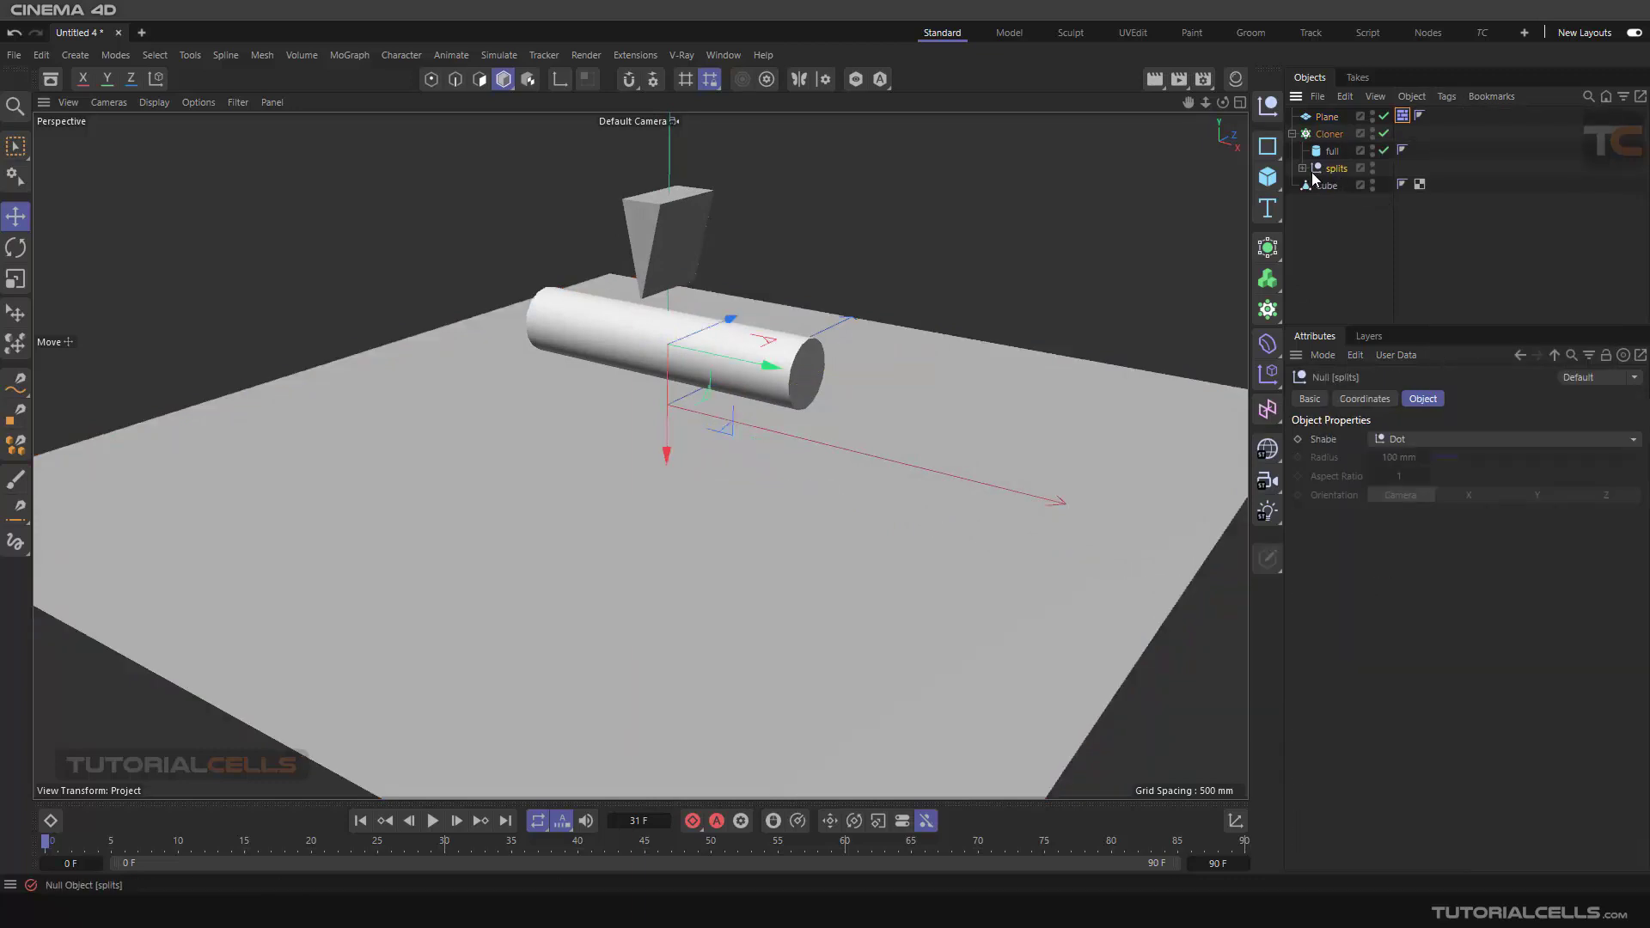
{"action": "left_click", "coordinate": [1302, 168]}
{"action": "left_click", "coordinate": [1352, 185]}
{"action": "left_click", "coordinate": [1356, 203], "text": "shift"}
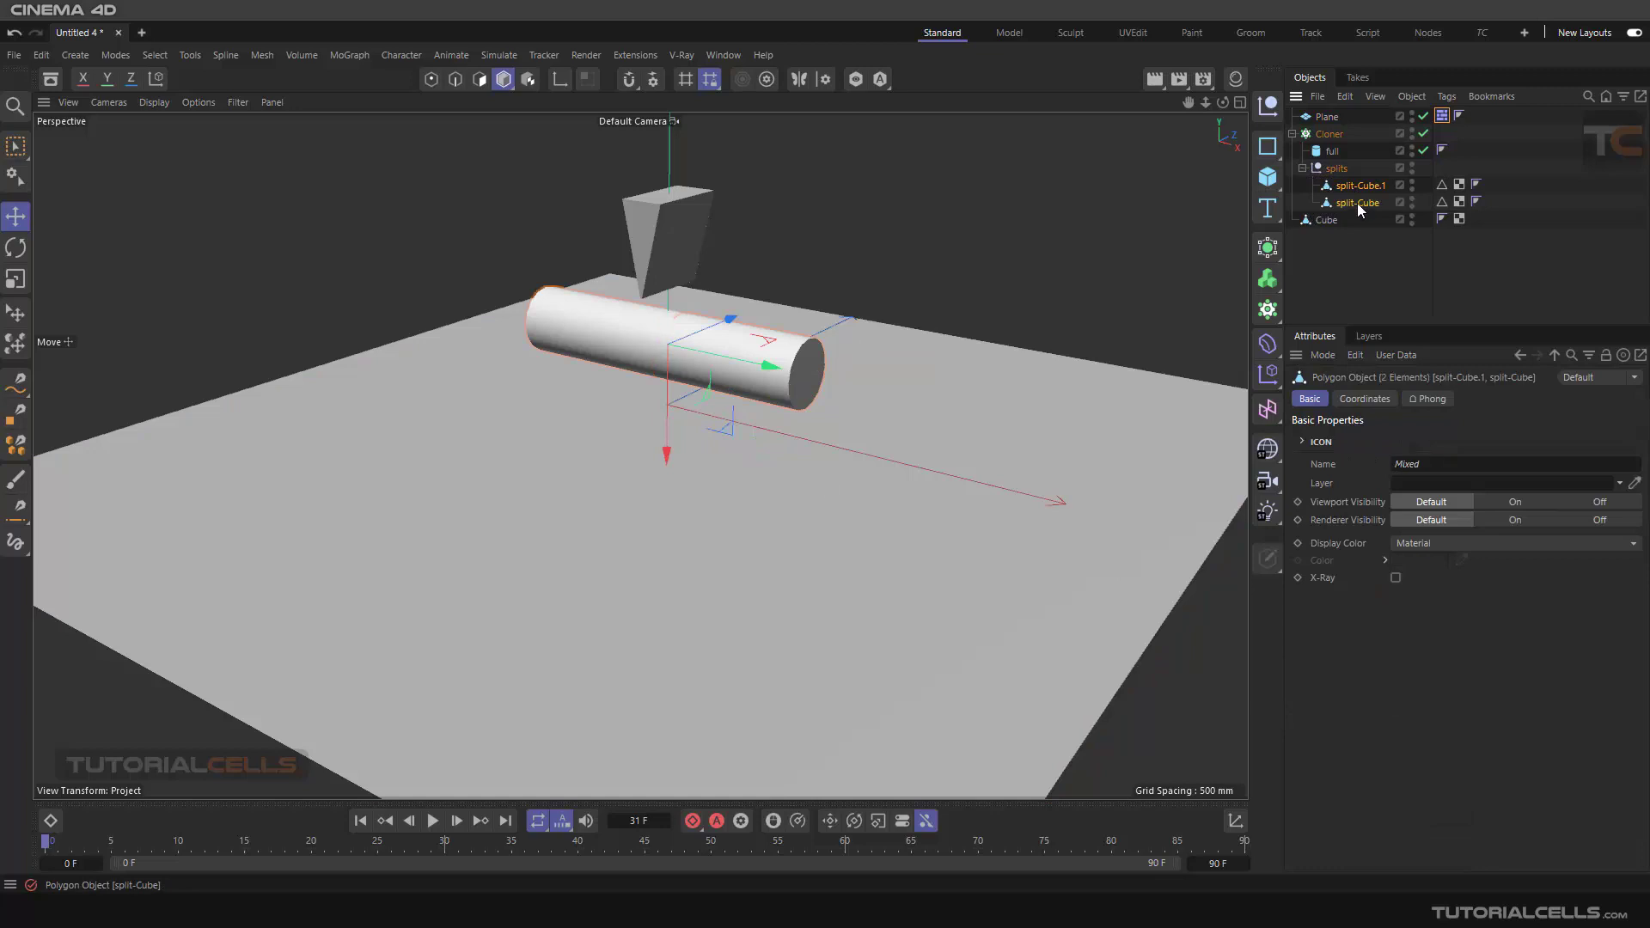
{"action": "left_click", "coordinate": [1447, 96]}
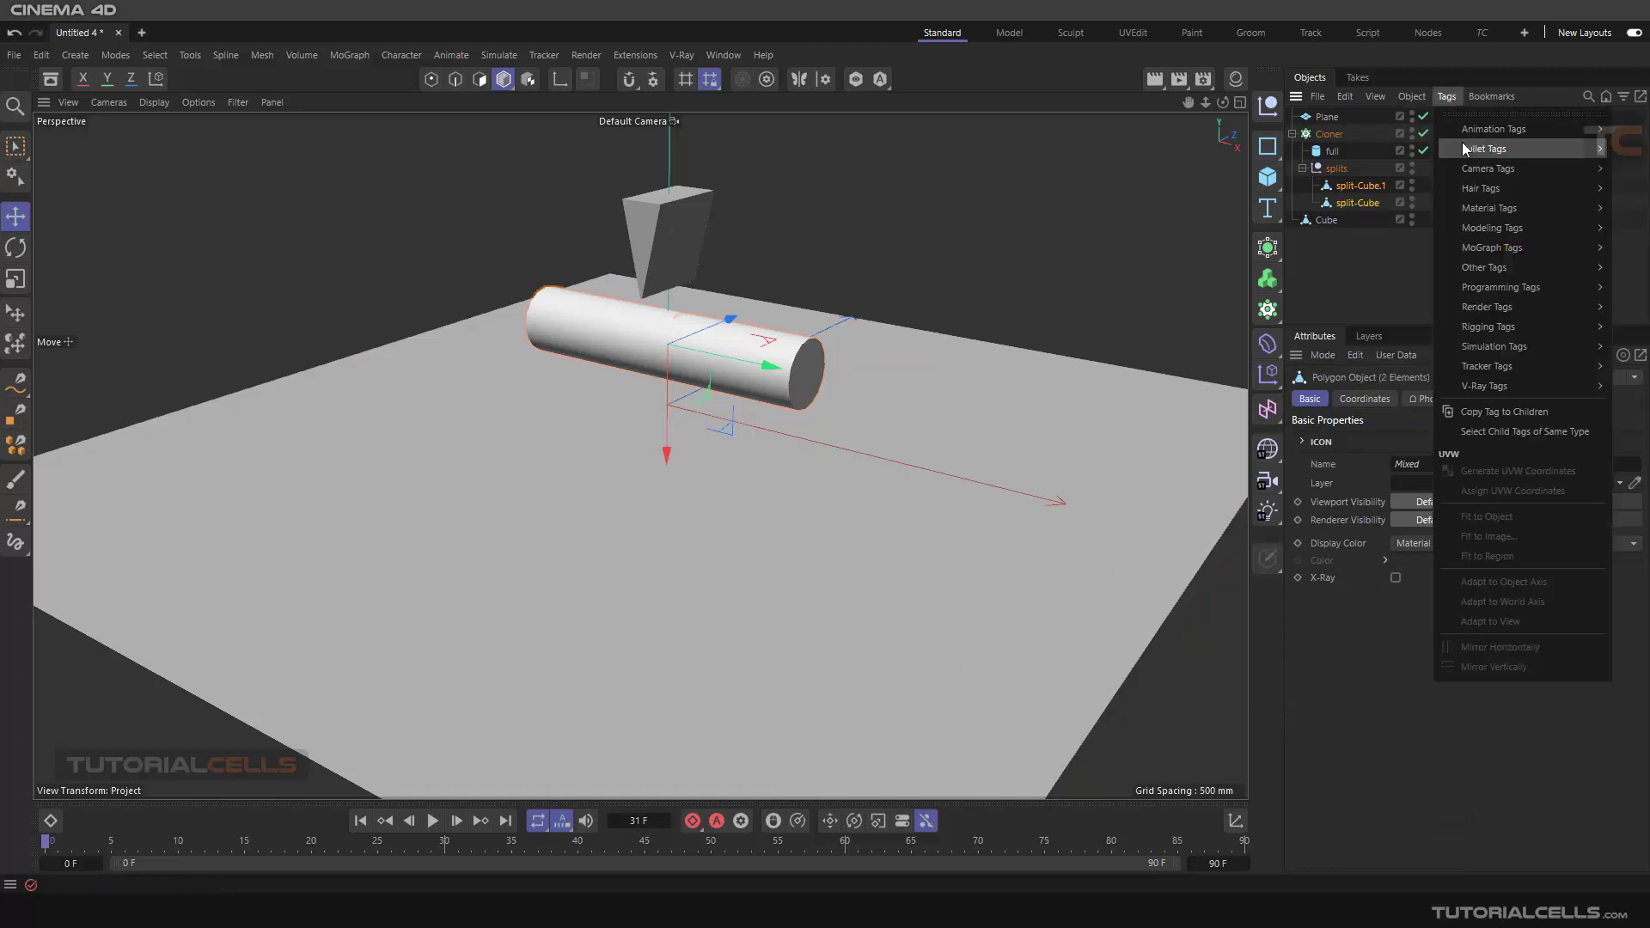
{"action": "mouse_move", "coordinate": [1470, 150]}
{"action": "left_click", "coordinate": [1392, 160]}
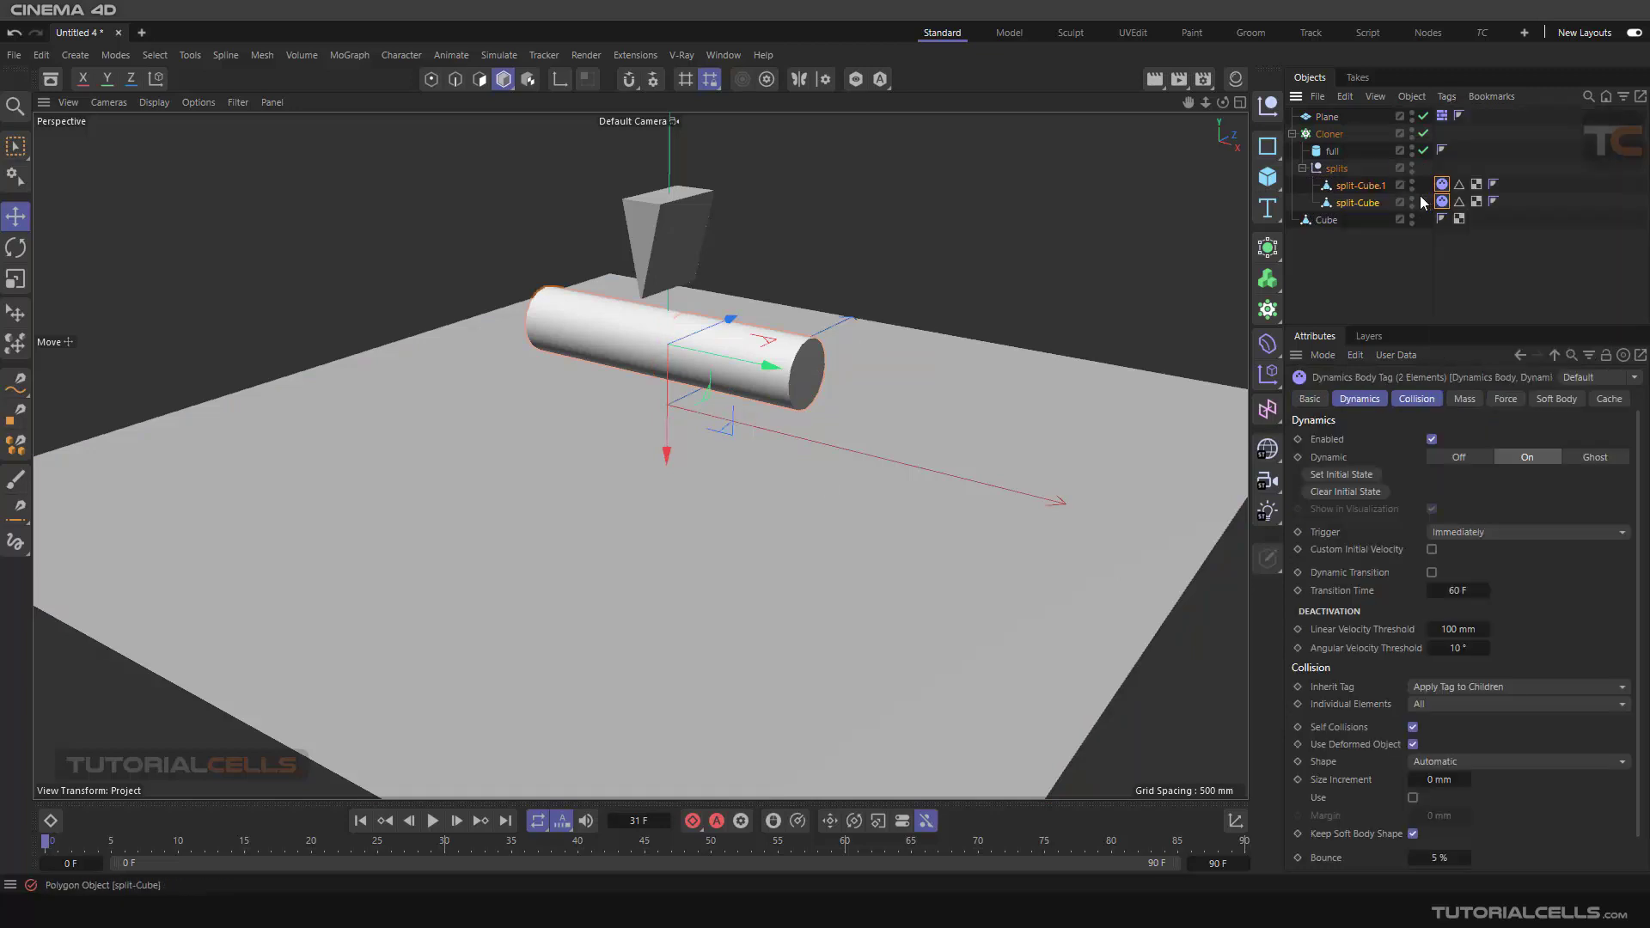
- Play the simulation and examine up close how the two cylinder halves behave during the cut, and show the Cloner's object properties
{"action": "left_click", "coordinate": [433, 821]}
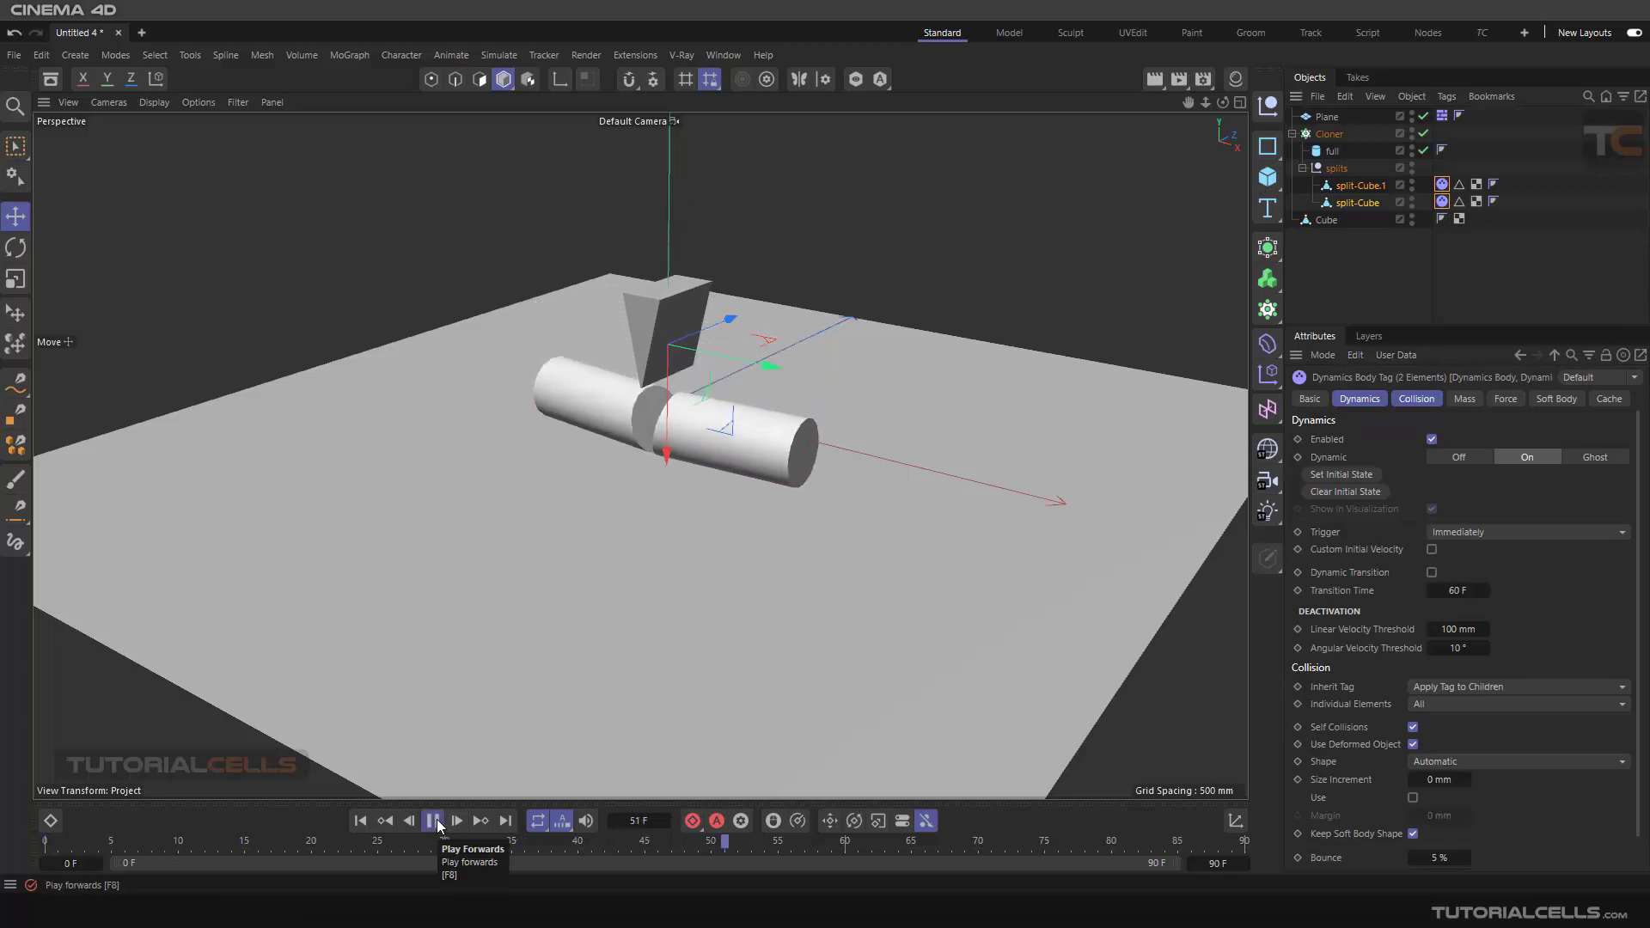
{"action": "left_click", "coordinate": [433, 821]}
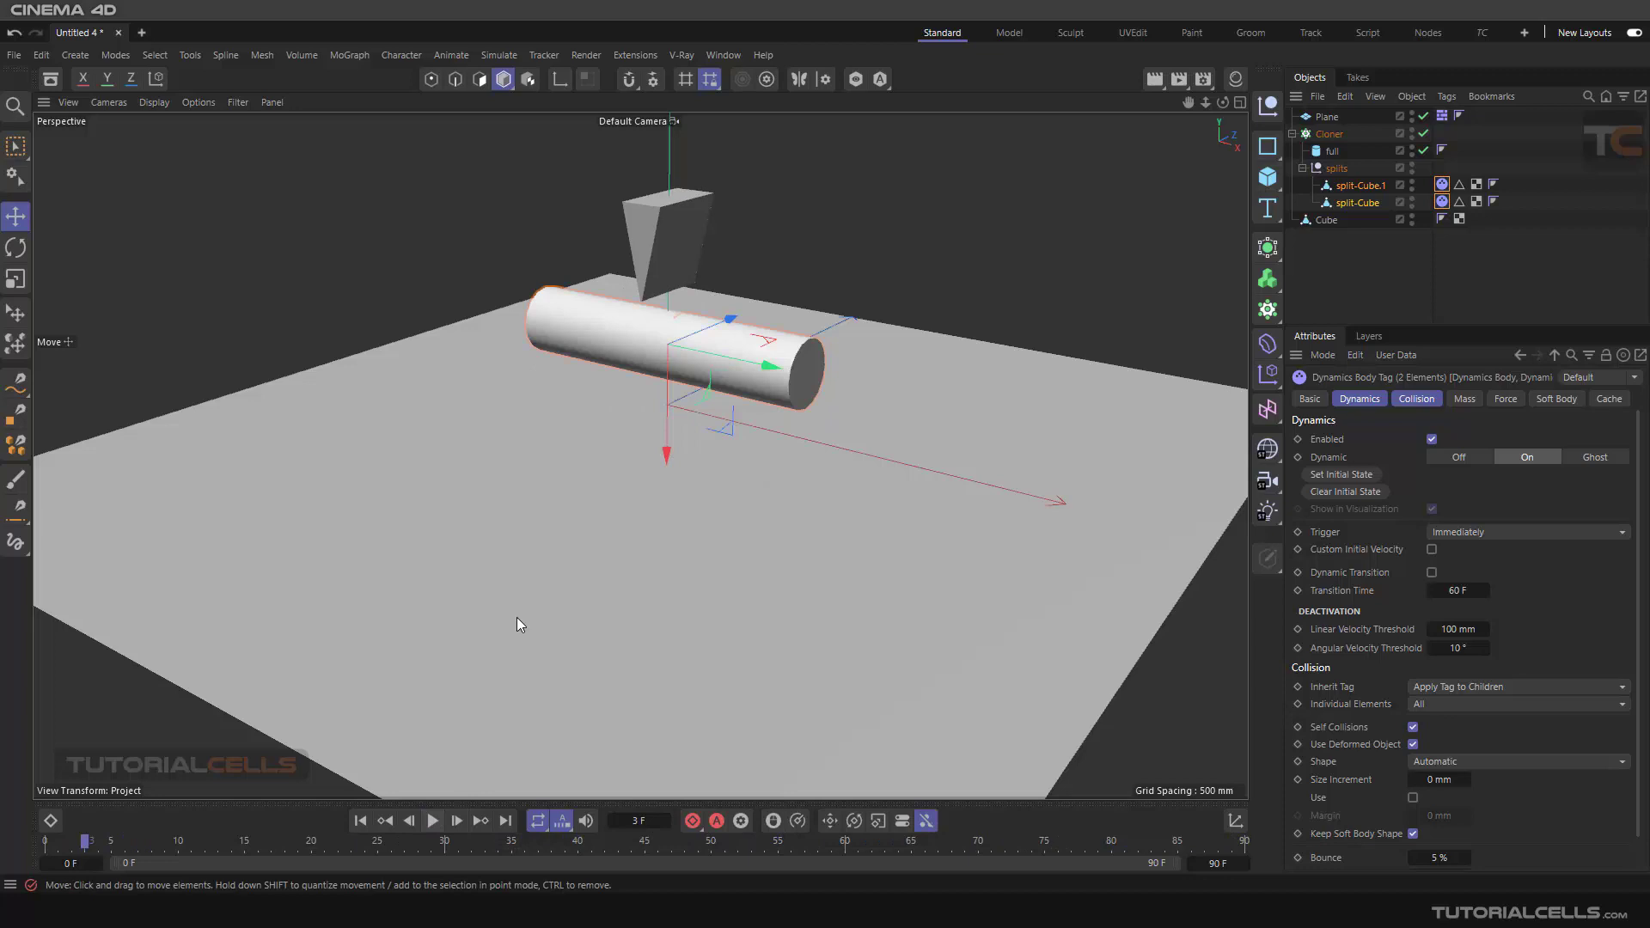
{"action": "scroll", "coordinate": [610, 384], "scroll_direction": "up", "scroll_amount": 5}
{"action": "left_click_drag", "start_coordinate": [658, 435], "coordinate": [694, 403], "text": "alt"}
{"action": "left_click", "coordinate": [432, 821]}
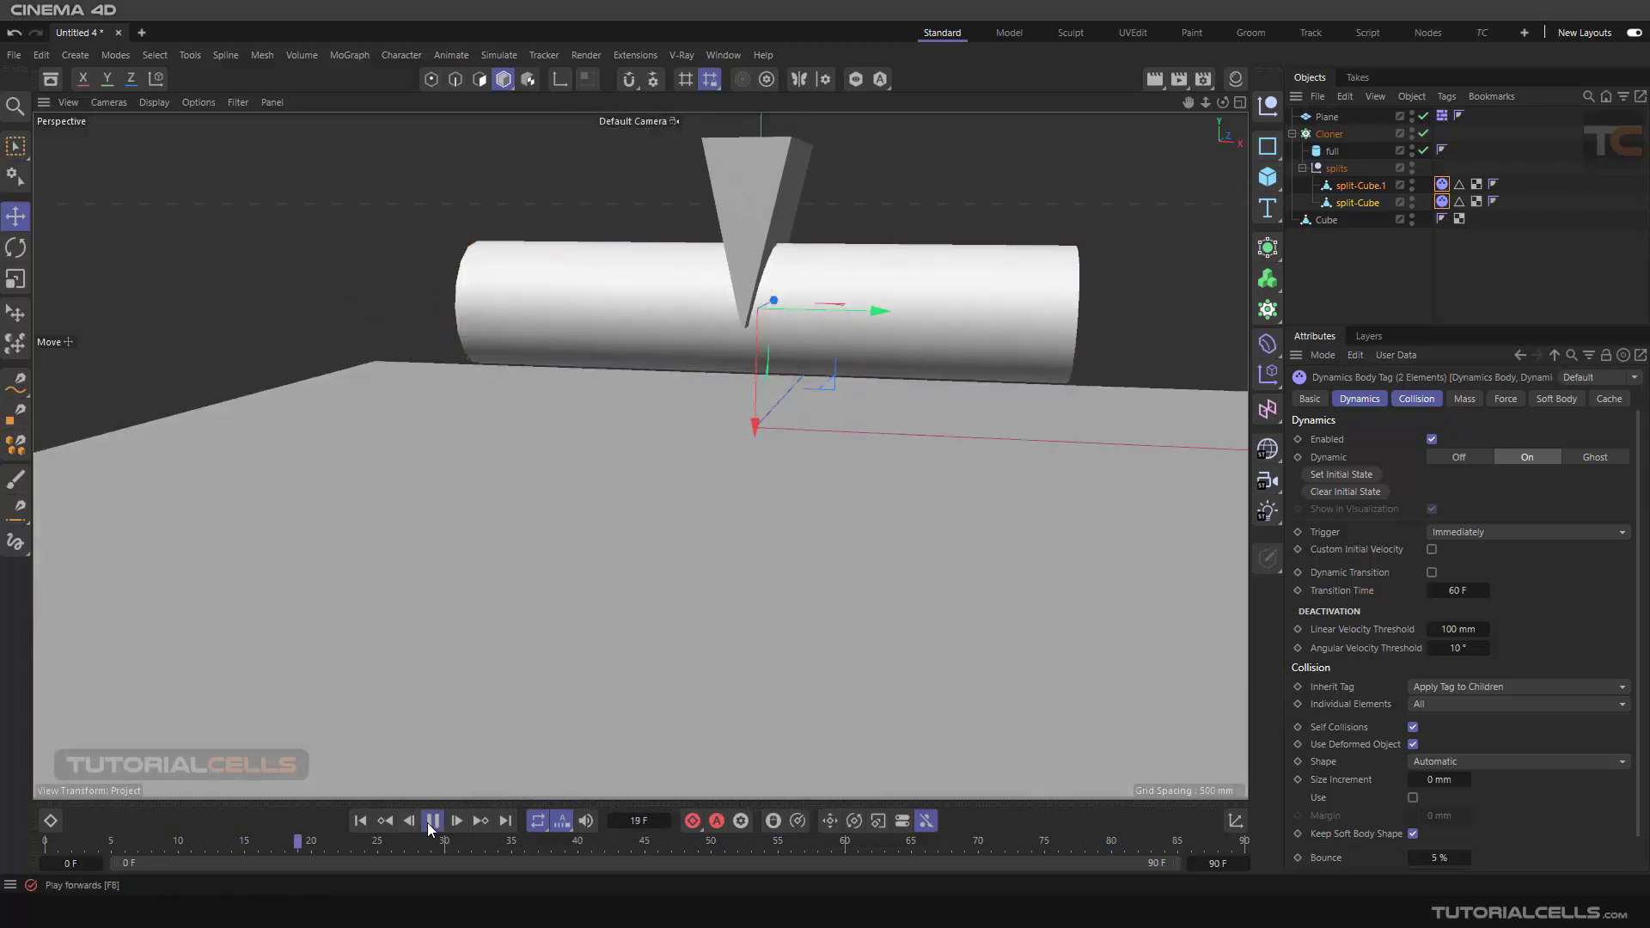
{"action": "mouse_move", "coordinate": [625, 587]}
{"action": "left_mouse_down", "text": "alt"}
{"action": "mouse_move", "coordinate": [716, 575]}
{"action": "mouse_move", "coordinate": [606, 601]}
{"action": "mouse_move", "coordinate": [693, 552]}
{"action": "mouse_move", "coordinate": [633, 590]}
{"action": "left_mouse_up", "text": "alt"}
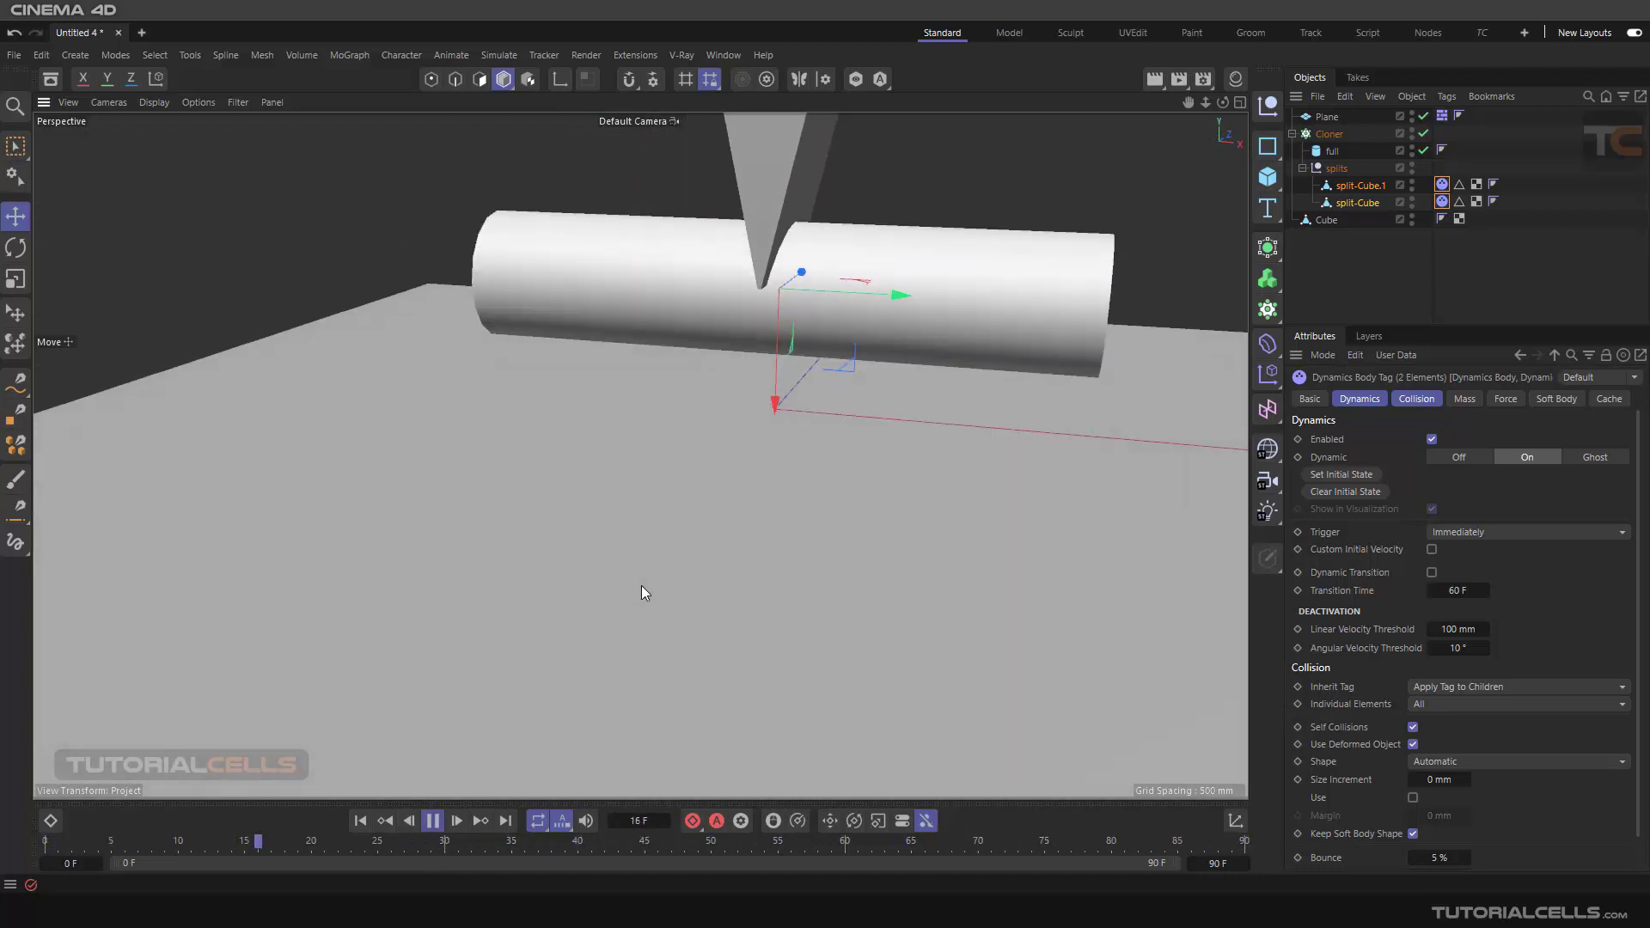
{"action": "left_click", "coordinate": [1329, 135]}
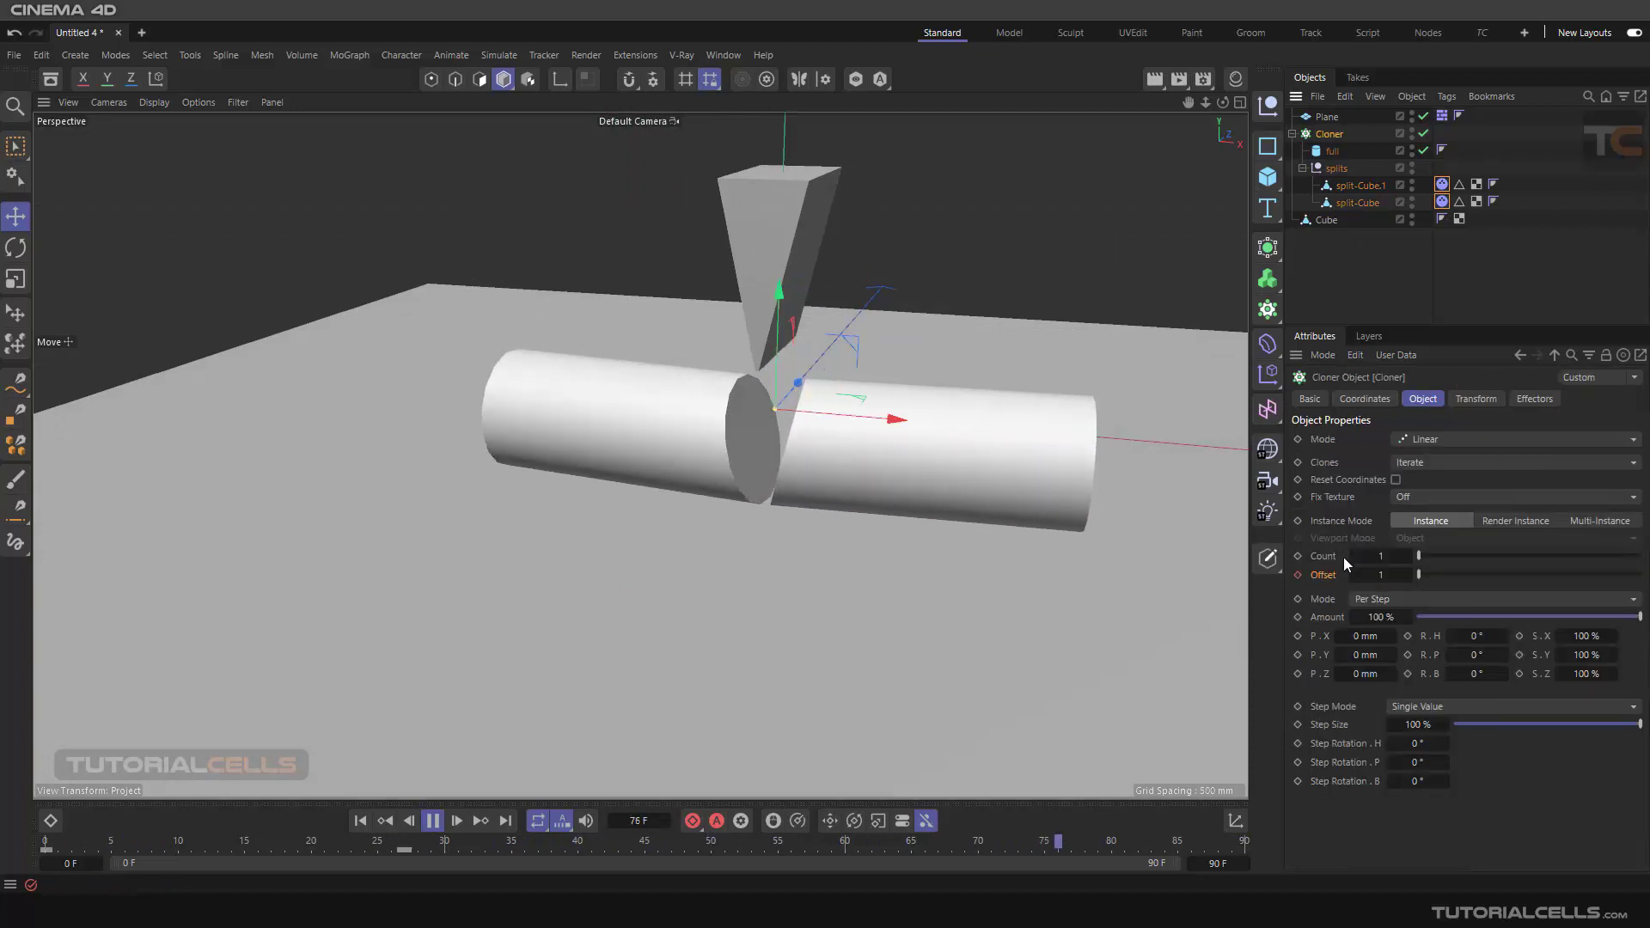